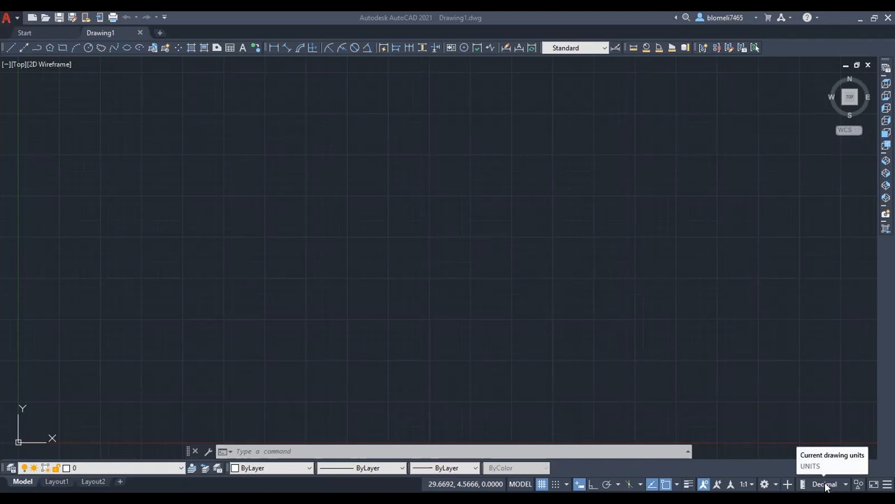
- Change the current drawing units of Drawing1 to Architectural
{"action": "left_click", "coordinate": [845, 484]}
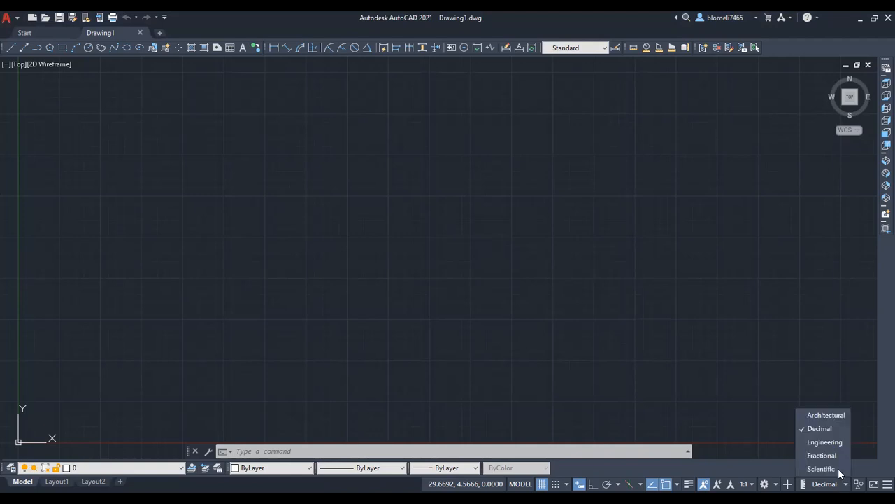
{"action": "left_click", "coordinate": [828, 415]}
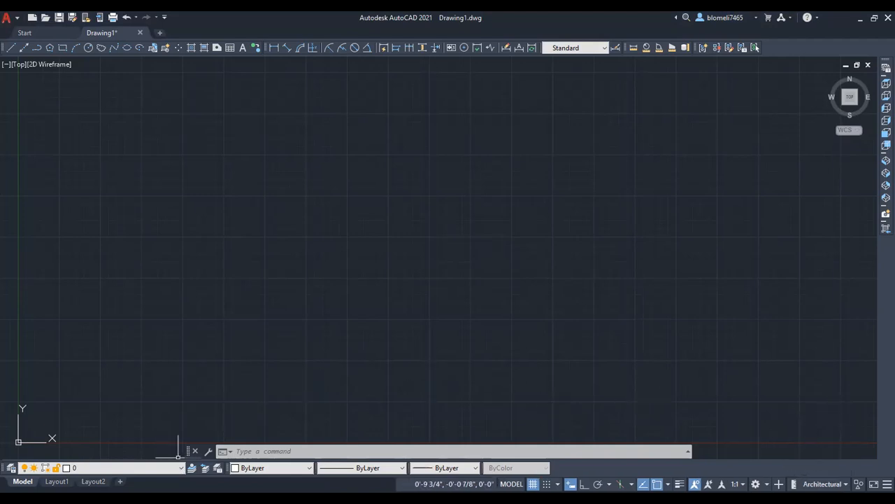
- Check which layers exist in Drawing1 using the Layer Properties Manager, then close it
{"action": "left_click", "coordinate": [11, 469]}
{"action": "left_click", "coordinate": [88, 96]}
{"action": "left_click", "coordinate": [32, 87]}
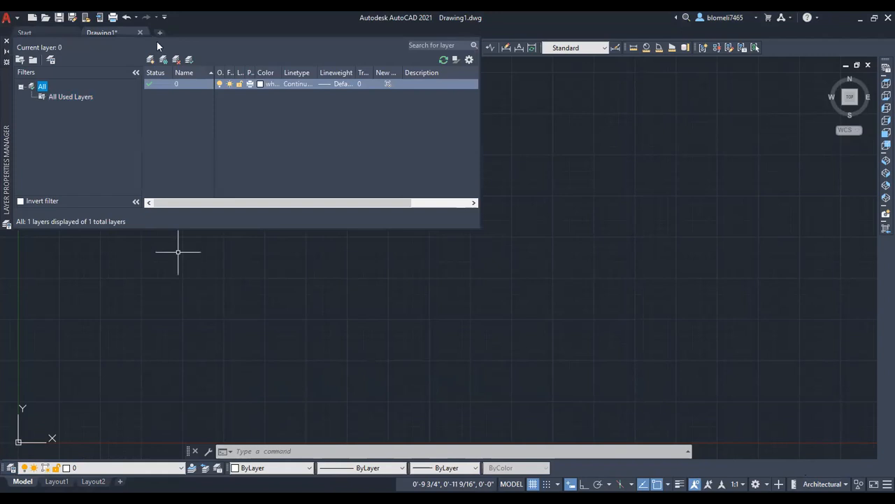
{"action": "left_click", "coordinate": [7, 42]}
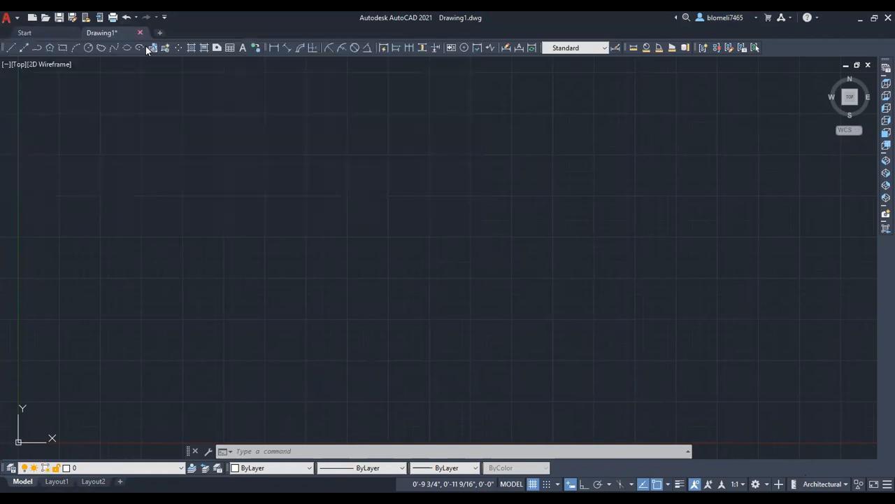
- Open the Standard Drawing Interface template file from the Template folder
{"action": "left_click", "coordinate": [38, 19]}
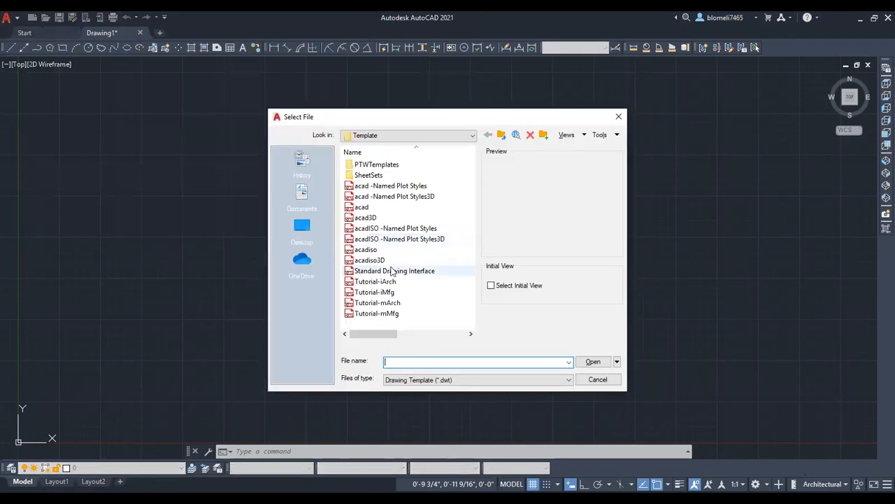
{"action": "left_click", "coordinate": [396, 270]}
{"action": "left_click", "coordinate": [593, 362]}
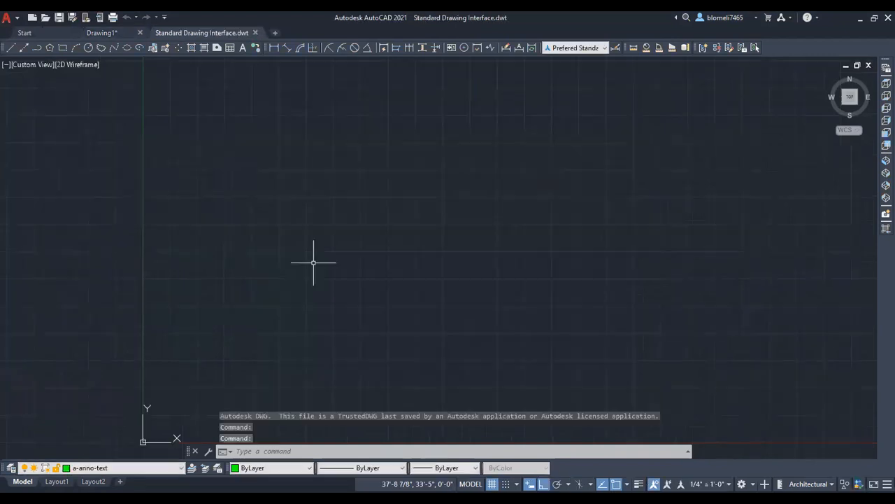
- Review all of the template's layers in the Layer Properties Manager, enlarging it and widening the Name column so full names and descriptions fit
{"action": "left_click", "coordinate": [11, 467]}
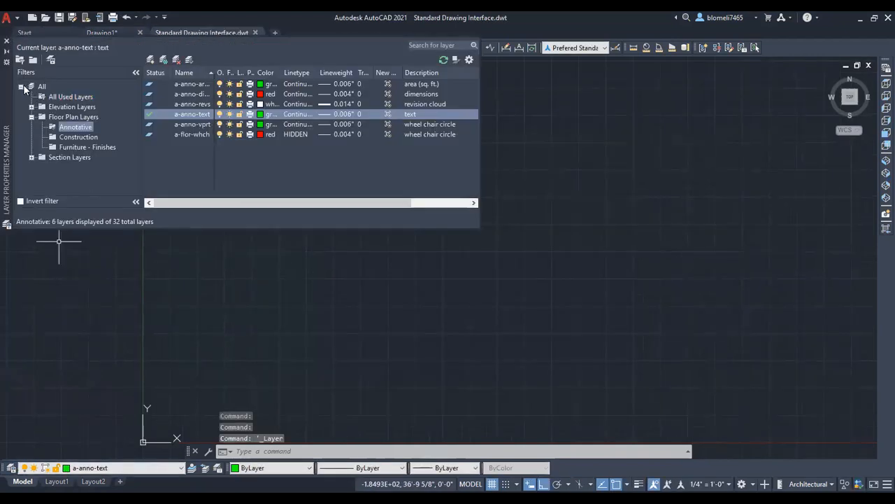
{"action": "left_click", "coordinate": [22, 87]}
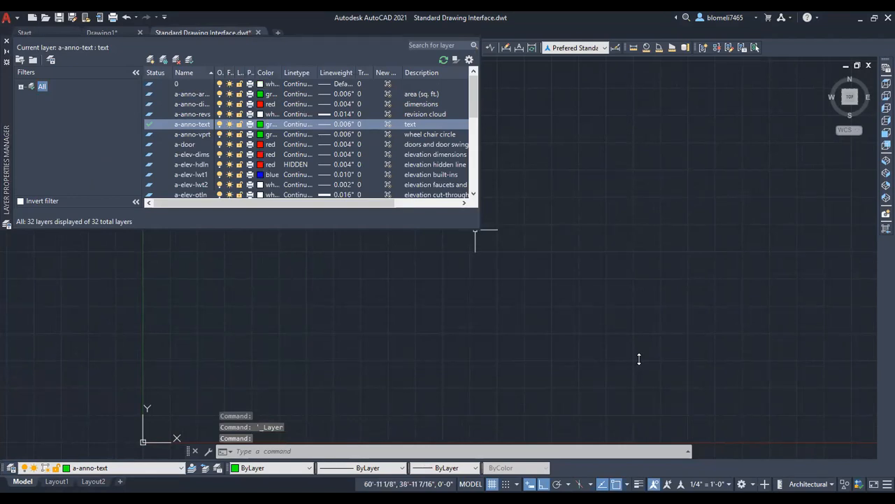
{"action": "left_click_drag", "start_coordinate": [479, 228], "coordinate": [479, 413]}
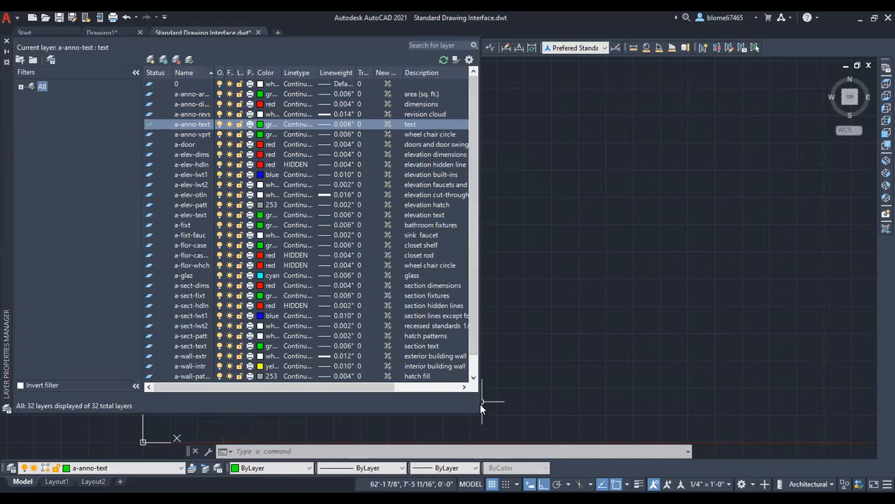
{"action": "left_click_drag", "start_coordinate": [481, 404], "coordinate": [747, 405]}
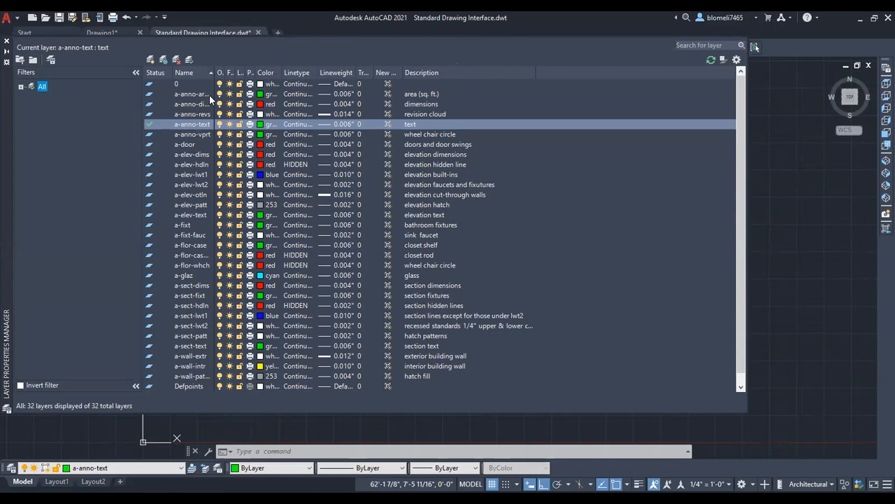
{"action": "left_click_drag", "start_coordinate": [214, 73], "coordinate": [284, 72]}
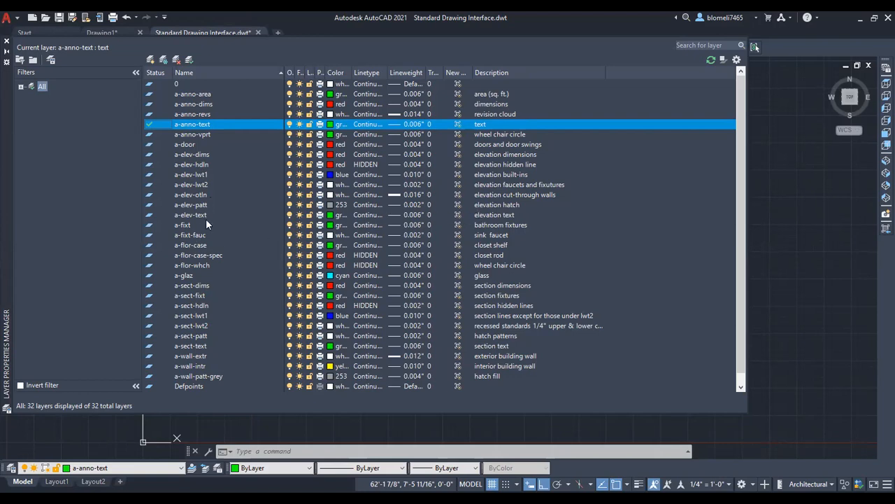
{"action": "scroll", "coordinate": [206, 222], "scroll_direction": "down", "scroll_amount": 1}
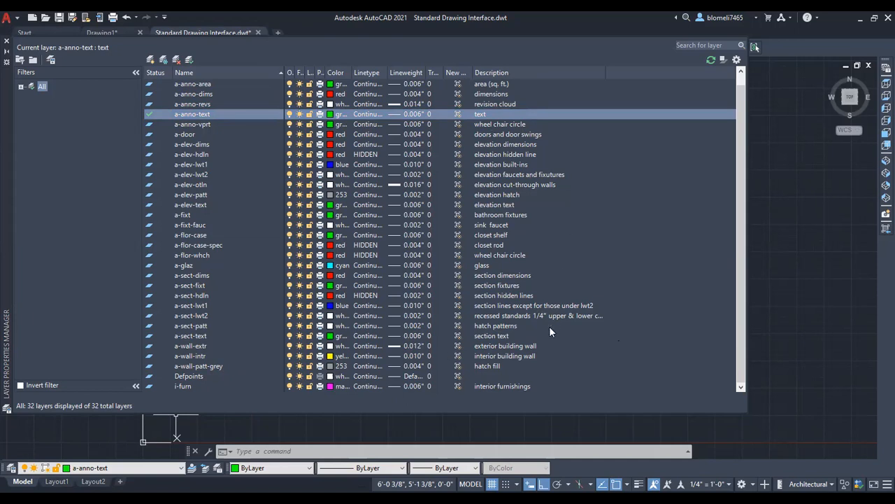
- Expand the layer filter tree, collapse Floor Plan Layers, and look at the options for adding a filter under All
{"action": "left_click", "coordinate": [21, 88]}
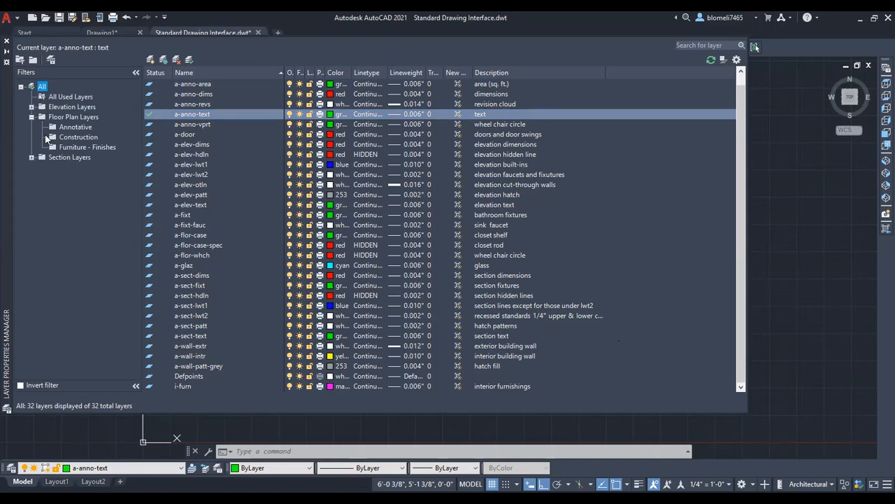
{"action": "left_click", "coordinate": [31, 117]}
{"action": "right_click", "coordinate": [40, 89]}
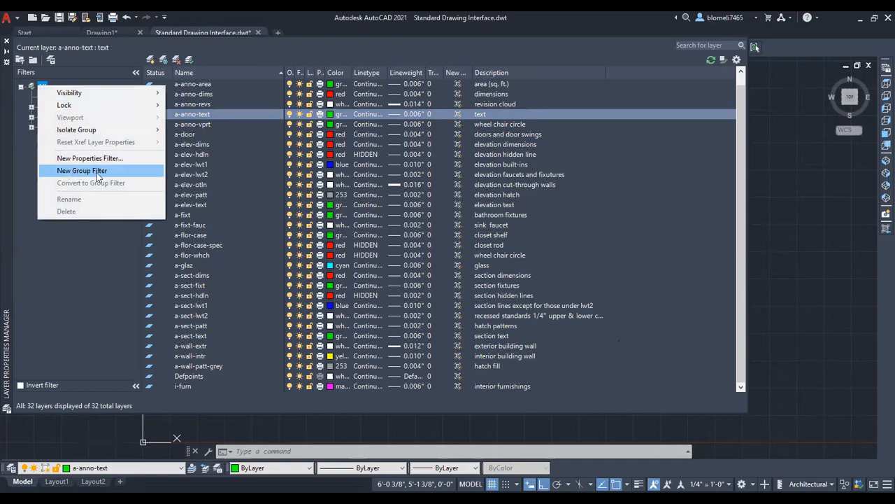
{"action": "left_click", "coordinate": [66, 301]}
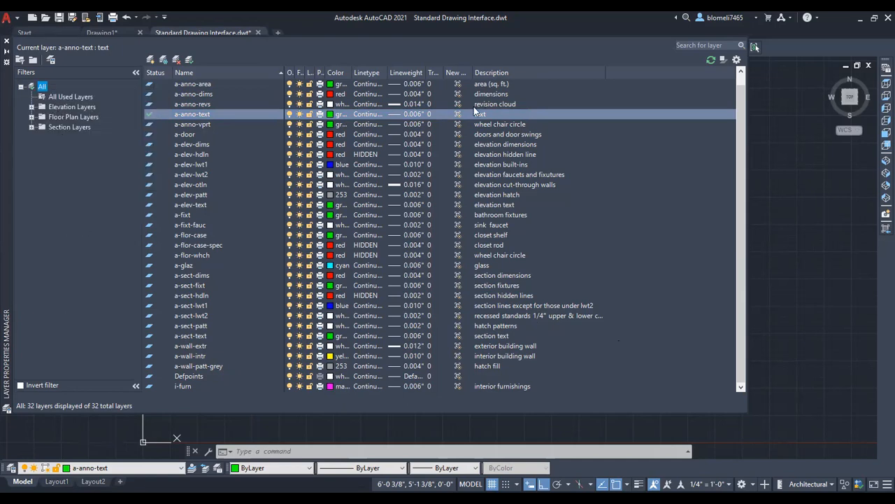
- Filter the layers by the Construction group within Floor Plan Layers and check the current-layer choices it leaves
{"action": "left_click", "coordinate": [31, 117]}
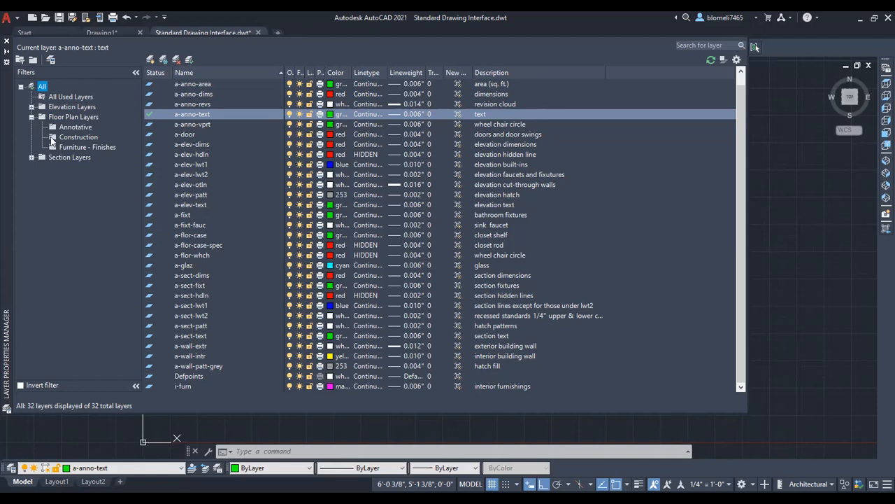
{"action": "left_click", "coordinate": [52, 138]}
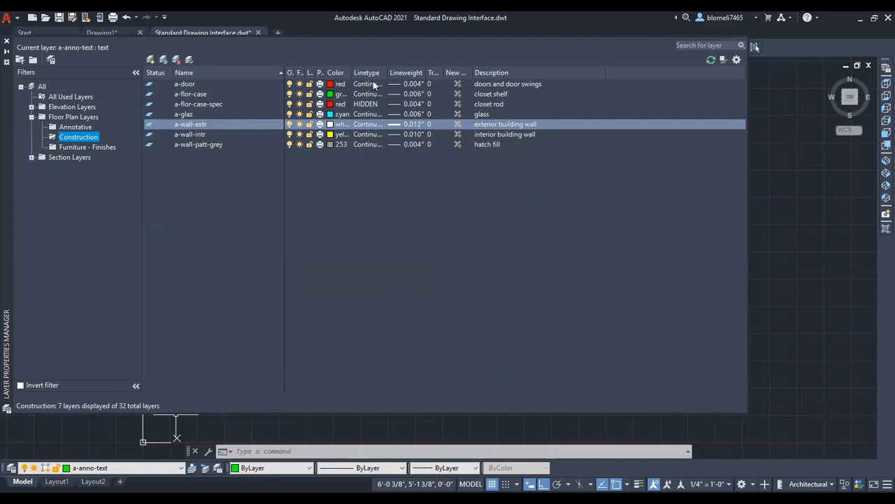
{"action": "left_click", "coordinate": [143, 468]}
{"action": "left_click", "coordinate": [143, 468]}
{"action": "left_click", "coordinate": [142, 468]}
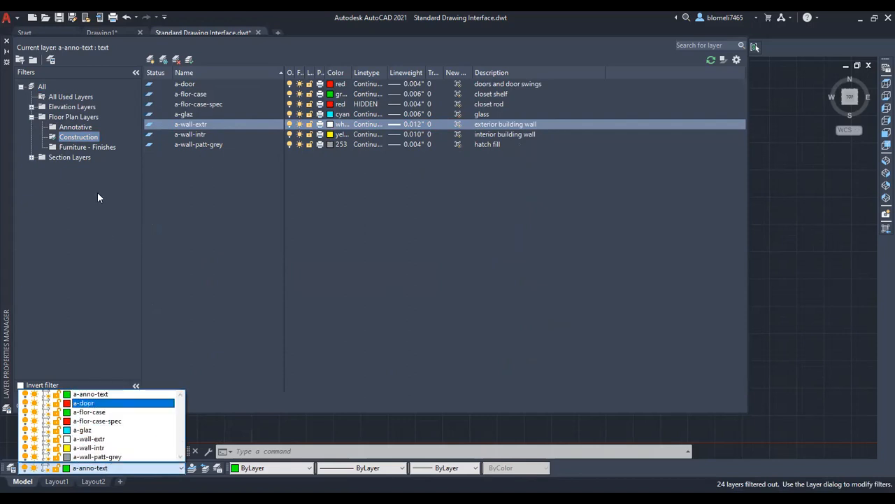
- Compare the current-layer choices under the Annotative and Floor Plan Layers filters, then collapse the group and close the Layer Properties Manager
{"action": "left_click", "coordinate": [72, 127]}
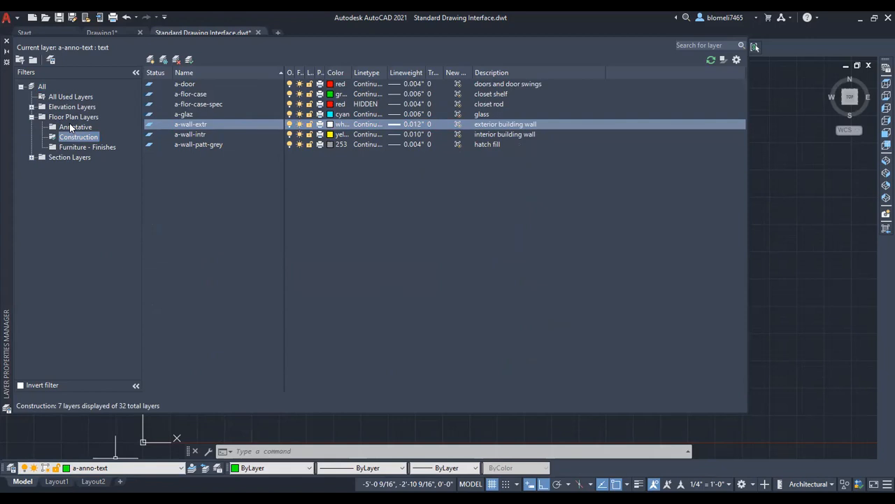
{"action": "left_click", "coordinate": [70, 126]}
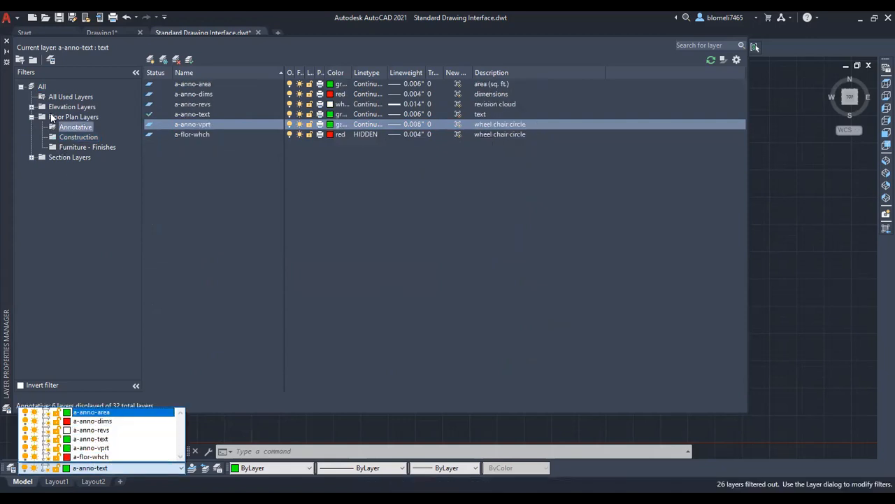
{"action": "left_click", "coordinate": [54, 117]}
{"action": "left_click", "coordinate": [70, 116]}
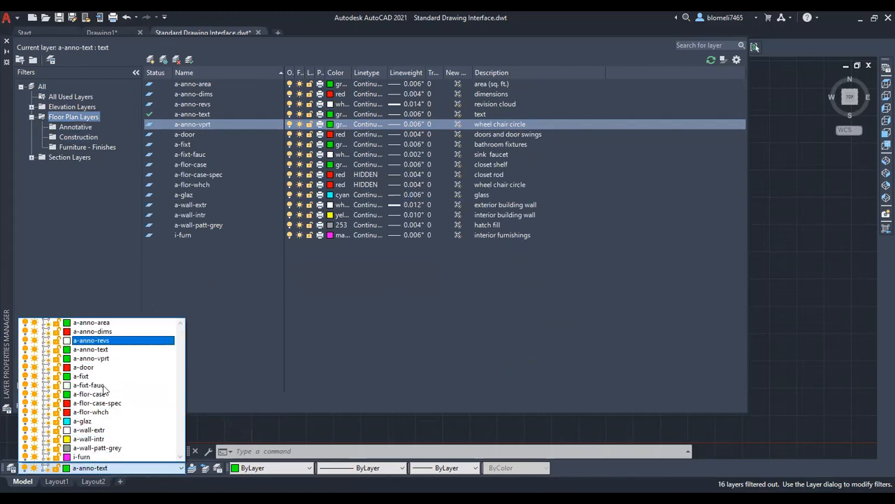
{"action": "left_click", "coordinate": [19, 128]}
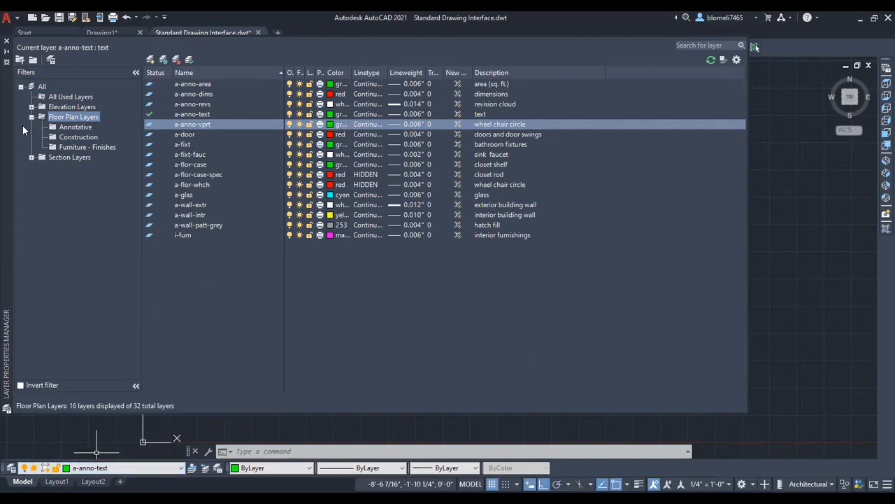
{"action": "left_click", "coordinate": [31, 117]}
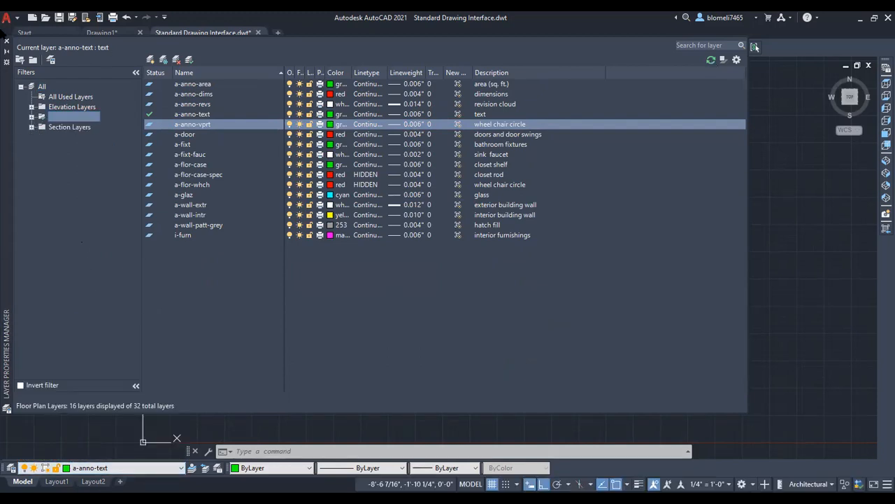
{"action": "left_click", "coordinate": [7, 42]}
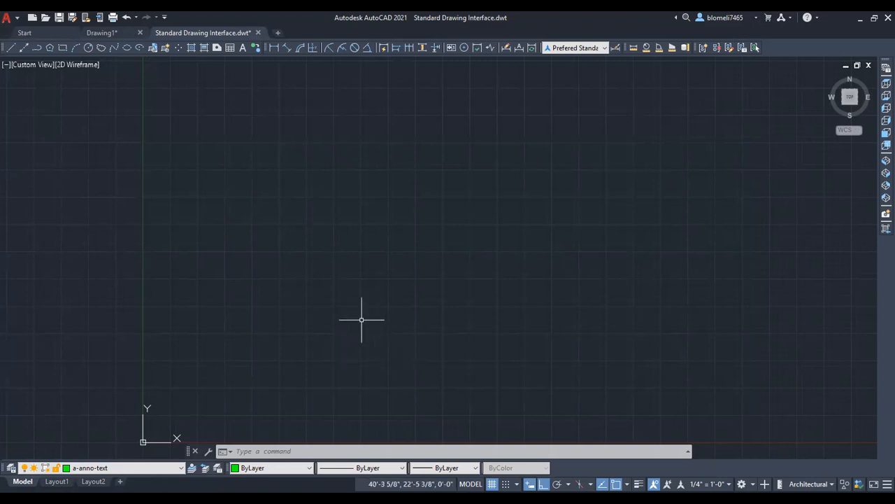
- Switch to Drawing1 and view its dimension styles with the DDIM command, then close the Dimension Style Manager
{"action": "left_click", "coordinate": [110, 30]}
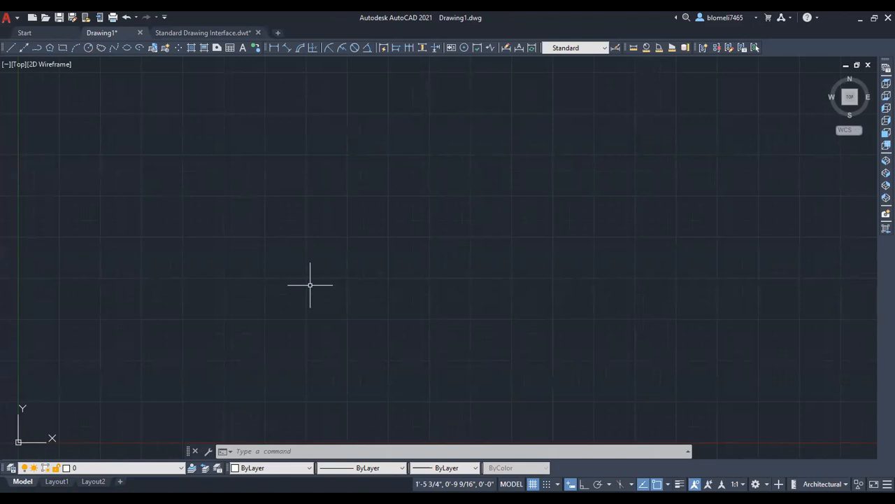
{"action": "type", "text": "ddim"}
{"action": "key", "text": "Return"}
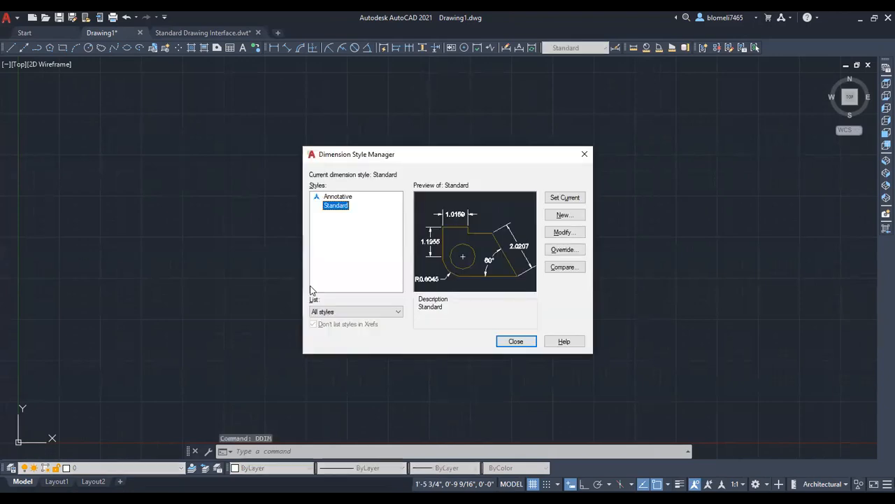
{"action": "left_click", "coordinate": [584, 155]}
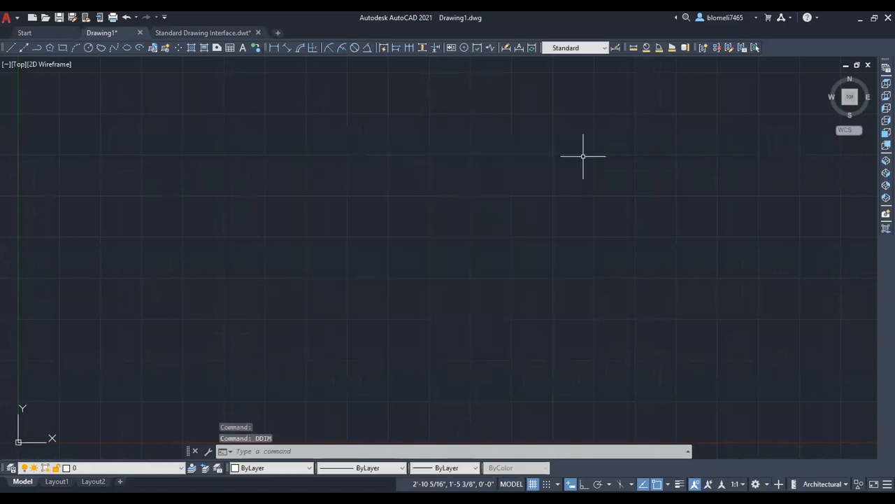
- Start a new dimension style named Copy of Standard, based on Standard and used for all dimensions, through the DIMSTYLE command
{"action": "type", "text": "DIMSTYLE"}
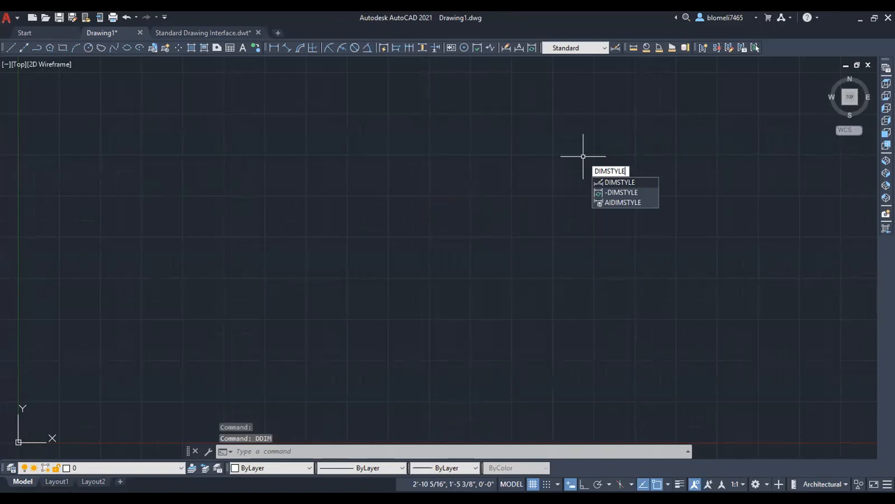
{"action": "key", "text": "Return"}
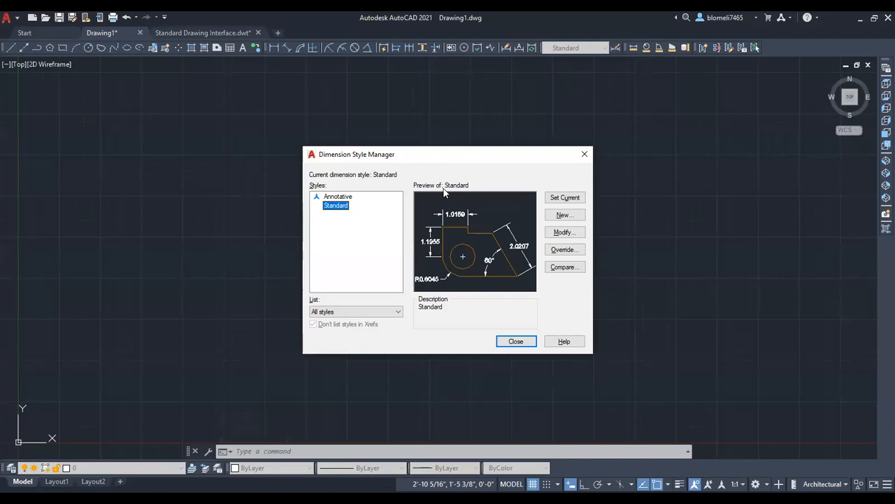
{"action": "left_click", "coordinate": [564, 215]}
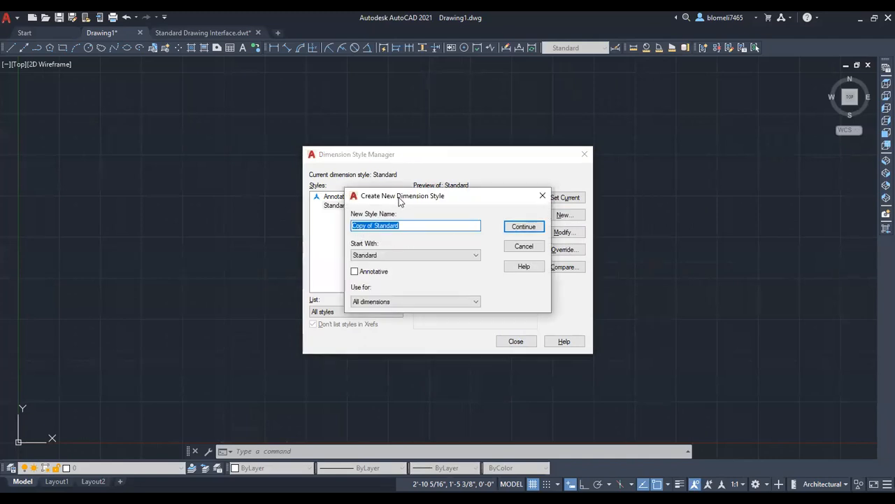
{"action": "left_click_drag", "start_coordinate": [400, 197], "coordinate": [489, 194]}
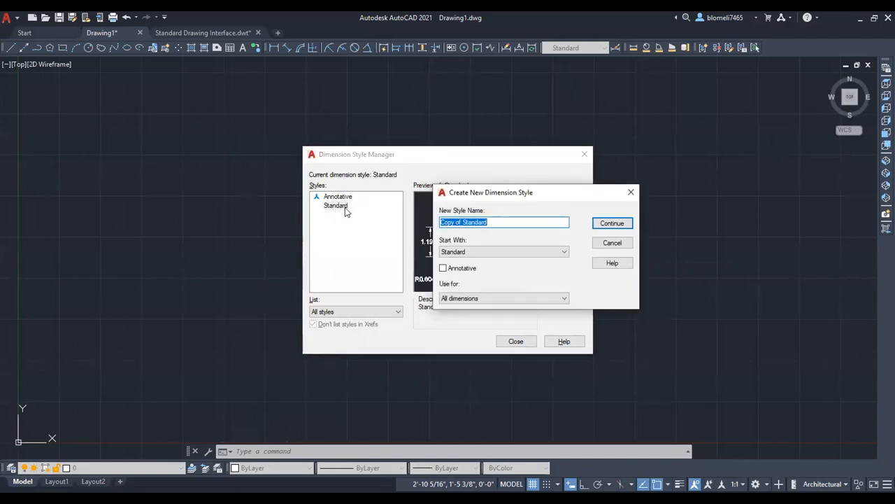
{"action": "left_click_drag", "start_coordinate": [499, 196], "coordinate": [406, 183]}
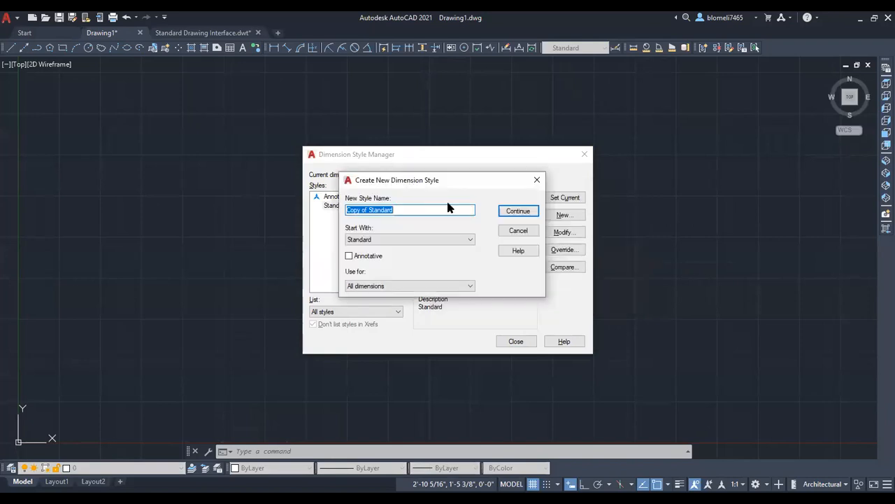
{"action": "left_click", "coordinate": [517, 215]}
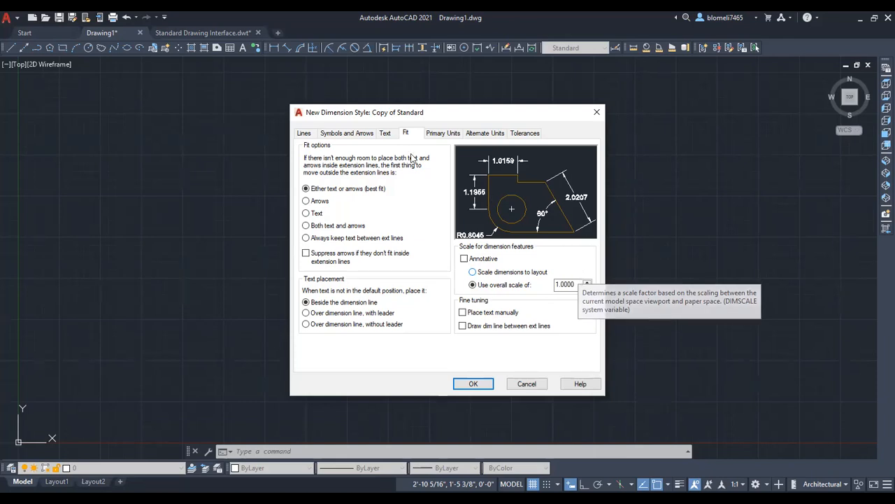
- Set the linear unit format in the new dimension style's primary units to Architectural
{"action": "left_click", "coordinate": [459, 134]}
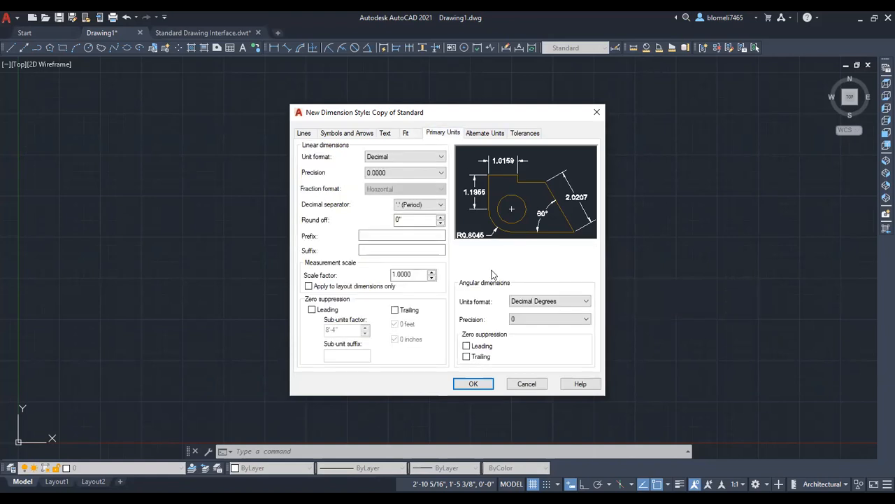
{"action": "left_click", "coordinate": [410, 157]}
{"action": "left_click", "coordinate": [395, 188]}
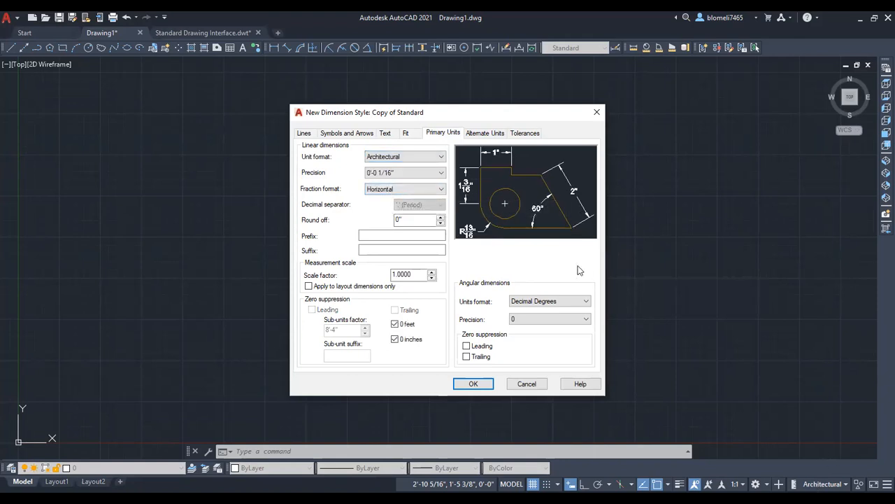
- Set the linear dimension precision to 0'-0 1/4" and the fraction format to Not Stacked, comparing it with Horizontal
{"action": "left_click", "coordinate": [425, 175]}
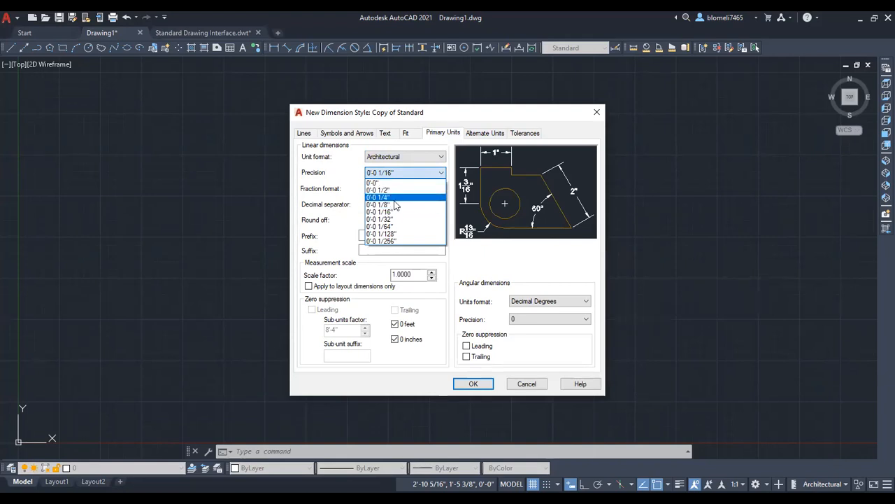
{"action": "left_click", "coordinate": [394, 198]}
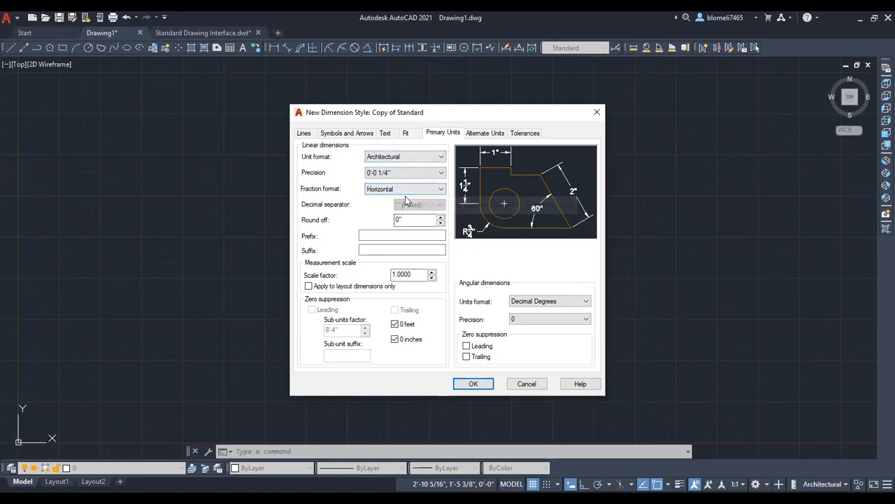
{"action": "left_click", "coordinate": [409, 193]}
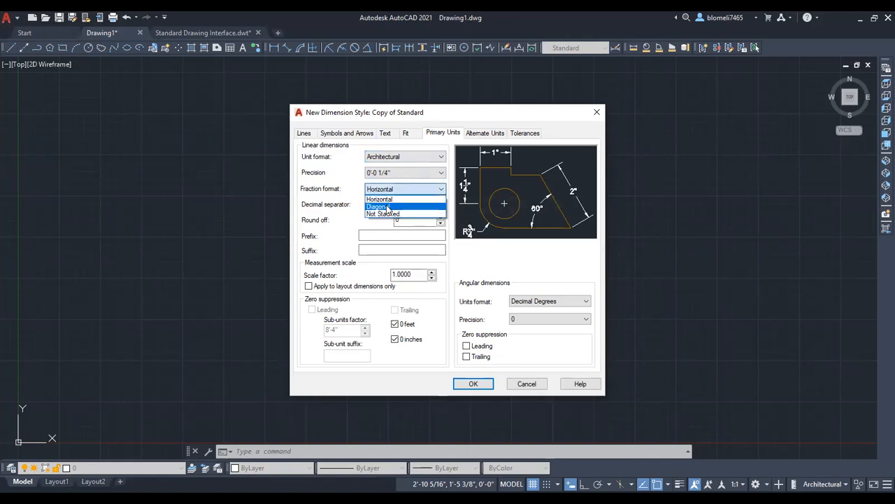
{"action": "left_click", "coordinate": [384, 213]}
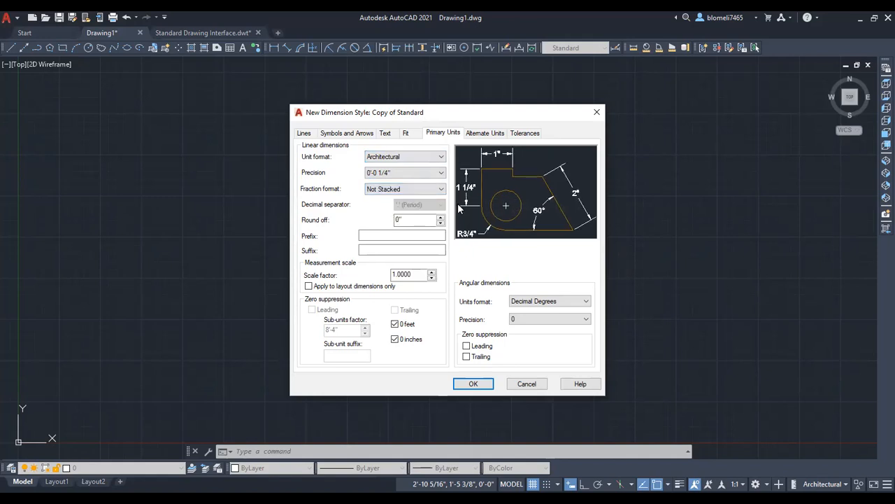
{"action": "left_click", "coordinate": [428, 189]}
{"action": "left_click", "coordinate": [412, 198]}
{"action": "left_click", "coordinate": [424, 188]}
{"action": "left_click", "coordinate": [407, 213]}
- Turn off zero suppression for both 0 feet and 0 inches in the linear dimensions
{"action": "left_click", "coordinate": [395, 326]}
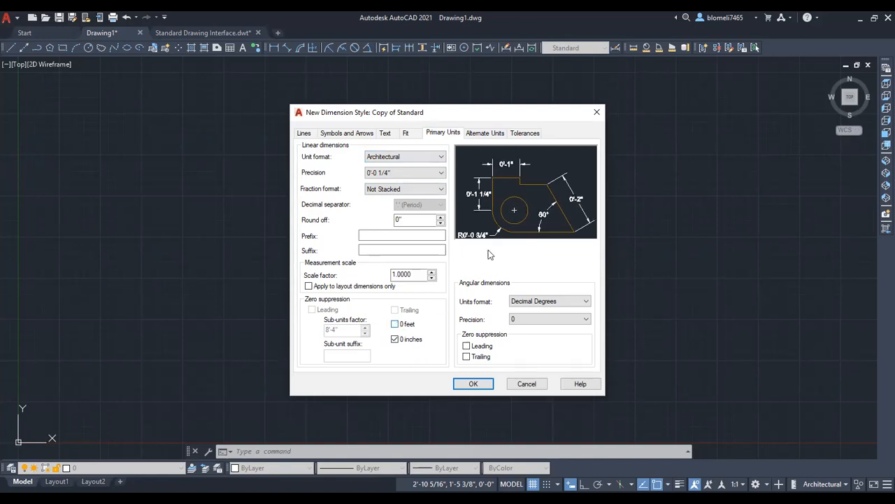
{"action": "left_click", "coordinate": [395, 326]}
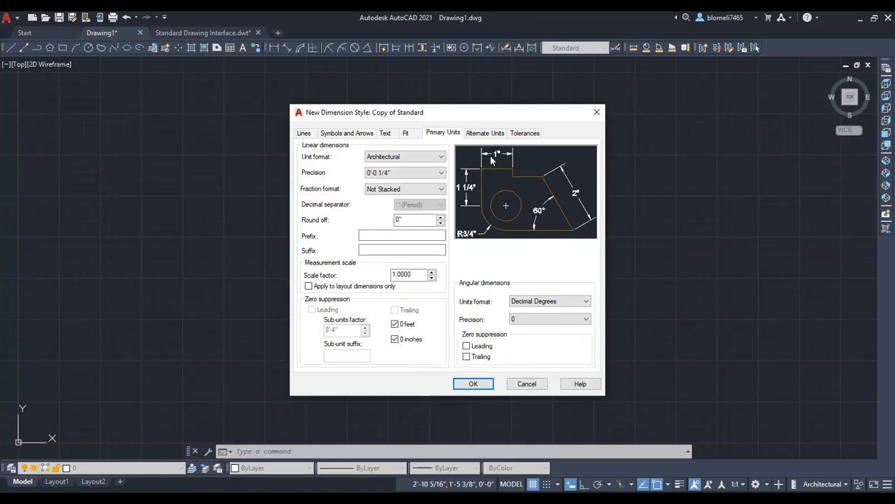
{"action": "left_click", "coordinate": [394, 324]}
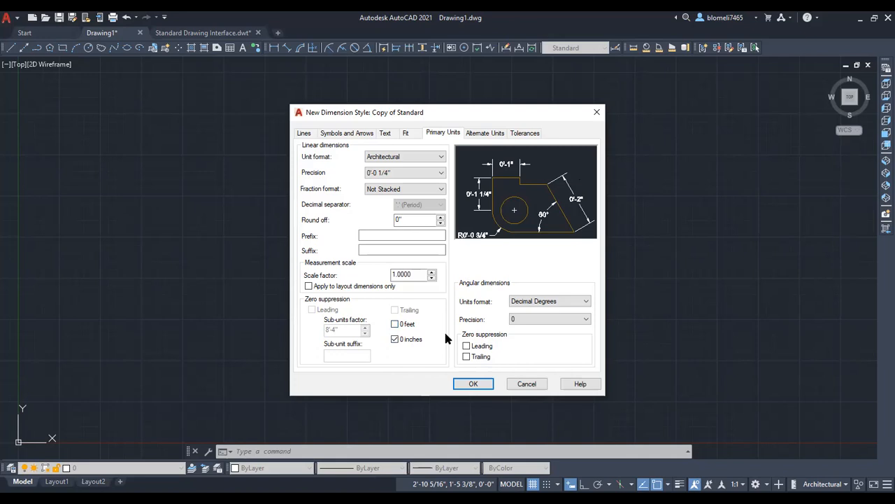
{"action": "left_click", "coordinate": [395, 324]}
{"action": "left_click", "coordinate": [394, 324]}
{"action": "left_click", "coordinate": [395, 339]}
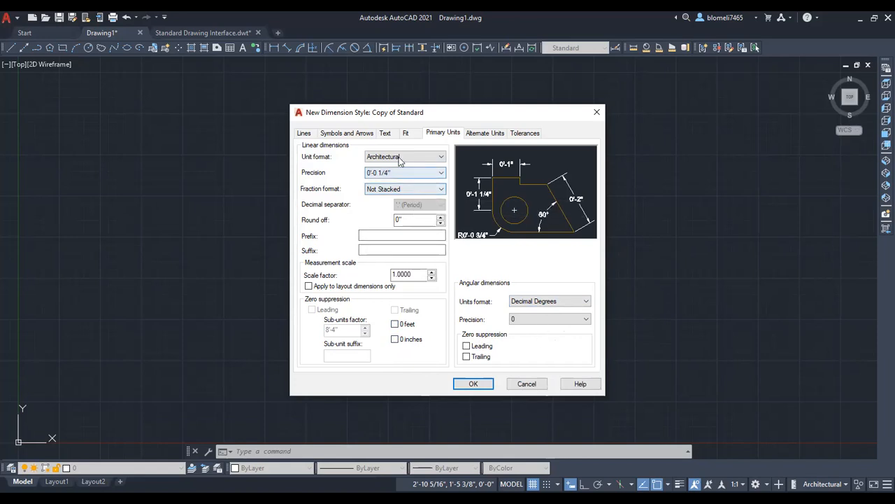
- Set the first and second arrowheads to Oblique after comparing them with Architectural tick
{"action": "left_click", "coordinate": [352, 134]}
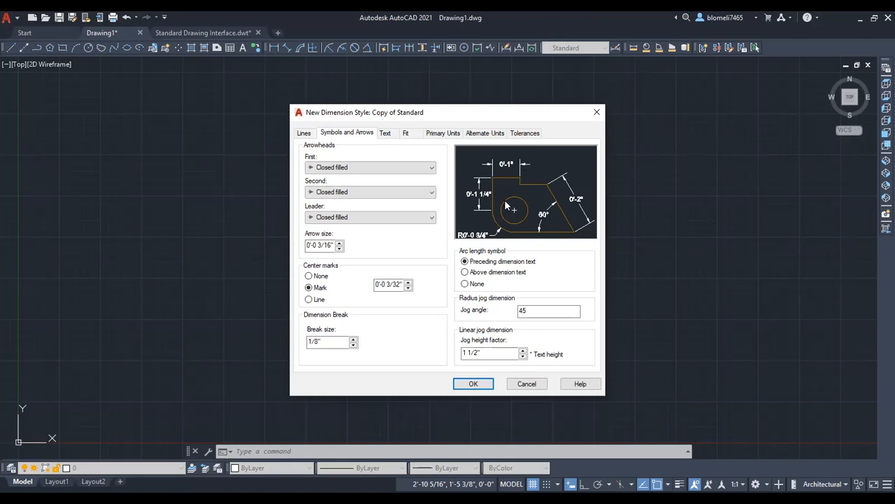
{"action": "left_click", "coordinate": [351, 168]}
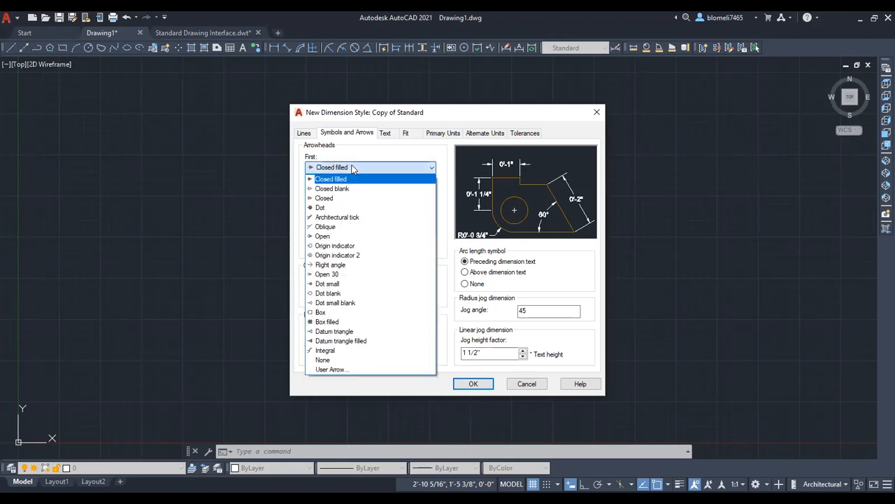
{"action": "left_click", "coordinate": [344, 221]}
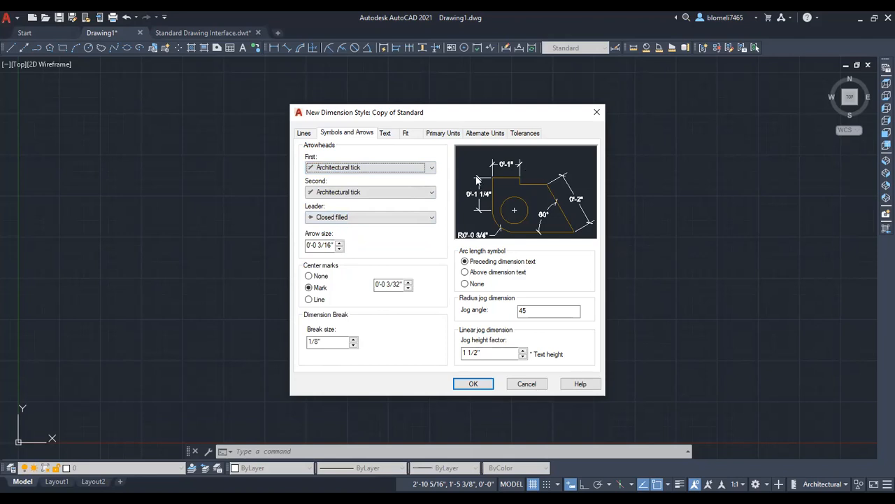
{"action": "left_click", "coordinate": [417, 169]}
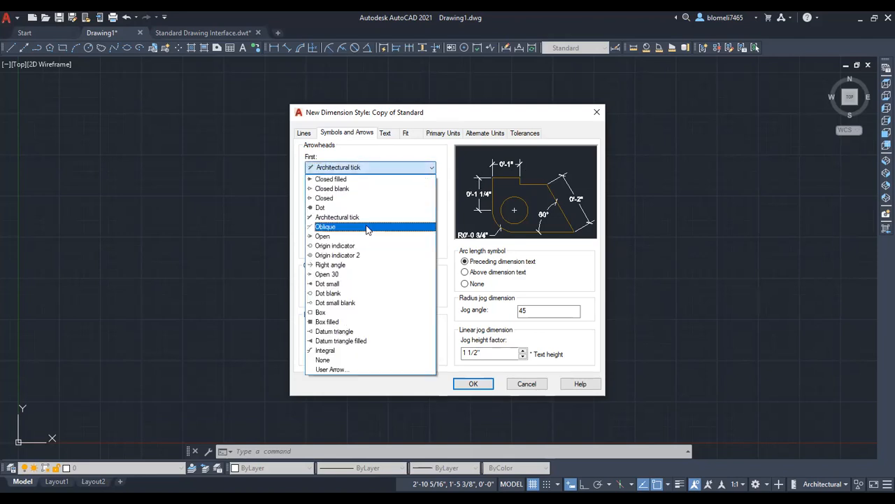
{"action": "left_click", "coordinate": [376, 225]}
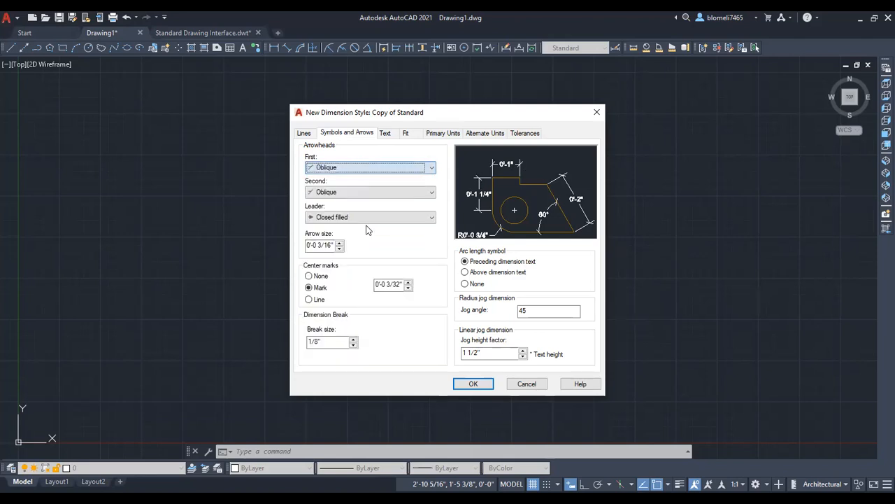
{"action": "left_click", "coordinate": [406, 168]}
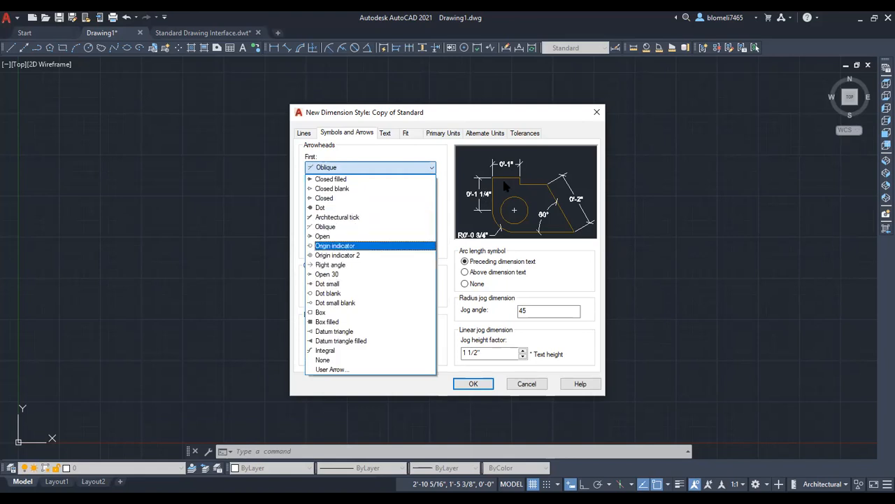
{"action": "left_click", "coordinate": [375, 221]}
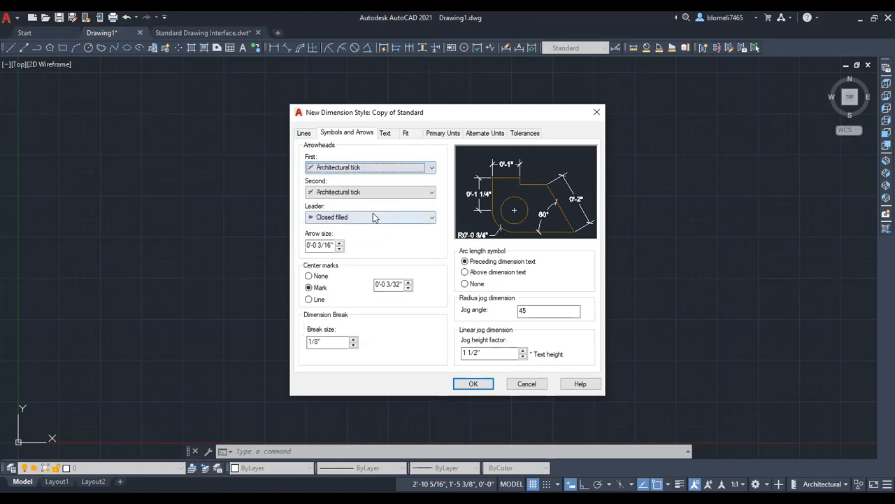
{"action": "left_click", "coordinate": [380, 168]}
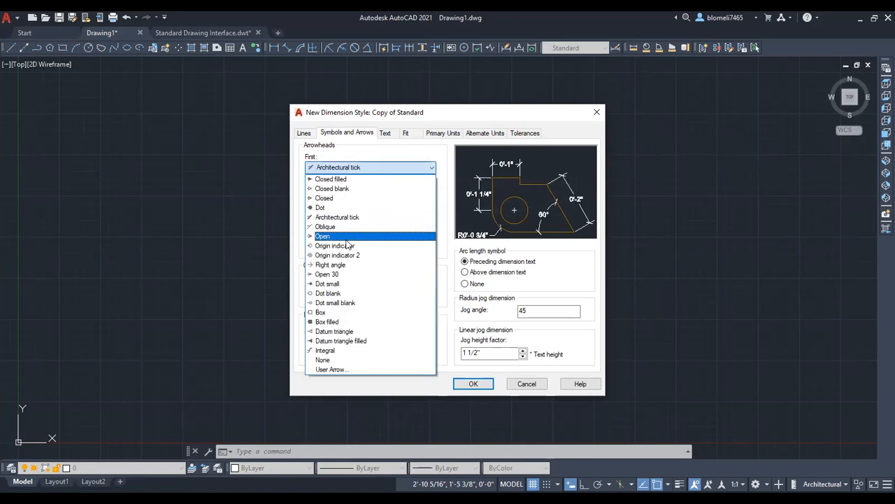
{"action": "left_click", "coordinate": [349, 226]}
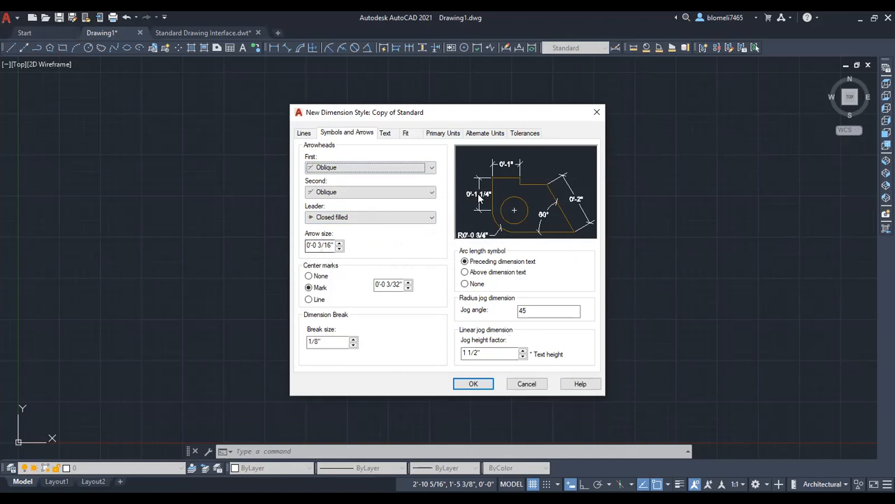
- Set the arrow size to 1/16" and the center mark size to 1/32"
{"action": "left_click", "coordinate": [327, 245]}
{"action": "key", "text": "BackSpace"}
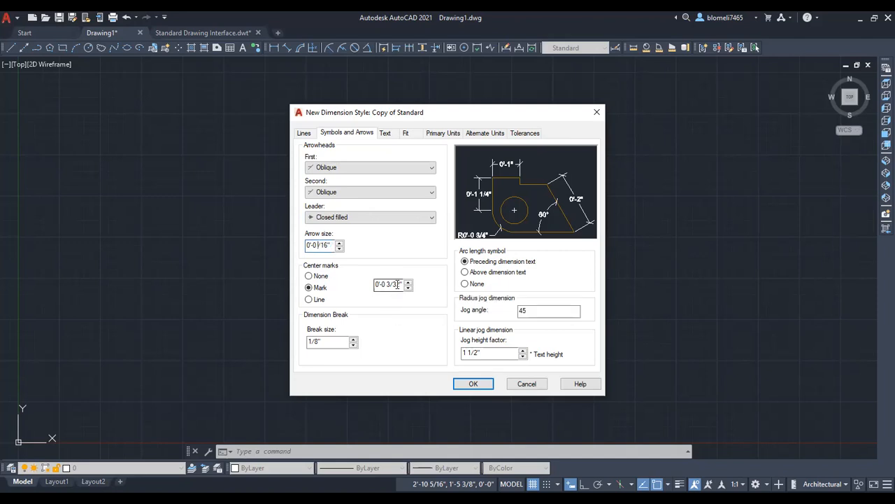
{"action": "type", "text": "1"}
{"action": "left_click", "coordinate": [391, 283]}
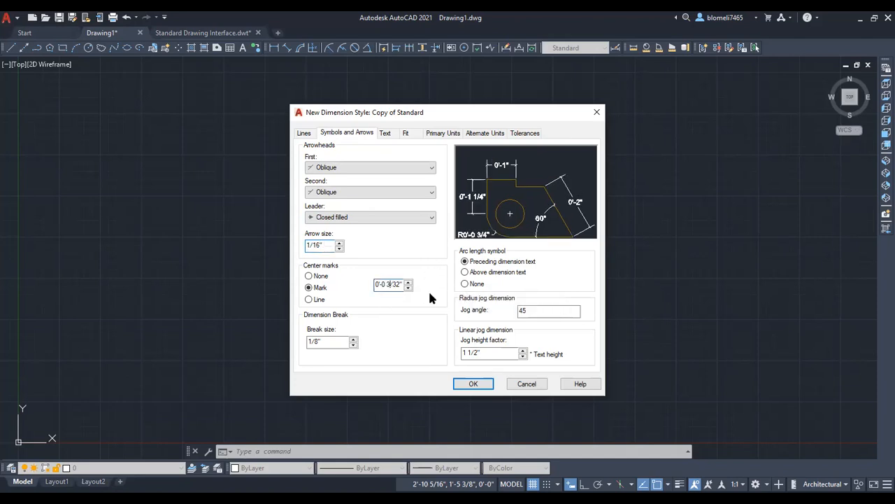
{"action": "key", "text": "BackSpace"}
{"action": "type", "text": "1"}
- Set the extension lines to extend 1/16" beyond the dimension lines
{"action": "left_click", "coordinate": [305, 133]}
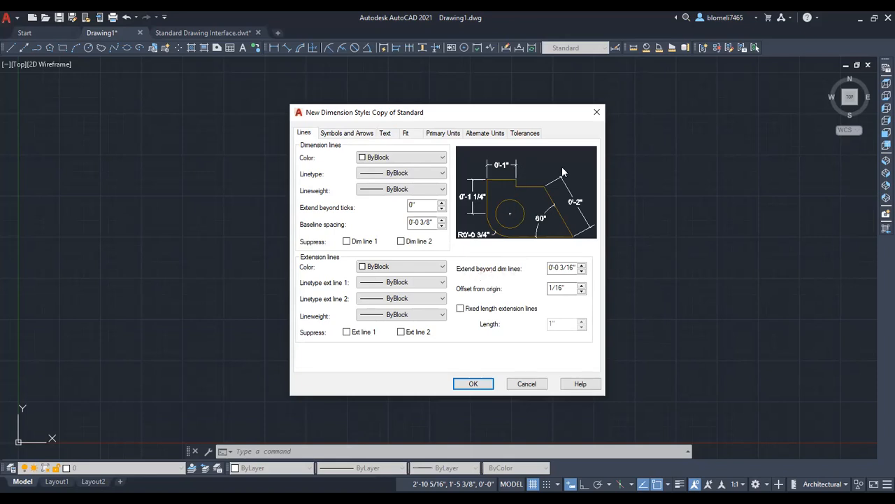
{"action": "left_click", "coordinate": [566, 267]}
{"action": "key", "text": "BackSpace"}
{"action": "type", "text": "1"}
{"action": "key", "text": "BackSpace"}
{"action": "key", "text": "BackSpace"}
{"action": "key", "text": "BackSpace"}
{"action": "key", "text": "BackSpace"}
{"action": "key", "text": "BackSpace"}
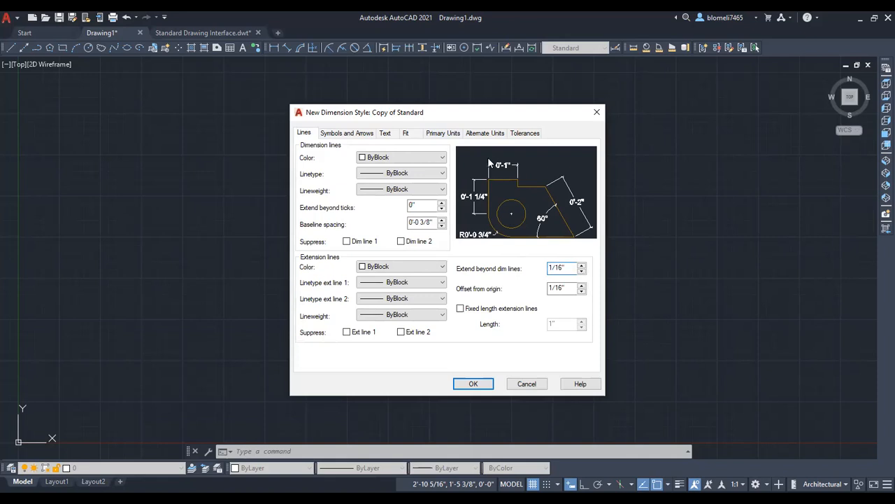
- Compare a 3/16" extension beyond the dimension lines, restore 1/16", and set the extension beyond ticks to 1/16"
{"action": "left_click", "coordinate": [553, 267]}
{"action": "key", "text": "BackSpace"}
{"action": "type", "text": "3"}
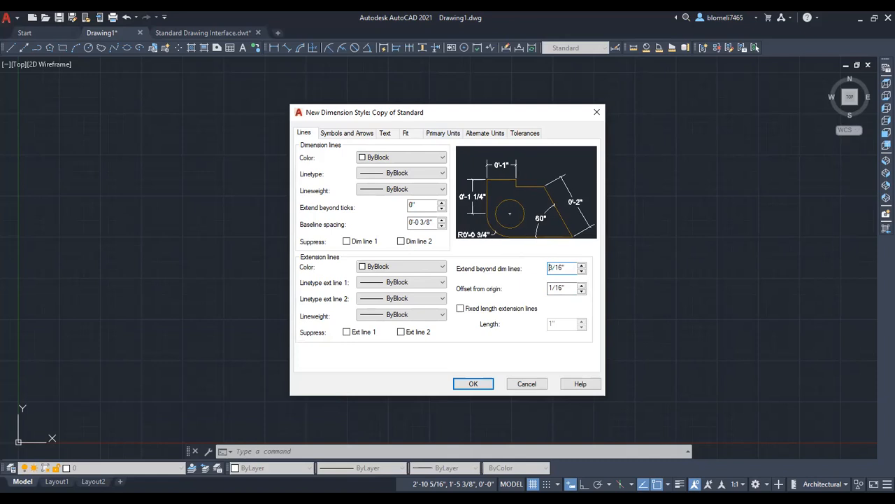
{"action": "key", "text": "BackSpace"}
{"action": "type", "text": "1"}
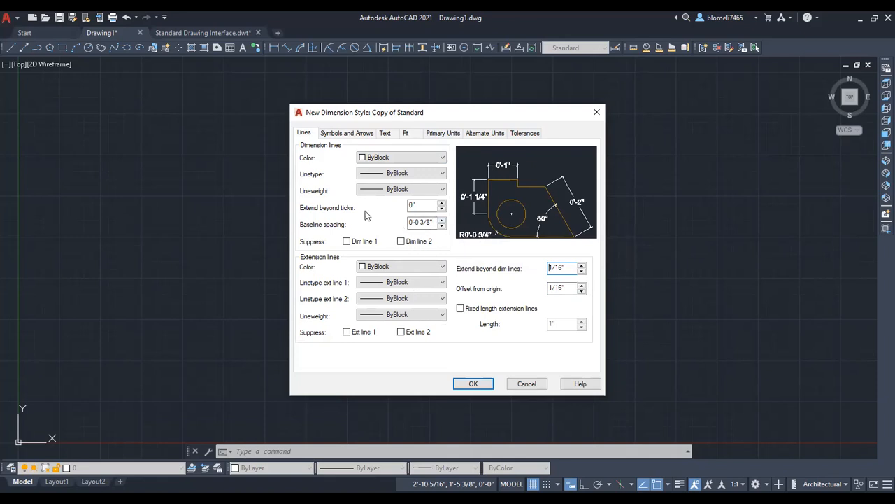
{"action": "left_click", "coordinate": [417, 205]}
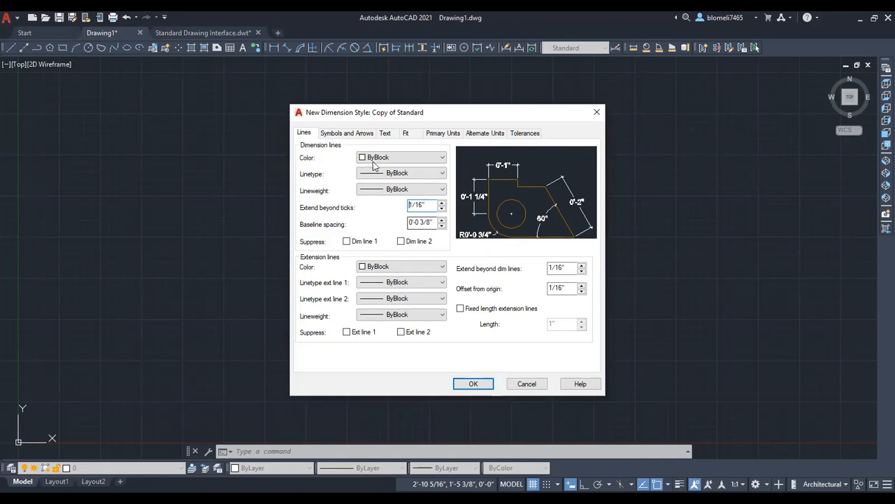
- Set the dimension text height to 1/16"
{"action": "left_click", "coordinate": [385, 133]}
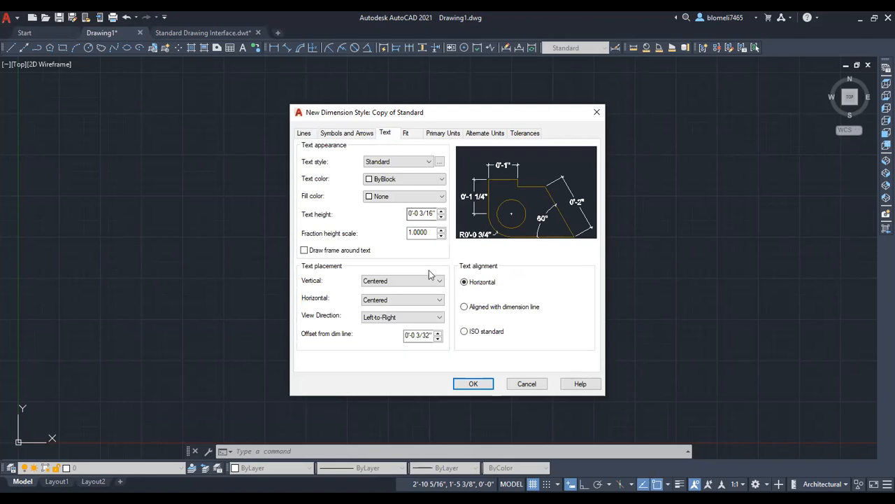
{"action": "left_click", "coordinate": [418, 213]}
{"action": "key", "text": "BackSpace"}
{"action": "type", "text": "1"}
{"action": "left_click", "coordinate": [426, 233]}
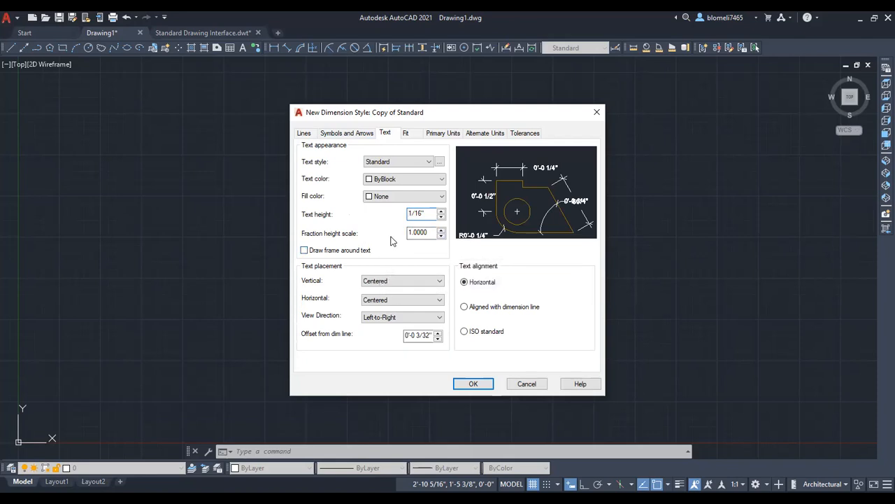
- Set the vertical text placement to Above after comparing it with Centered
{"action": "left_click", "coordinate": [378, 283]}
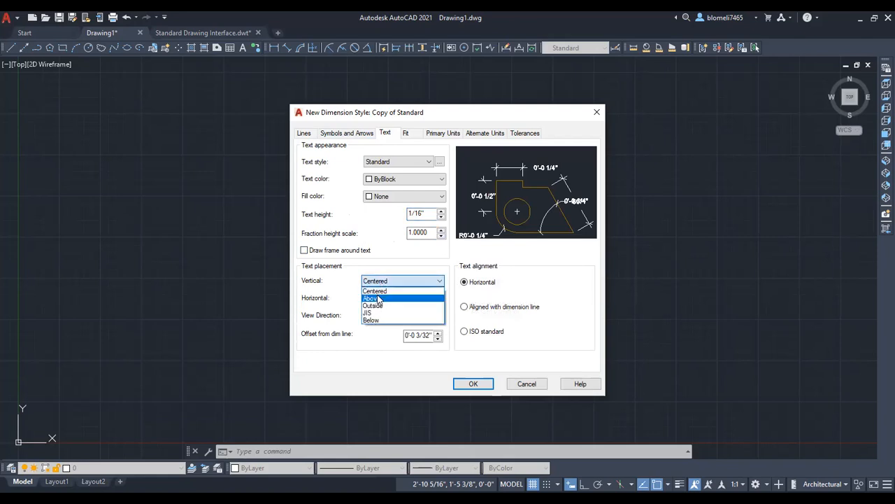
{"action": "left_click", "coordinate": [378, 299]}
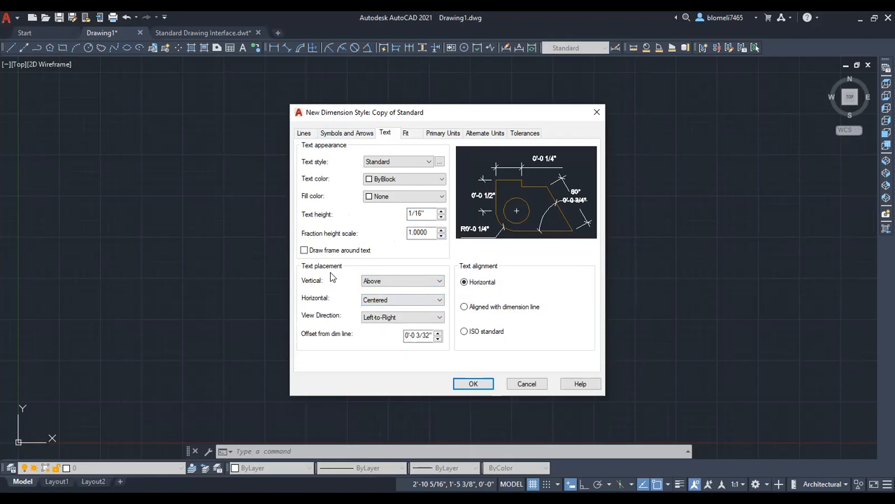
{"action": "left_click", "coordinate": [392, 281]}
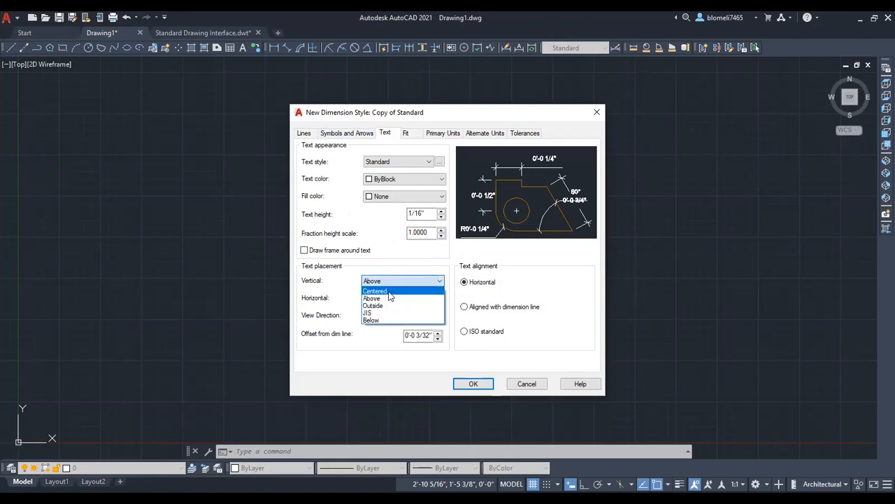
{"action": "left_click", "coordinate": [389, 292]}
{"action": "left_click", "coordinate": [416, 280]}
{"action": "left_click", "coordinate": [390, 300]}
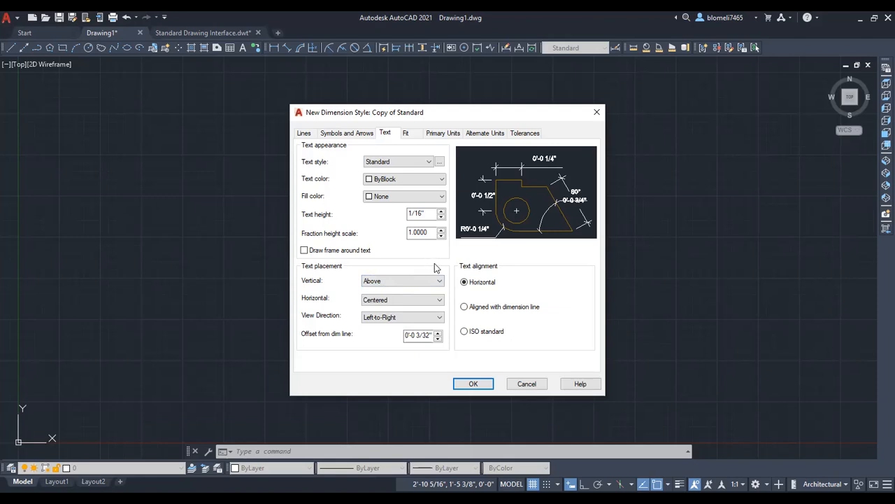
- Offset the dimension text 1/32" from the dimension line and align it with the dimension line, comparing that with horizontal alignment
{"action": "left_click", "coordinate": [418, 335]}
{"action": "key", "text": "BackSpace"}
{"action": "type", "text": "1"}
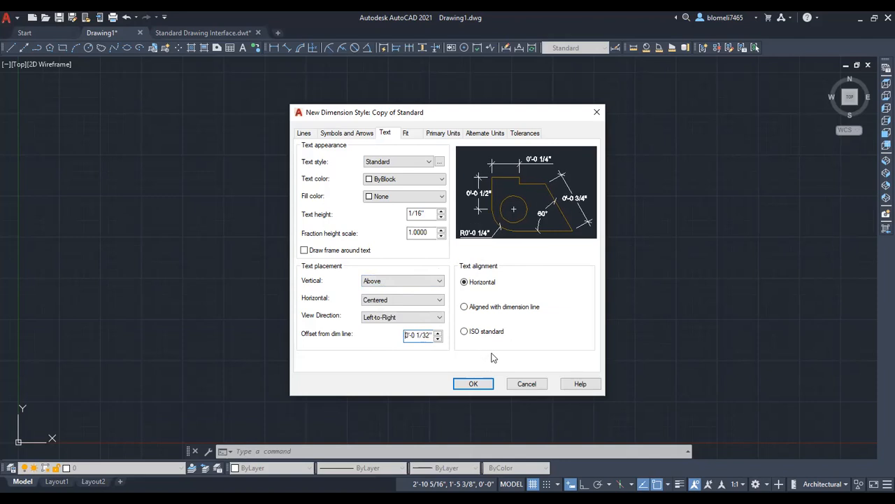
{"action": "left_click", "coordinate": [465, 307]}
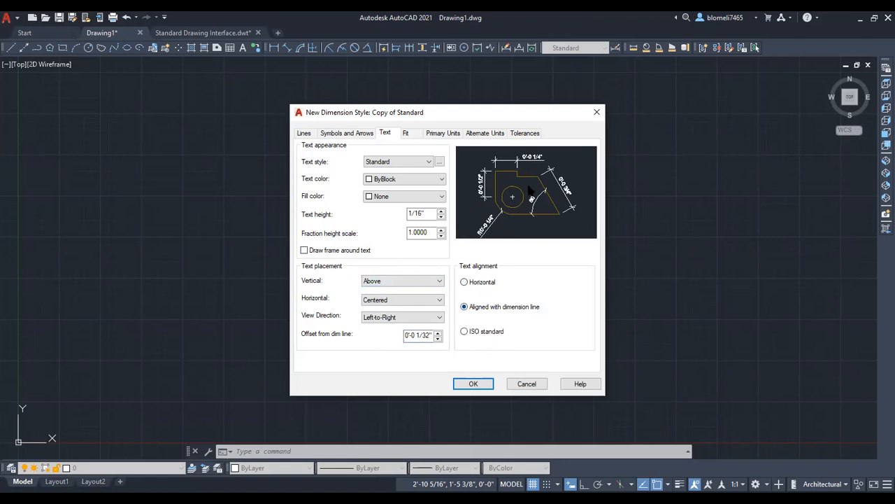
{"action": "left_click", "coordinate": [468, 285]}
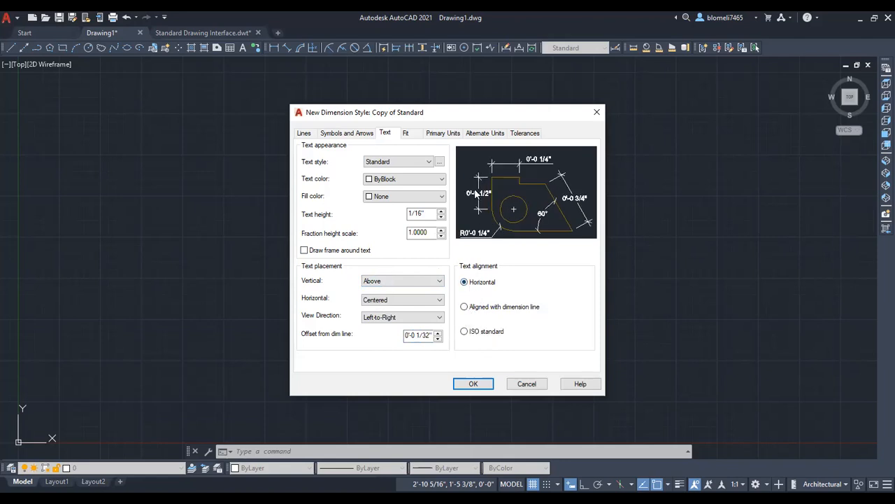
{"action": "left_click", "coordinate": [467, 307]}
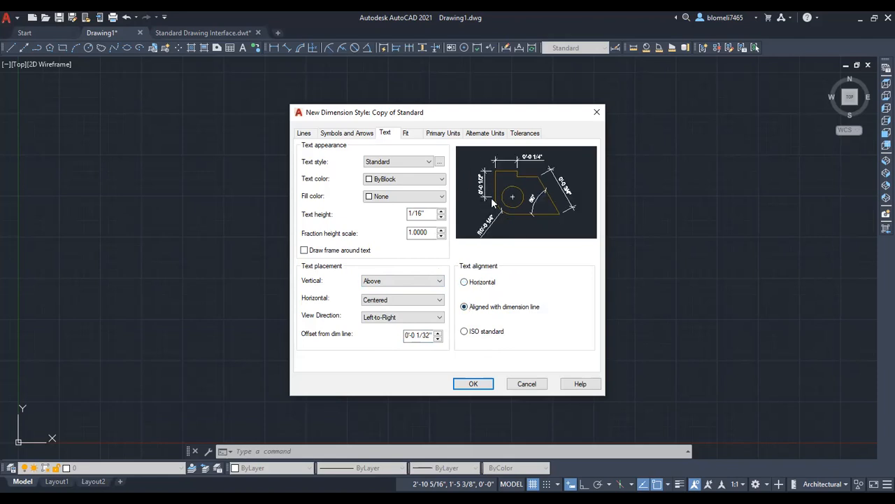
- Create a new text style named Dimensions from the dimension style's text style setting
{"action": "left_click", "coordinate": [439, 162]}
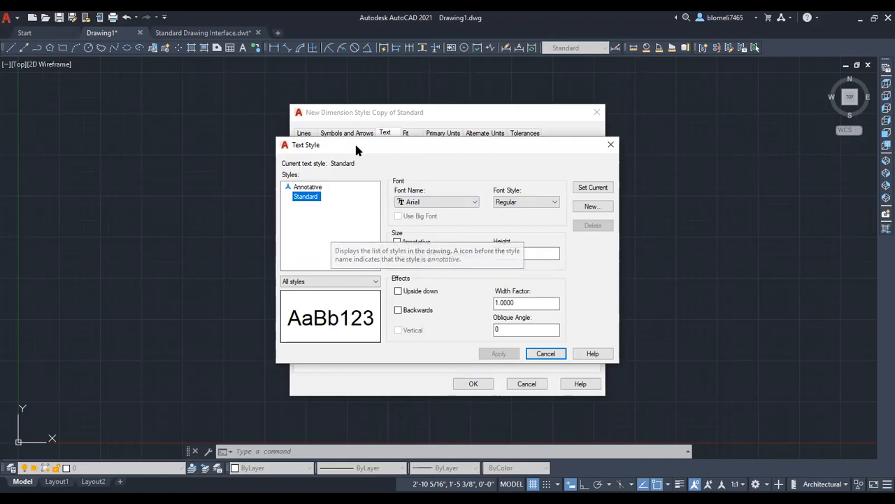
{"action": "left_click_drag", "start_coordinate": [356, 150], "coordinate": [356, 152]}
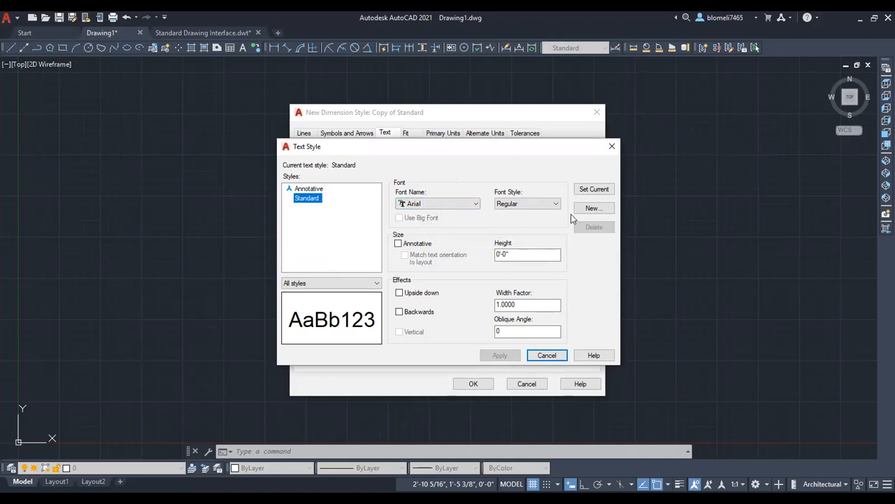
{"action": "left_click", "coordinate": [593, 208]}
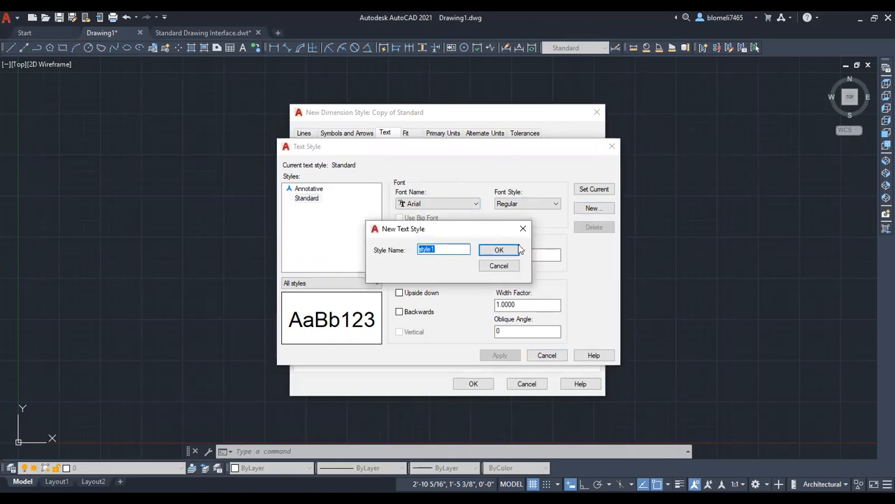
{"action": "key", "text": "BackSpace"}
{"action": "type", "text": "dimen"}
{"action": "key", "text": "BackSpace"}
{"action": "key", "text": "BackSpace"}
{"action": "key", "text": "BackSpace"}
{"action": "key", "text": "BackSpace"}
{"action": "key", "text": "BackSpace"}
{"action": "type", "text": "Dimensions"}
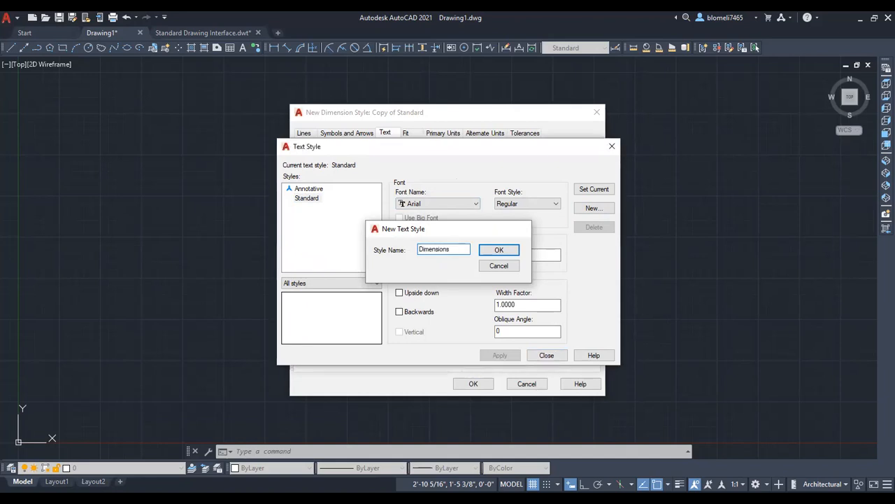
{"action": "key", "text": "Return"}
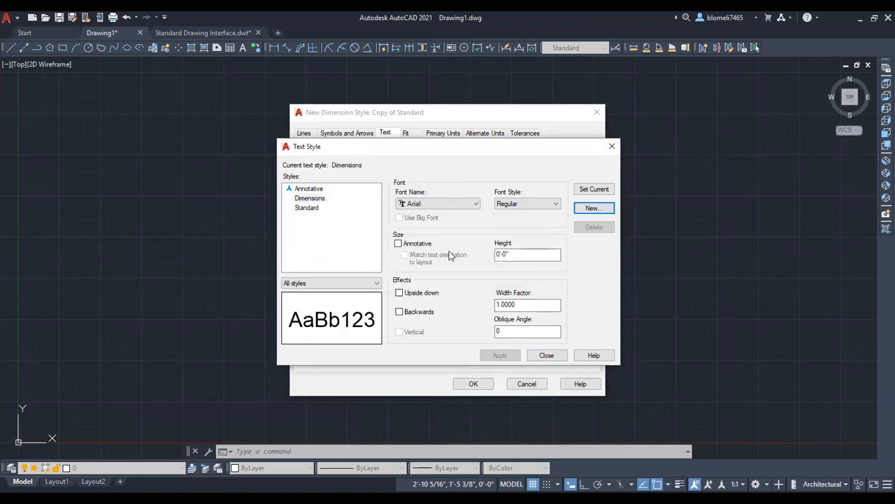
- Set the font of the Dimensions text style to simplex.shx, apply it and close the text style settings
{"action": "left_click", "coordinate": [316, 198]}
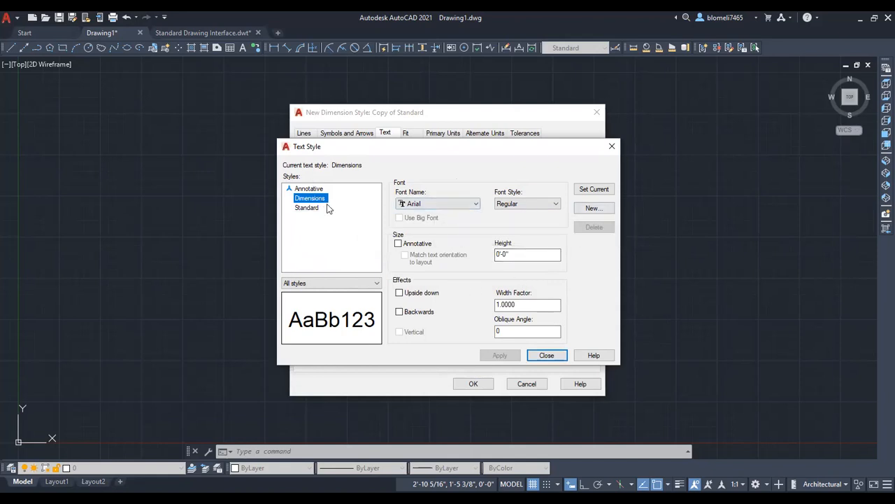
{"action": "left_click", "coordinate": [430, 203]}
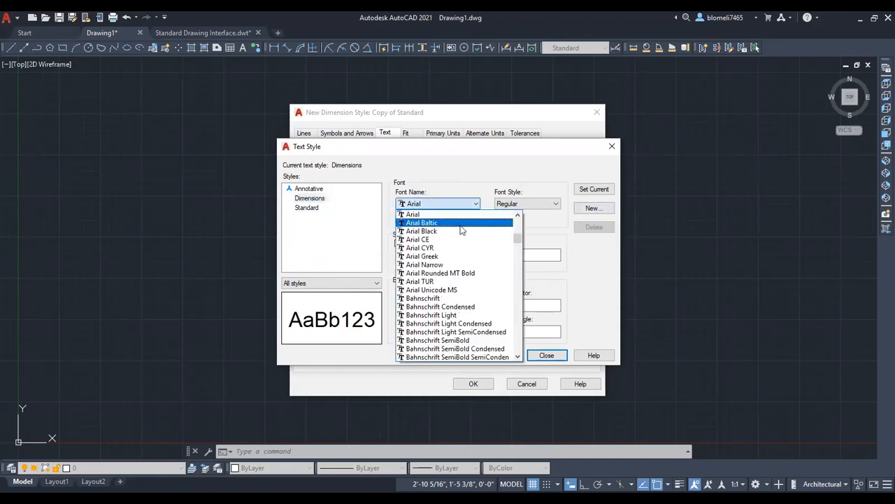
{"action": "scroll", "coordinate": [467, 254], "scroll_direction": "down", "scroll_amount": 20}
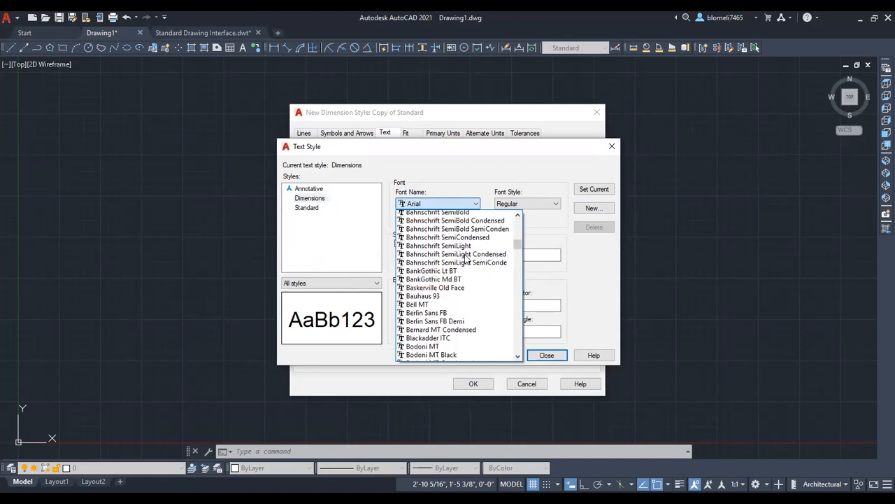
{"action": "scroll", "coordinate": [473, 253], "scroll_direction": "down", "scroll_amount": 12}
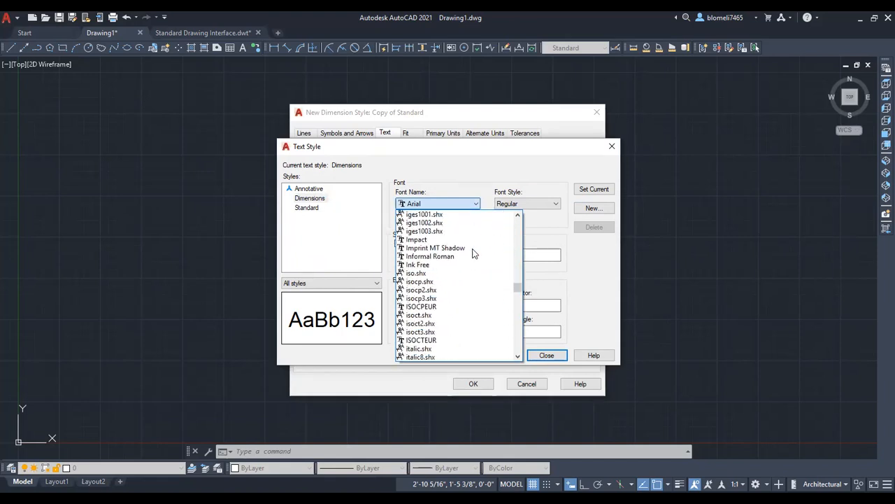
{"action": "scroll", "coordinate": [456, 317], "scroll_direction": "down", "scroll_amount": 5}
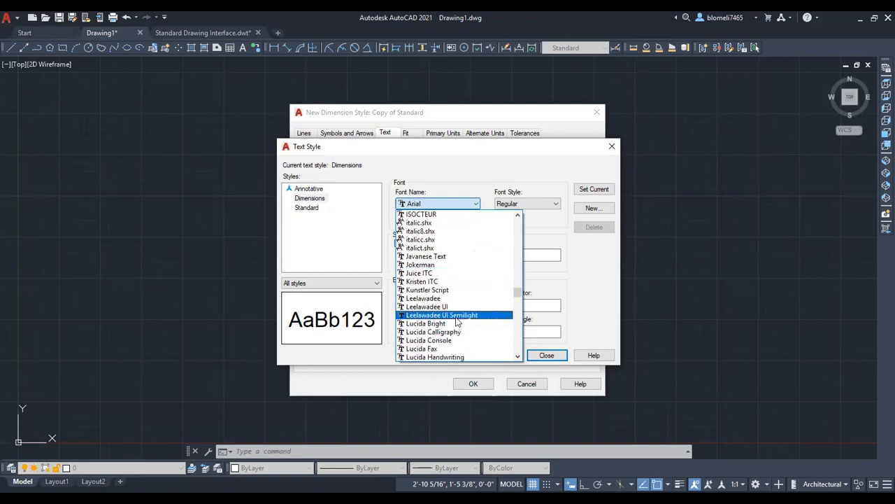
{"action": "scroll", "coordinate": [456, 320], "scroll_direction": "down", "scroll_amount": 4}
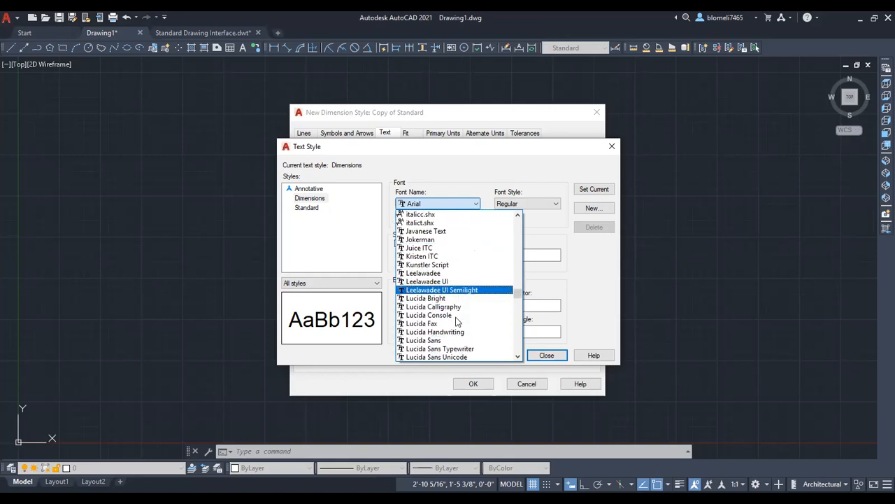
{"action": "scroll", "coordinate": [462, 317], "scroll_direction": "up", "scroll_amount": 15}
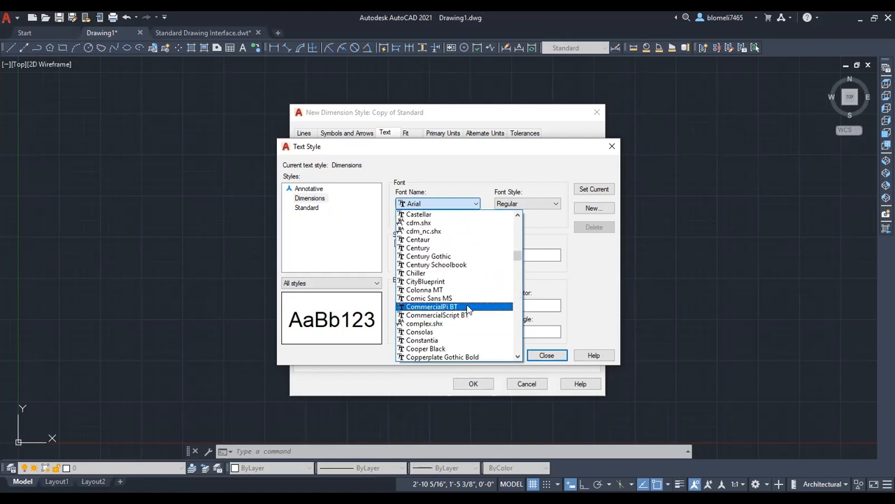
{"action": "scroll", "coordinate": [440, 286], "scroll_direction": "up", "scroll_amount": 3}
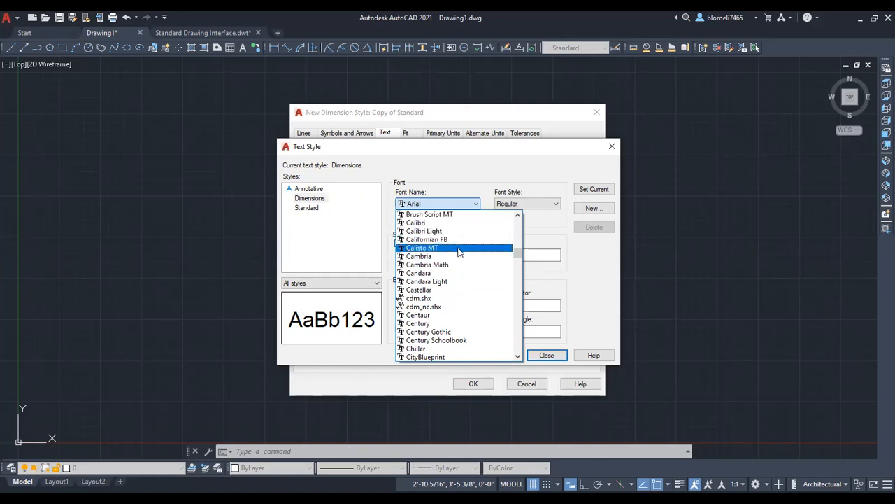
{"action": "scroll", "coordinate": [460, 272], "scroll_direction": "down", "scroll_amount": 1}
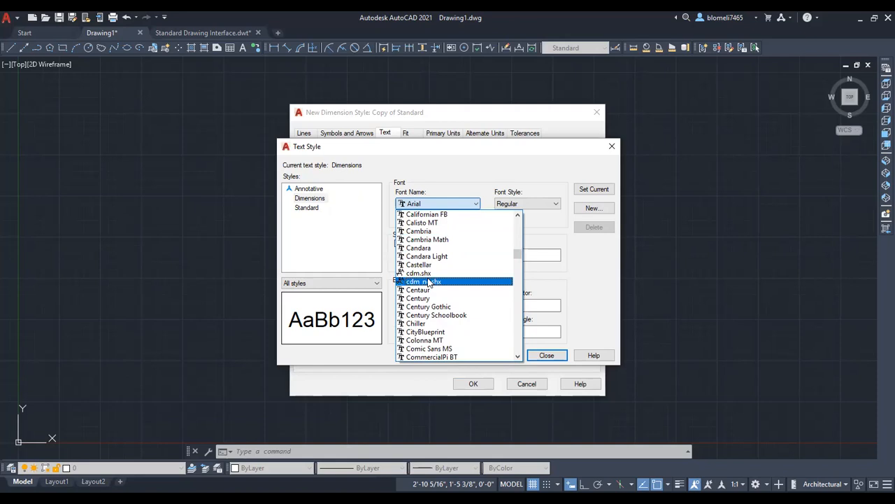
{"action": "scroll", "coordinate": [432, 280], "scroll_direction": "down", "scroll_amount": 13}
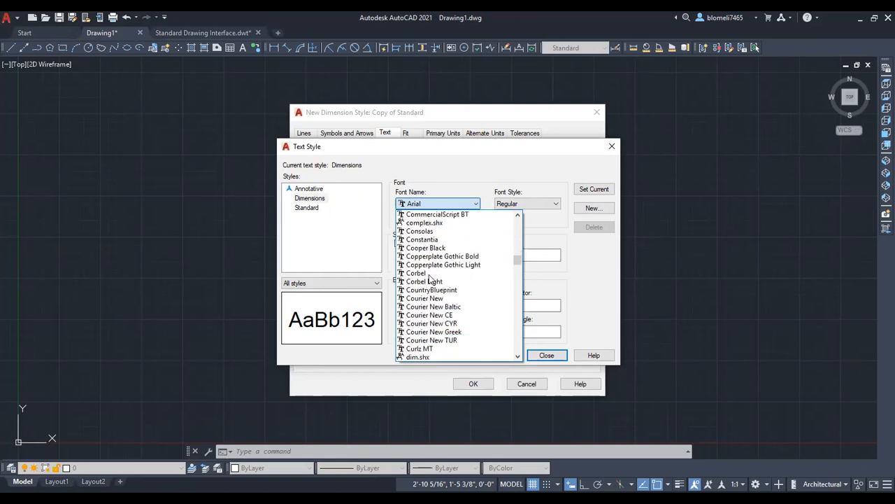
{"action": "scroll", "coordinate": [430, 278], "scroll_direction": "down", "scroll_amount": 13}
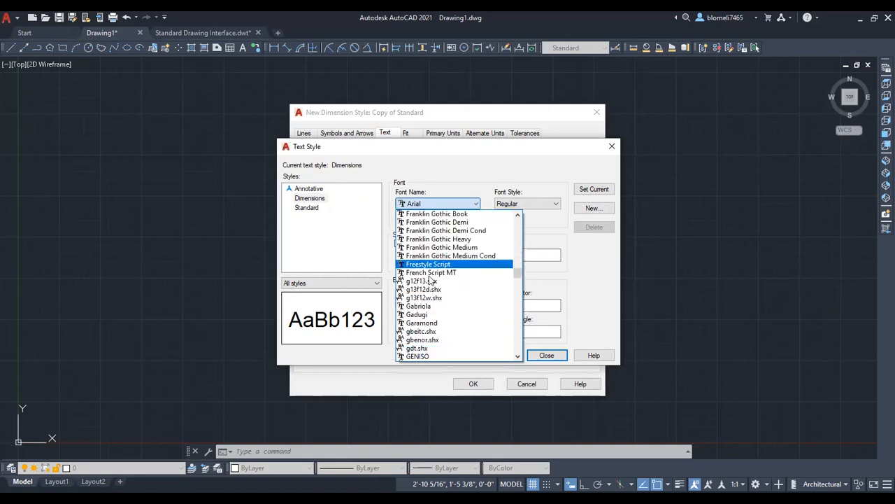
{"action": "scroll", "coordinate": [431, 280], "scroll_direction": "down", "scroll_amount": 13}
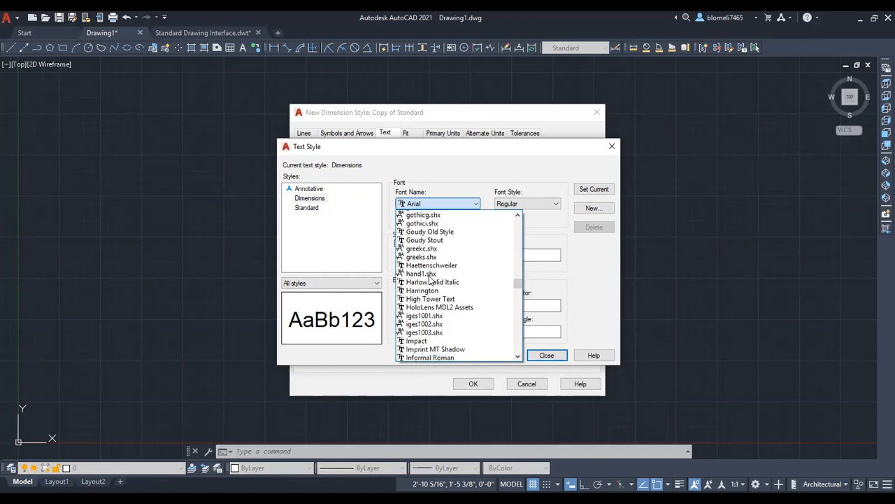
{"action": "scroll", "coordinate": [432, 280], "scroll_direction": "down", "scroll_amount": 13}
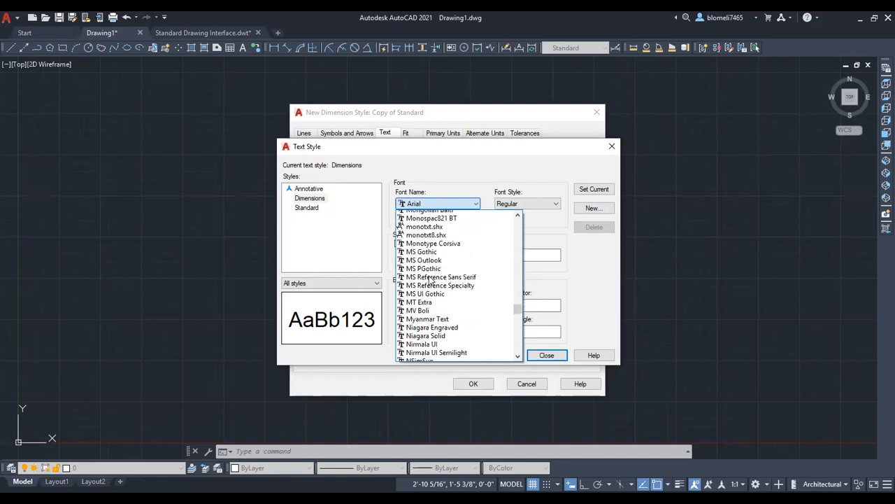
{"action": "scroll", "coordinate": [432, 279], "scroll_direction": "down", "scroll_amount": 13}
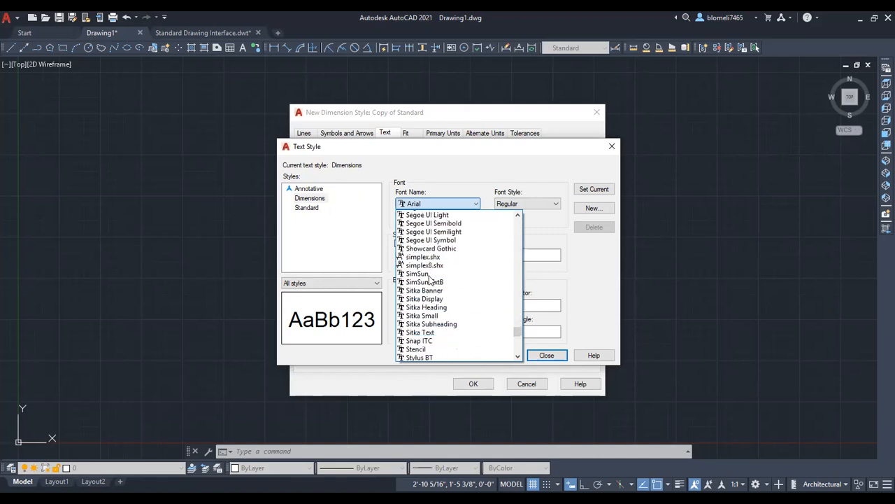
{"action": "scroll", "coordinate": [432, 280], "scroll_direction": "down", "scroll_amount": 9}
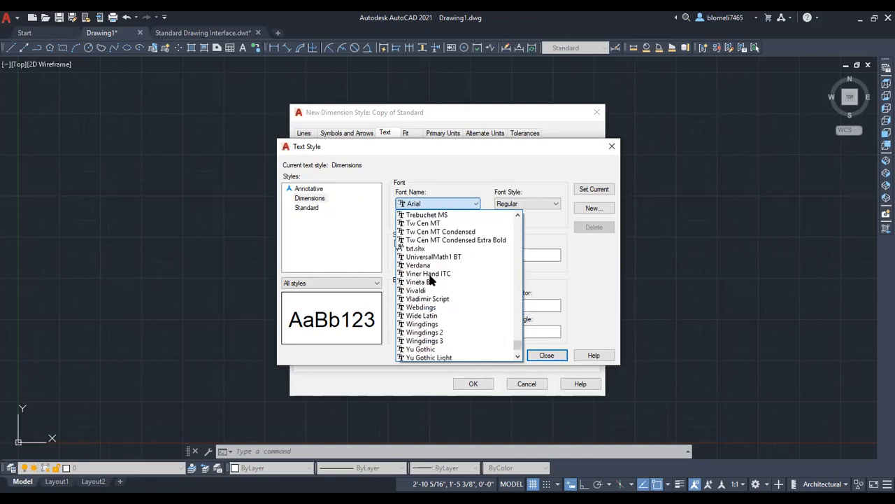
{"action": "scroll", "coordinate": [434, 283], "scroll_direction": "up", "scroll_amount": 10}
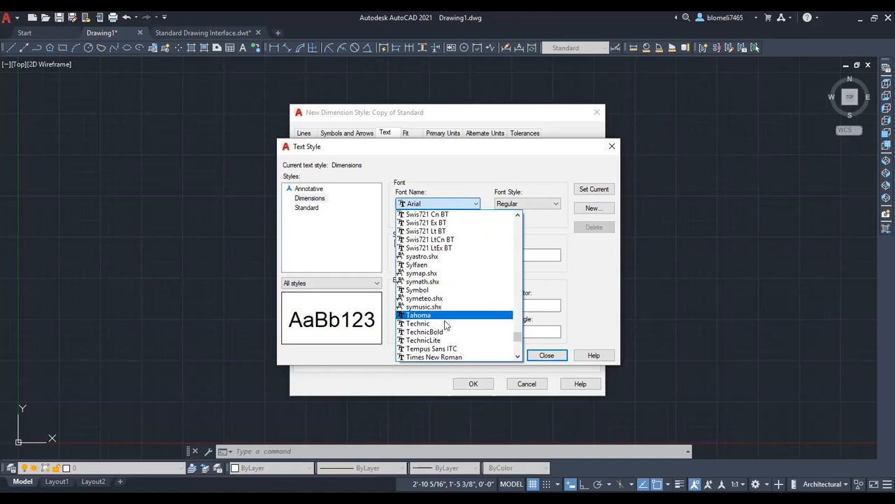
{"action": "scroll", "coordinate": [446, 305], "scroll_direction": "up", "scroll_amount": 1}
{"action": "scroll", "coordinate": [445, 305], "scroll_direction": "up", "scroll_amount": 3}
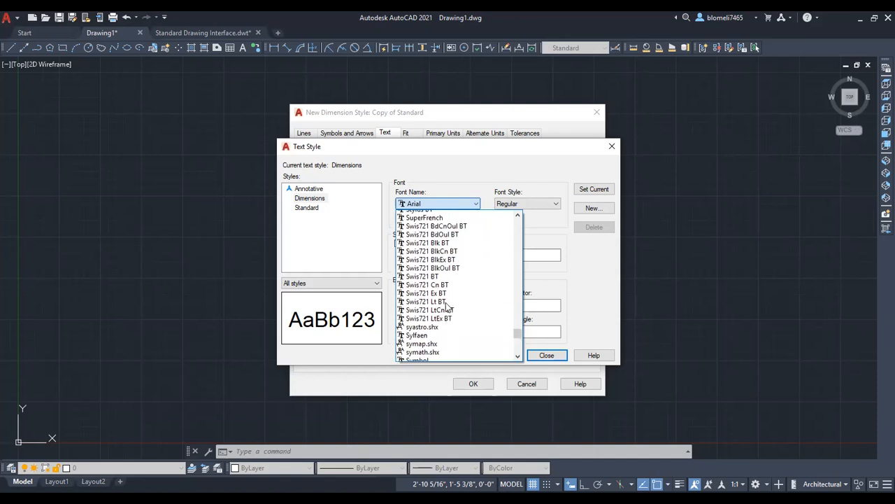
{"action": "scroll", "coordinate": [445, 306], "scroll_direction": "down", "scroll_amount": 4}
{"action": "scroll", "coordinate": [446, 304], "scroll_direction": "up", "scroll_amount": 6}
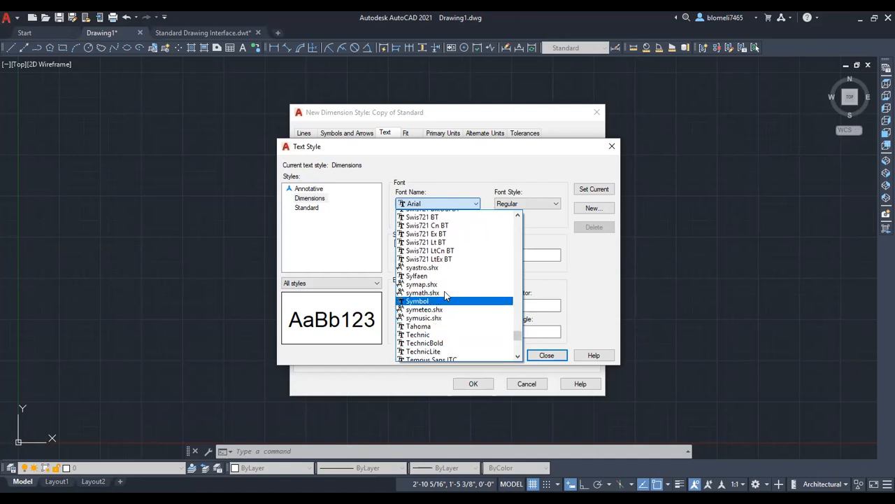
{"action": "scroll", "coordinate": [445, 296], "scroll_direction": "up", "scroll_amount": 3}
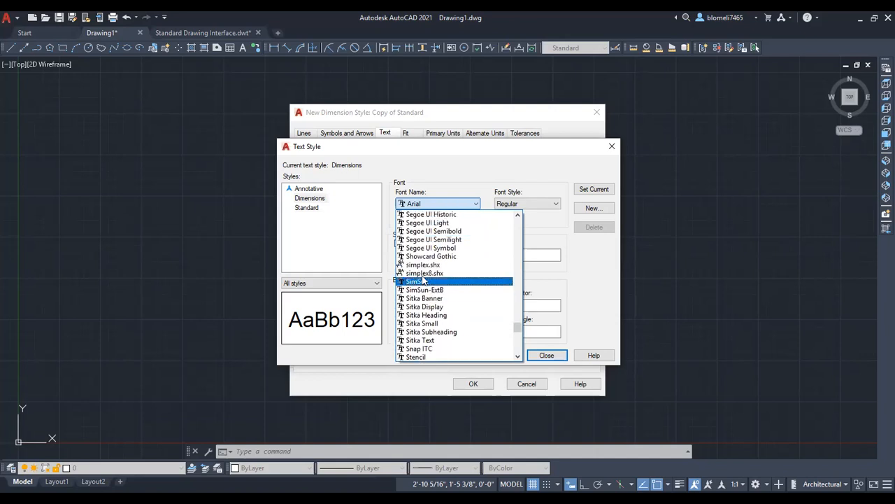
{"action": "left_click", "coordinate": [430, 267]}
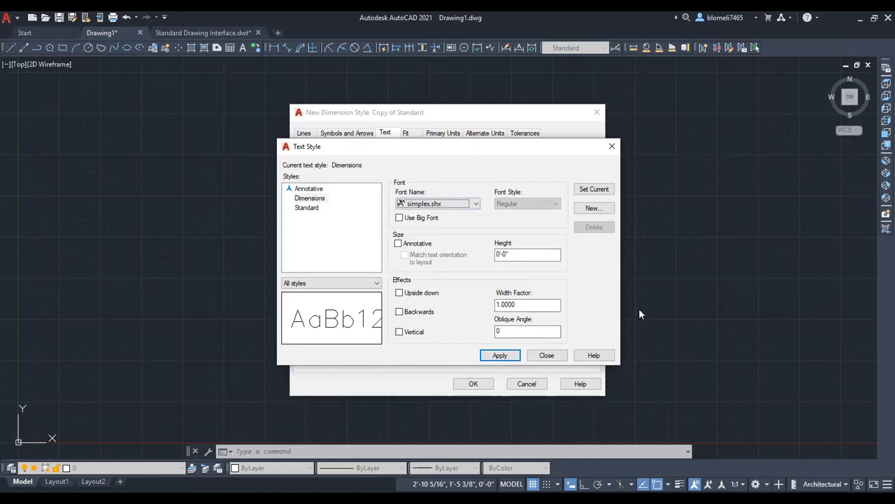
{"action": "left_click", "coordinate": [513, 357]}
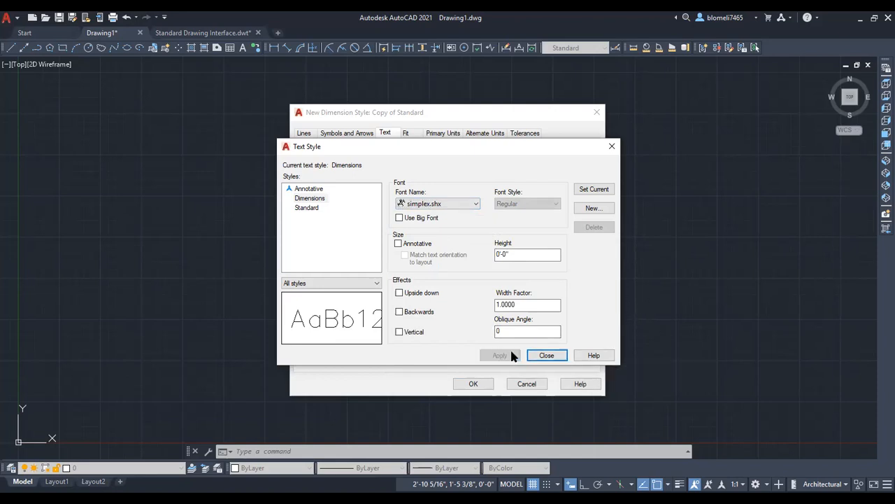
{"action": "left_click", "coordinate": [546, 356]}
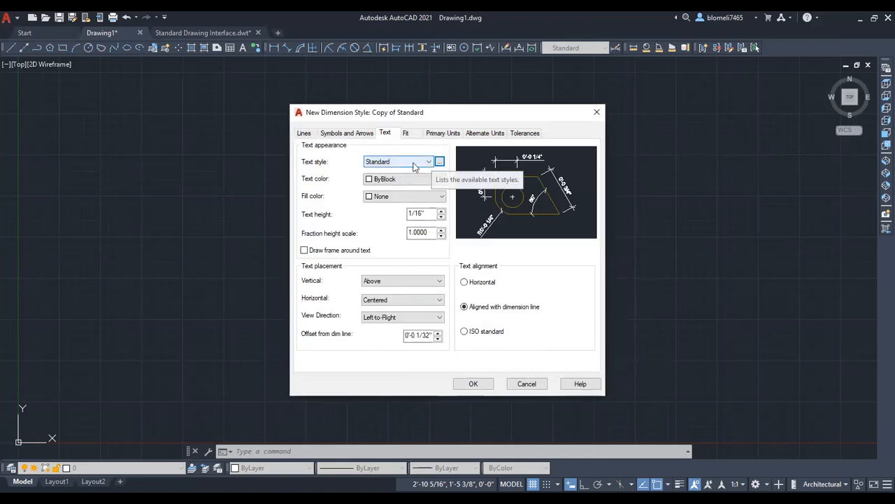
- Assign the Dimensions text style to the dimension style and make its dimension feature scale annotative
{"action": "left_click", "coordinate": [386, 165]}
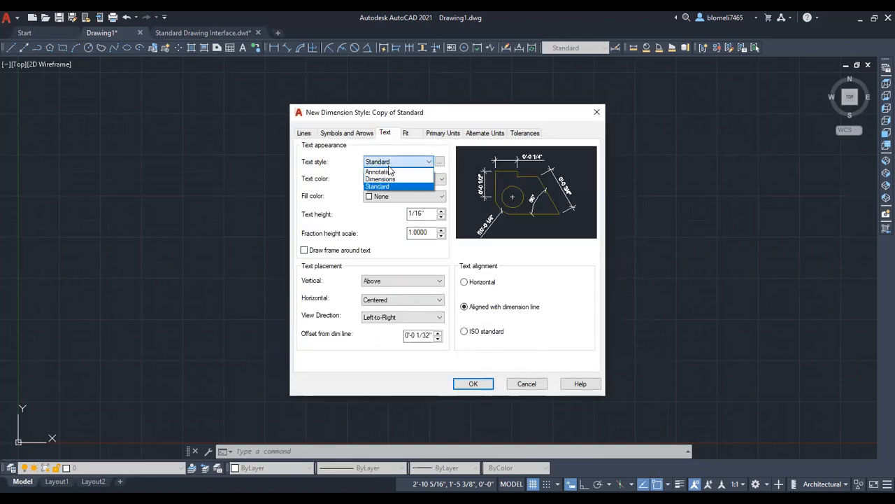
{"action": "left_click", "coordinate": [390, 179]}
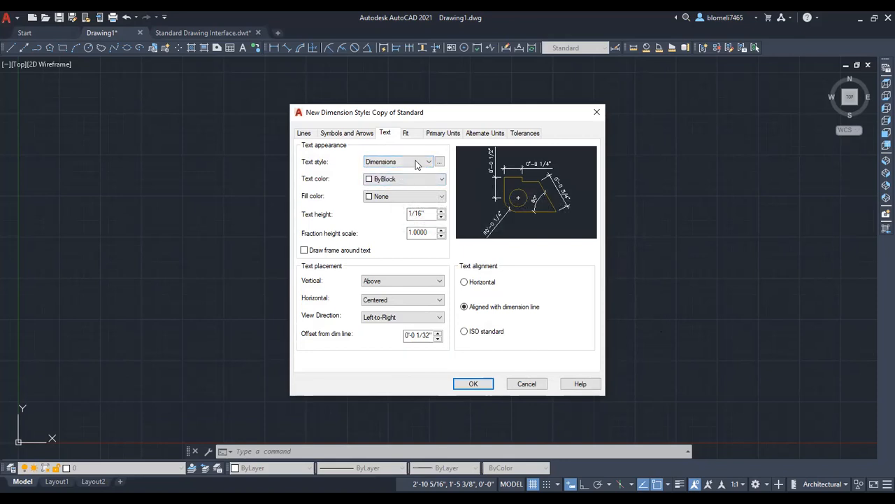
{"action": "left_click", "coordinate": [407, 134]}
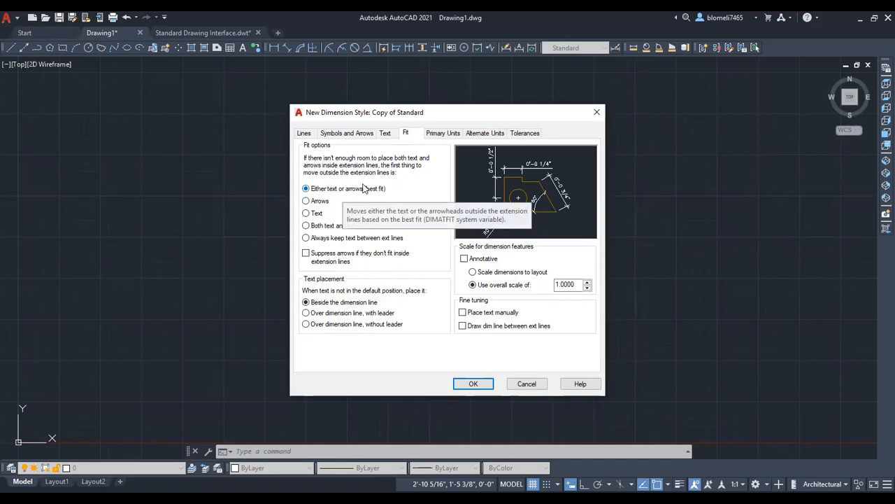
{"action": "left_click", "coordinate": [465, 259]}
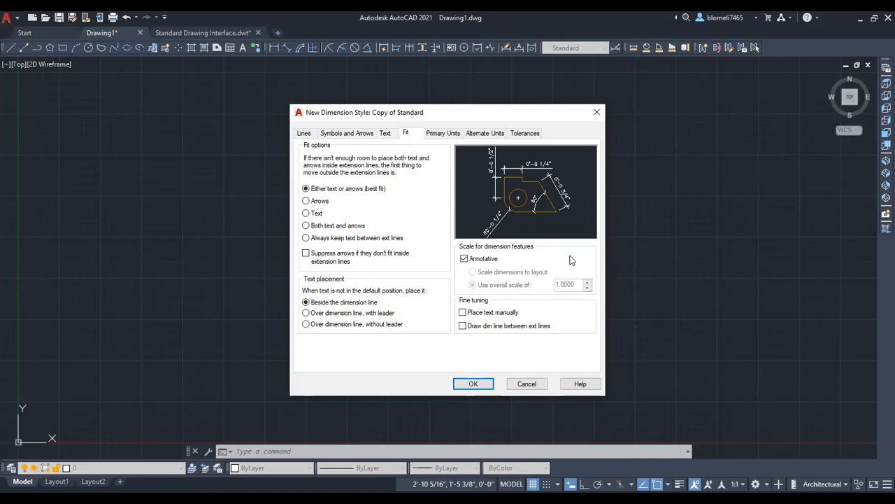
{"action": "left_click", "coordinate": [685, 17]}
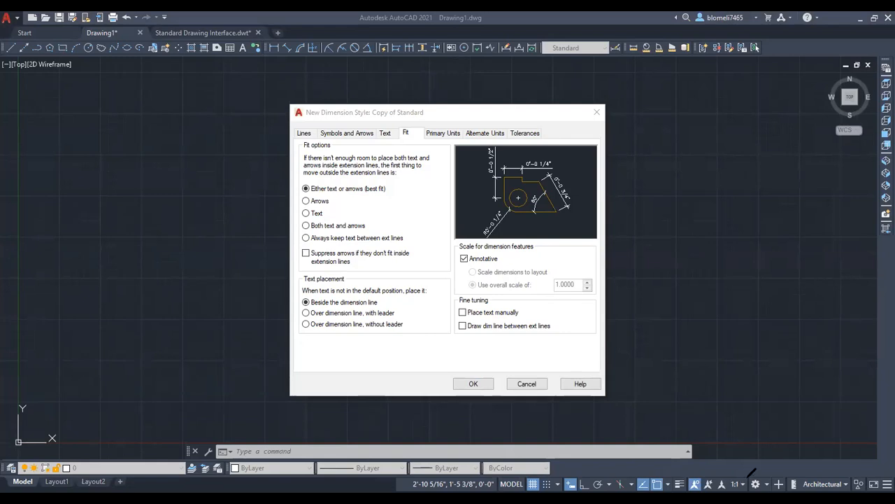
{"action": "mouse_move", "coordinate": [738, 188]}
{"action": "left_mouse_down"}
{"action": "mouse_move", "coordinate": [738, 205]}
{"action": "mouse_move", "coordinate": [779, 197]}
{"action": "left_mouse_up"}
{"action": "mouse_move", "coordinate": [753, 224]}
{"action": "left_mouse_down"}
{"action": "mouse_move", "coordinate": [753, 241]}
{"action": "mouse_move", "coordinate": [761, 234]}
{"action": "left_mouse_up"}
{"action": "left_click_drag", "start_coordinate": [795, 165], "coordinate": [805, 169]}
{"action": "mouse_move", "coordinate": [197, 203]}
{"action": "left_mouse_down"}
{"action": "mouse_move", "coordinate": [200, 233]}
{"action": "mouse_move", "coordinate": [238, 217]}
{"action": "mouse_move", "coordinate": [209, 268]}
{"action": "mouse_move", "coordinate": [228, 242]}
{"action": "left_mouse_up"}
{"action": "mouse_move", "coordinate": [240, 176]}
{"action": "left_mouse_down"}
{"action": "mouse_move", "coordinate": [240, 197]}
{"action": "mouse_move", "coordinate": [263, 219]}
{"action": "mouse_move", "coordinate": [257, 231]}
{"action": "mouse_move", "coordinate": [279, 244]}
{"action": "left_mouse_up"}
{"action": "left_click_drag", "start_coordinate": [285, 204], "coordinate": [284, 210]}
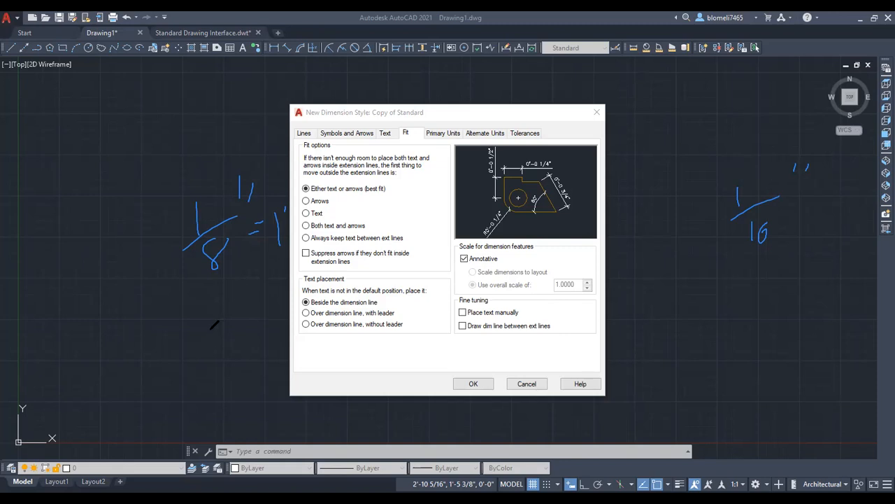
{"action": "mouse_move", "coordinate": [282, 200]}
{"action": "left_mouse_down"}
{"action": "mouse_move", "coordinate": [273, 225]}
{"action": "mouse_move", "coordinate": [274, 205]}
{"action": "left_mouse_up"}
{"action": "mouse_move", "coordinate": [223, 233]}
{"action": "left_mouse_down"}
{"action": "mouse_move", "coordinate": [207, 248]}
{"action": "mouse_move", "coordinate": [216, 230]}
{"action": "left_mouse_up"}
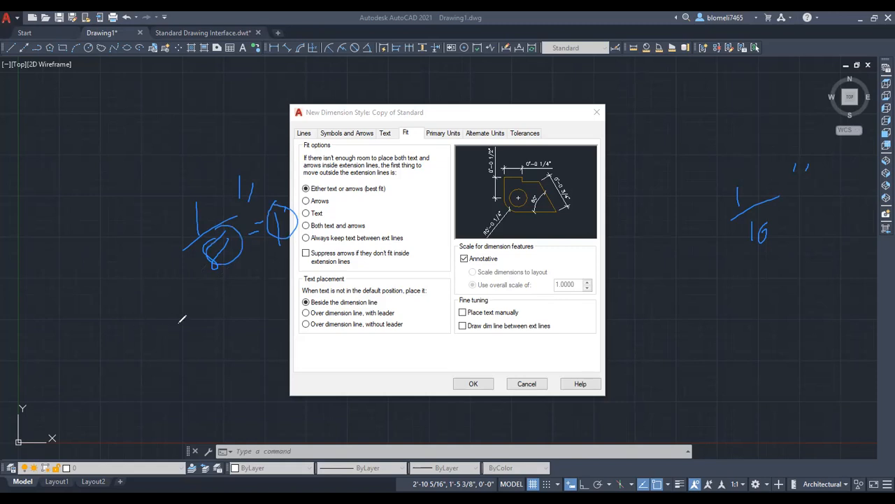
{"action": "mouse_move", "coordinate": [185, 307]}
{"action": "left_mouse_down"}
{"action": "mouse_move", "coordinate": [210, 305]}
{"action": "mouse_move", "coordinate": [196, 337]}
{"action": "mouse_move", "coordinate": [235, 305]}
{"action": "left_mouse_up"}
{"action": "mouse_move", "coordinate": [685, 258]}
{"action": "left_mouse_down"}
{"action": "mouse_move", "coordinate": [686, 286]}
{"action": "mouse_move", "coordinate": [706, 275]}
{"action": "mouse_move", "coordinate": [684, 316]}
{"action": "mouse_move", "coordinate": [696, 308]}
{"action": "left_mouse_up"}
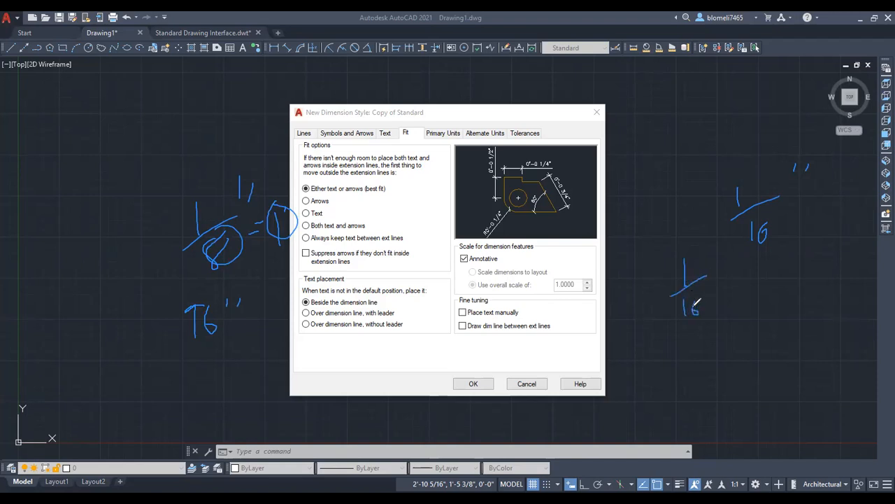
{"action": "mouse_move", "coordinate": [743, 281]}
{"action": "left_mouse_down"}
{"action": "mouse_move", "coordinate": [726, 298]}
{"action": "mouse_move", "coordinate": [746, 306]}
{"action": "left_mouse_up"}
{"action": "mouse_move", "coordinate": [775, 277]}
{"action": "left_mouse_down"}
{"action": "mouse_move", "coordinate": [766, 282]}
{"action": "mouse_move", "coordinate": [775, 279]}
{"action": "mouse_move", "coordinate": [775, 303]}
{"action": "mouse_move", "coordinate": [791, 295]}
{"action": "mouse_move", "coordinate": [785, 288]}
{"action": "left_mouse_up"}
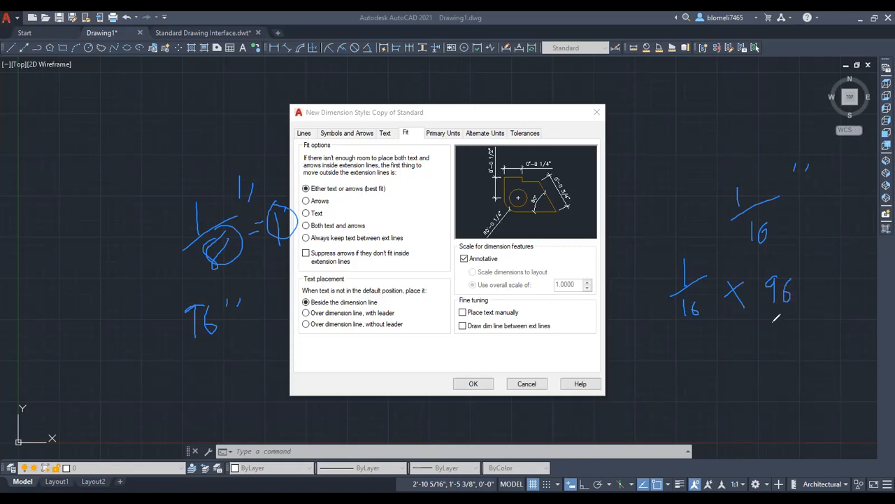
{"action": "mouse_move", "coordinate": [804, 290]}
{"action": "left_mouse_down"}
{"action": "mouse_move", "coordinate": [815, 287]}
{"action": "mouse_move", "coordinate": [817, 307]}
{"action": "mouse_move", "coordinate": [856, 291]}
{"action": "left_mouse_up"}
{"action": "mouse_move", "coordinate": [632, 343]}
{"action": "left_mouse_down"}
{"action": "mouse_move", "coordinate": [634, 373]}
{"action": "mouse_move", "coordinate": [704, 371]}
{"action": "mouse_move", "coordinate": [713, 382]}
{"action": "mouse_move", "coordinate": [735, 373]}
{"action": "mouse_move", "coordinate": [730, 379]}
{"action": "mouse_move", "coordinate": [796, 380]}
{"action": "mouse_move", "coordinate": [816, 369]}
{"action": "mouse_move", "coordinate": [838, 375]}
{"action": "mouse_move", "coordinate": [844, 392]}
{"action": "left_mouse_up"}
{"action": "left_click_drag", "start_coordinate": [852, 353], "coordinate": [856, 362]}
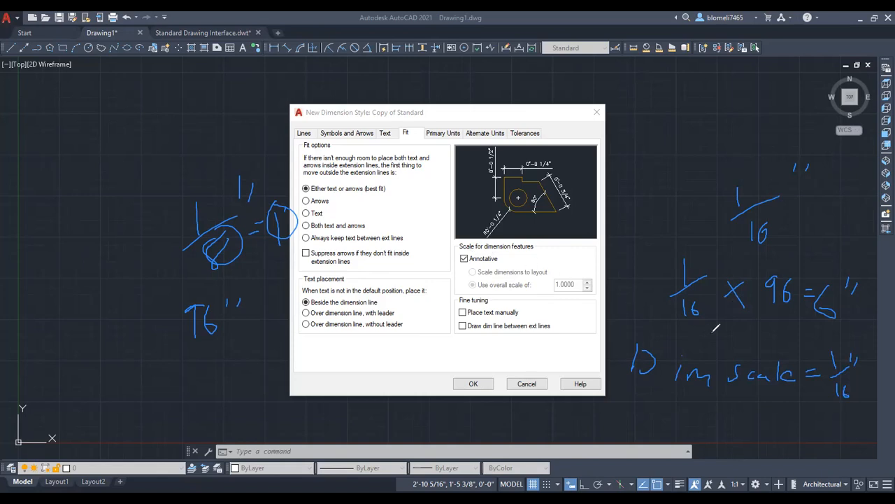
{"action": "left_click_drag", "start_coordinate": [682, 388], "coordinate": [782, 384]}
{"action": "left_click", "coordinate": [618, 100]}
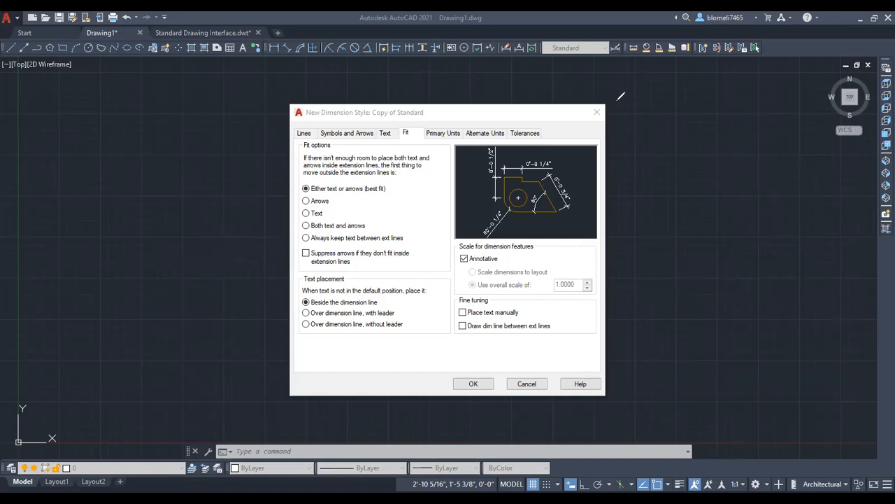
{"action": "left_click", "coordinate": [656, 139]}
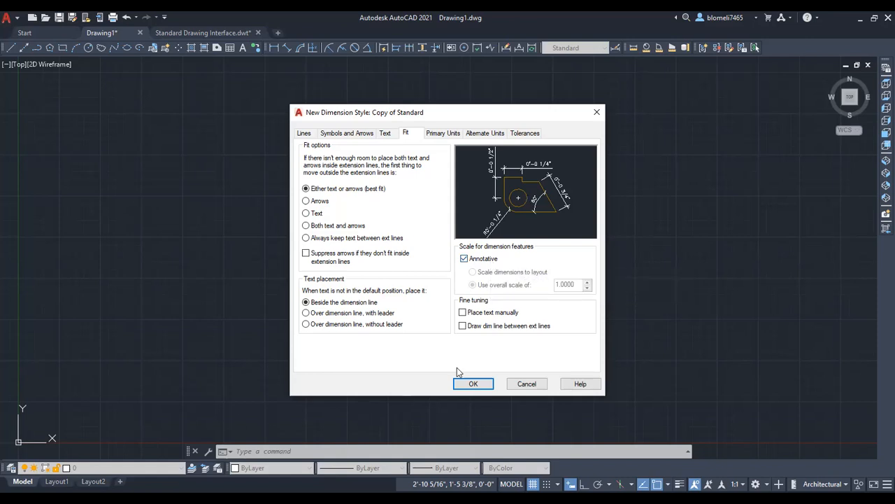
- Confirm the new dimension style's settings, rename it from Copy of Standard to Standard Prefered and make it current
{"action": "left_click", "coordinate": [458, 387]}
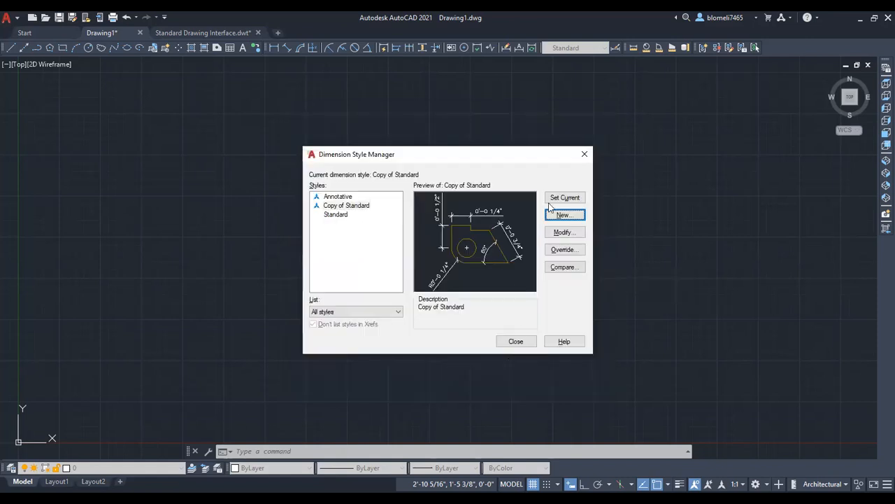
{"action": "left_click", "coordinate": [346, 206]}
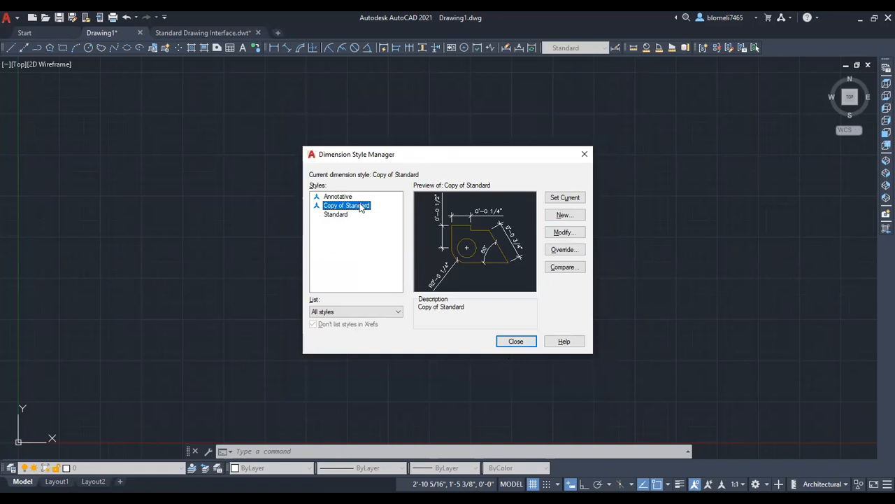
{"action": "right_click", "coordinate": [358, 209]}
{"action": "left_click", "coordinate": [387, 225]}
{"action": "type", "text": "Standard Prefered"}
{"action": "key", "text": "Return"}
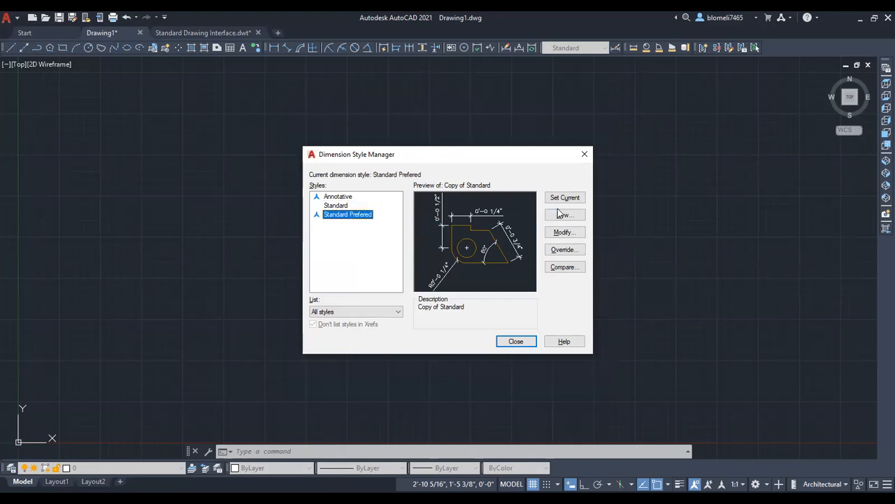
{"action": "left_click", "coordinate": [575, 200]}
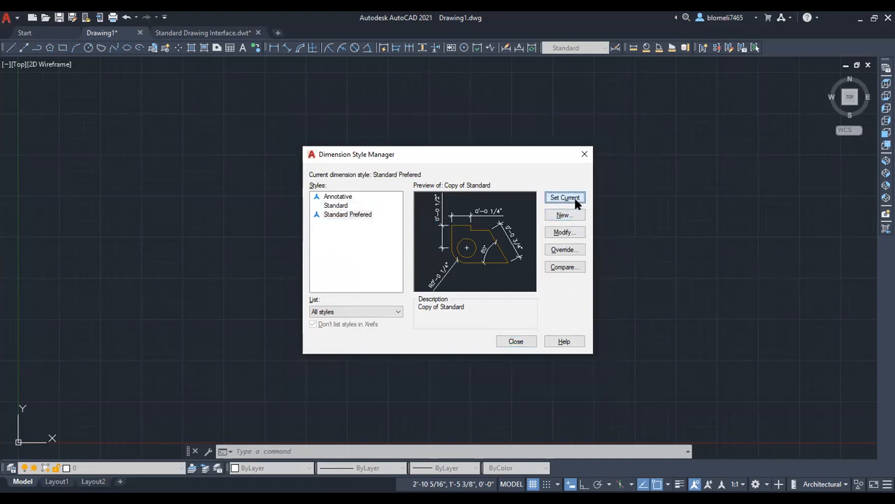
{"action": "left_click", "coordinate": [515, 342]}
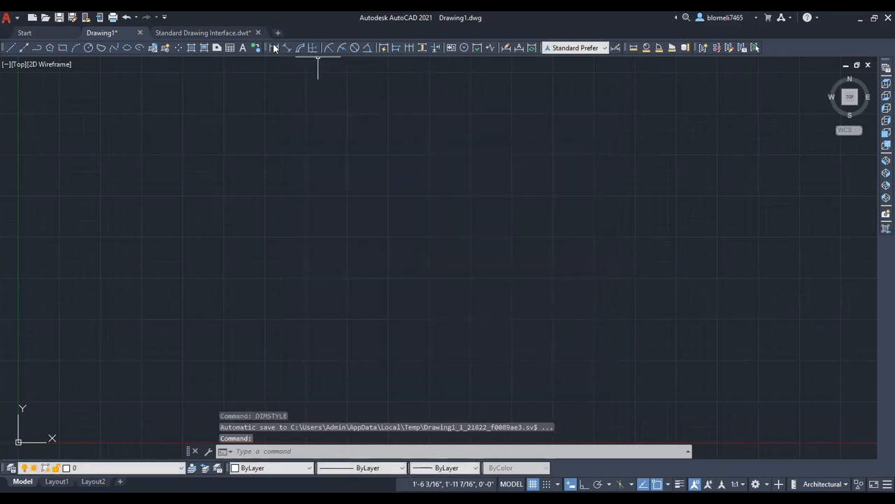
- Draw a horizontal 10' test line near the origin with Ortho mode turned on
{"action": "left_click", "coordinate": [12, 48]}
{"action": "left_click", "coordinate": [183, 213]}
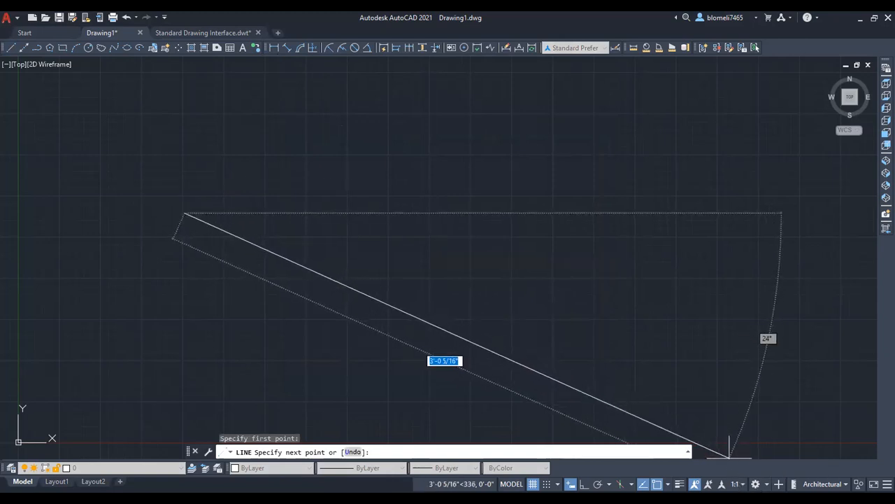
{"action": "key", "text": "F8"}
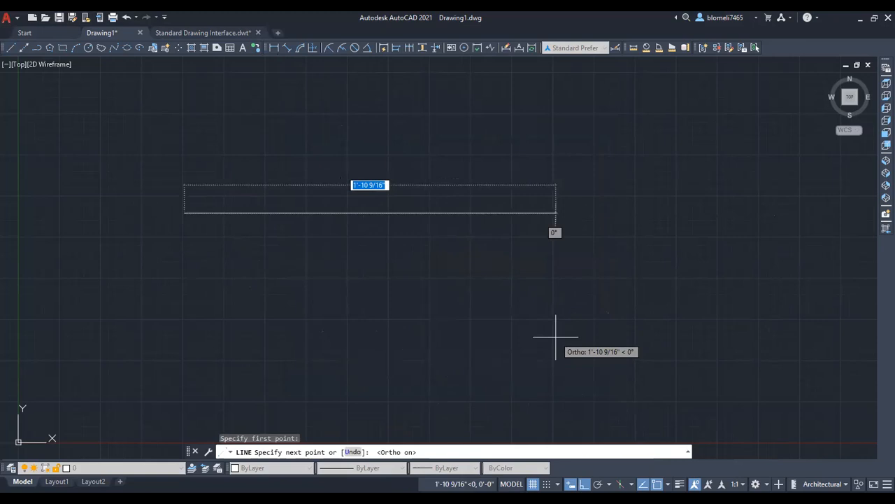
{"action": "type", "text": "10'"}
{"action": "key", "text": "Return"}
{"action": "scroll", "coordinate": [532, 406], "scroll_direction": "down", "scroll_amount": 5}
{"action": "middle_click_drag", "start_coordinate": [598, 338], "coordinate": [426, 340]}
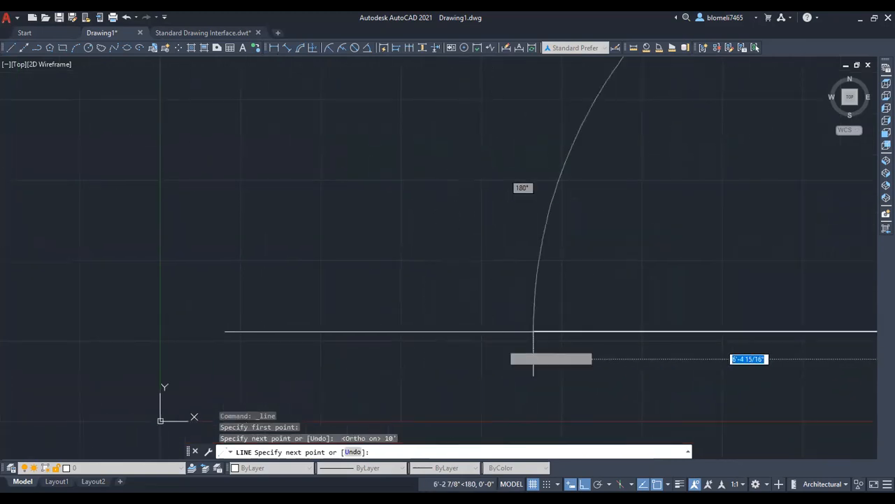
{"action": "key", "text": "Escape"}
{"action": "scroll", "coordinate": [570, 343], "scroll_direction": "down", "scroll_amount": 10}
{"action": "scroll", "coordinate": [539, 344], "scroll_direction": "up", "scroll_amount": 5}
{"action": "scroll", "coordinate": [440, 310], "scroll_direction": "up", "scroll_amount": 4}
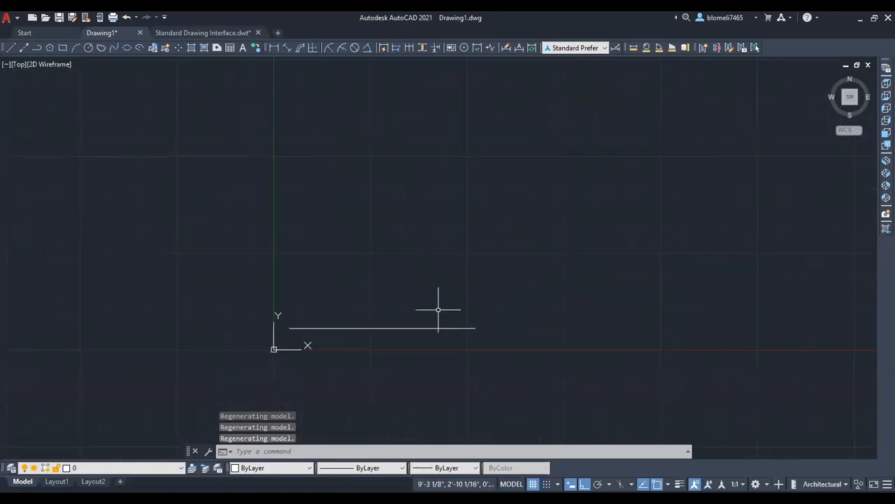
- Start a linear dimension and set the annotation scale to 1/4" = 1'-0"
{"action": "left_click", "coordinate": [273, 49]}
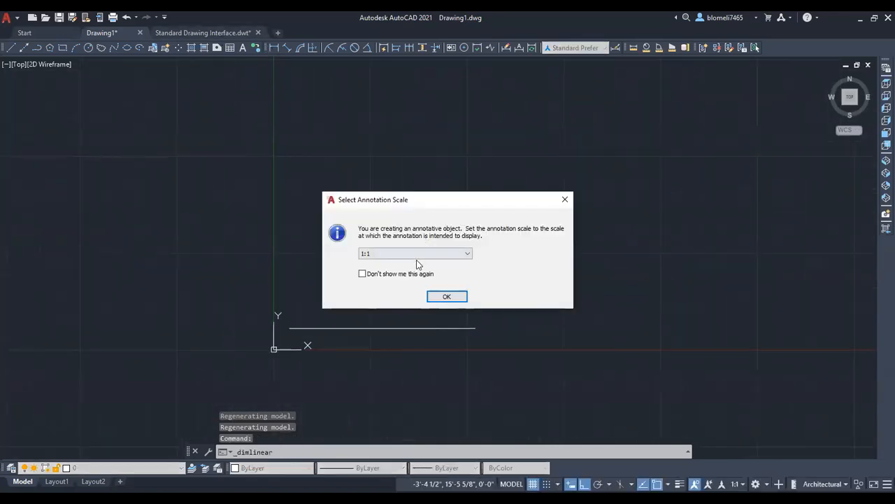
{"action": "left_click", "coordinate": [445, 255]}
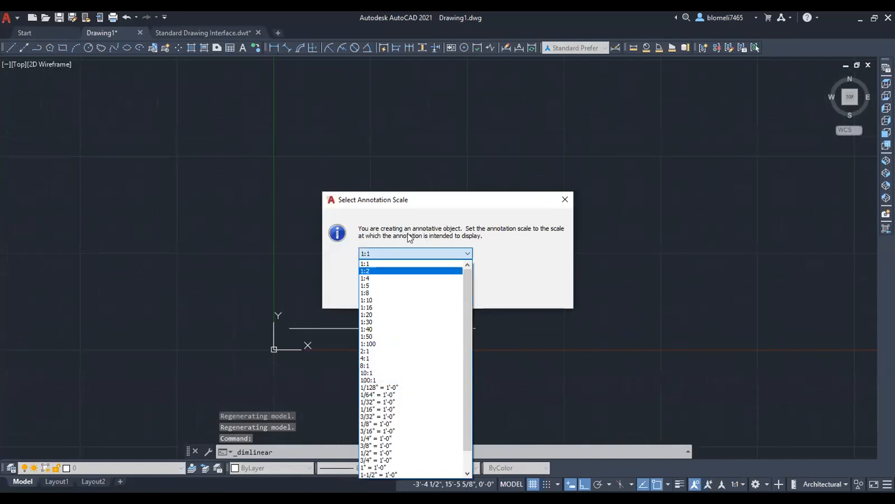
{"action": "left_click", "coordinate": [419, 206]}
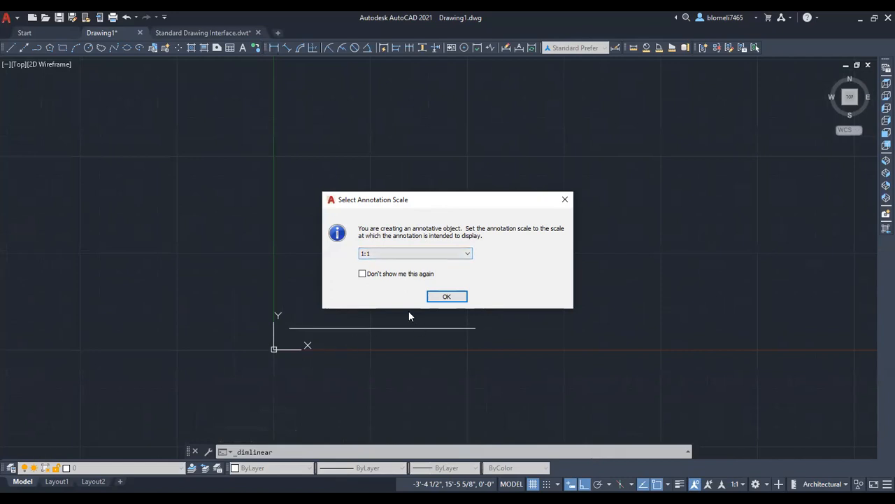
{"action": "left_click", "coordinate": [417, 252]}
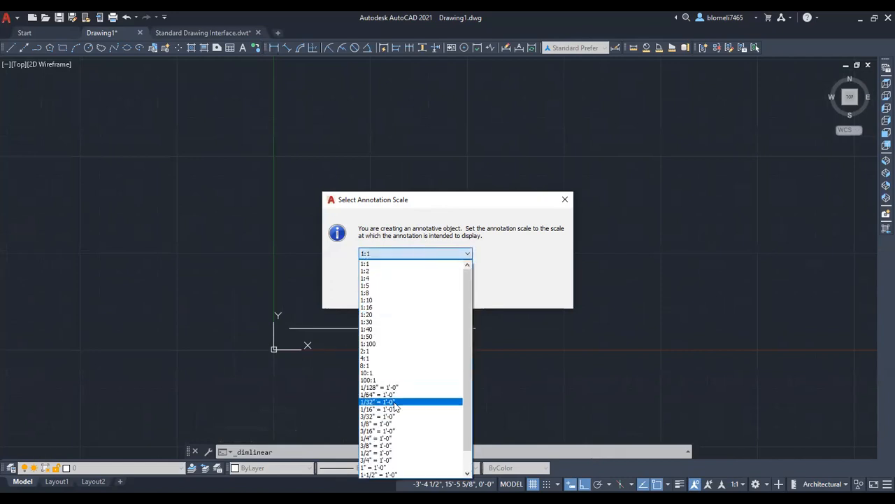
{"action": "left_click", "coordinate": [382, 439]}
{"action": "left_click", "coordinate": [442, 297]}
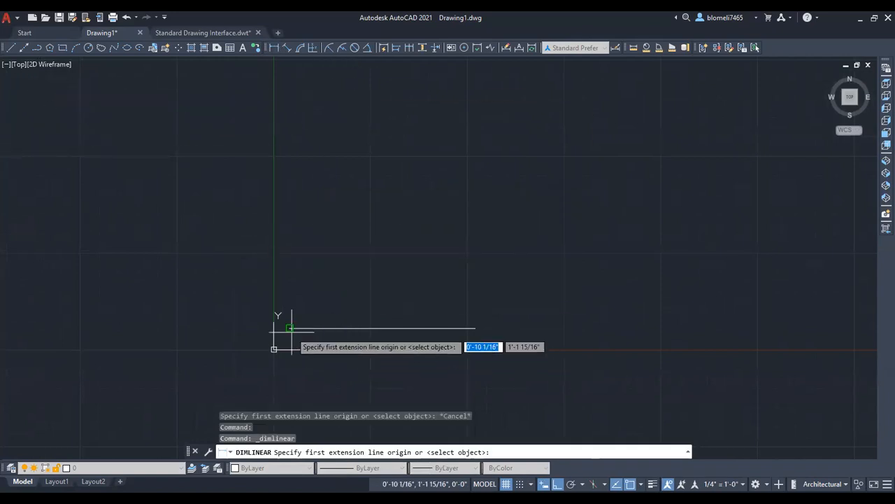
- Dimension the test line from endpoint to endpoint, placing the dimension line above it
{"action": "left_click", "coordinate": [290, 328]}
{"action": "left_click", "coordinate": [476, 327]}
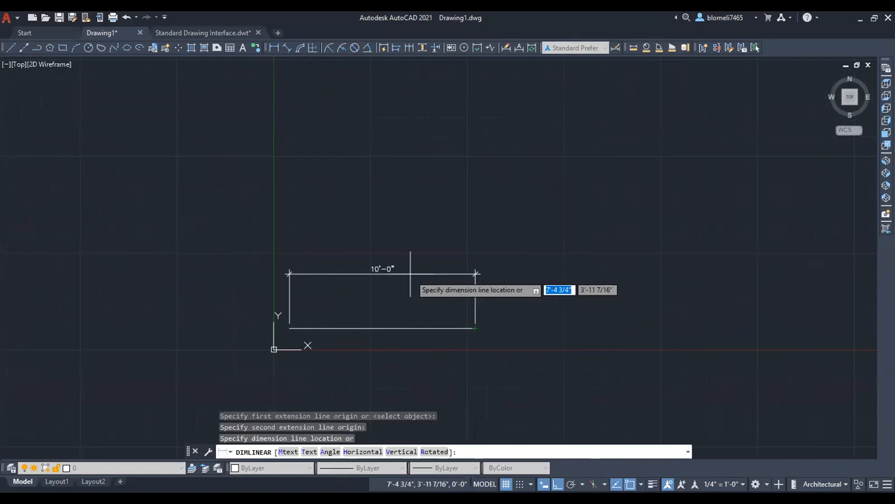
{"action": "left_click", "coordinate": [412, 259]}
{"action": "scroll", "coordinate": [388, 272], "scroll_direction": "up", "scroll_amount": 3}
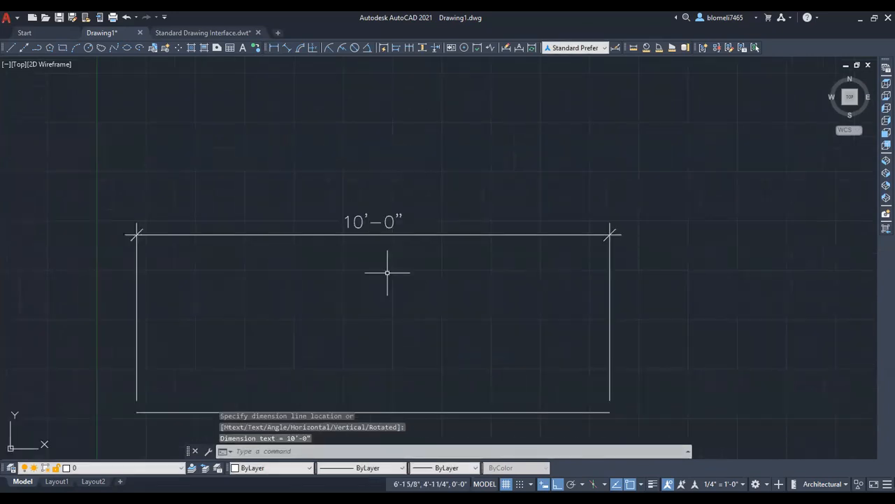
{"action": "middle_click_drag", "start_coordinate": [428, 298], "coordinate": [432, 276]}
- Delete the test line together with its linear dimension
{"action": "right_click", "coordinate": [431, 276]}
{"action": "left_click", "coordinate": [352, 252]}
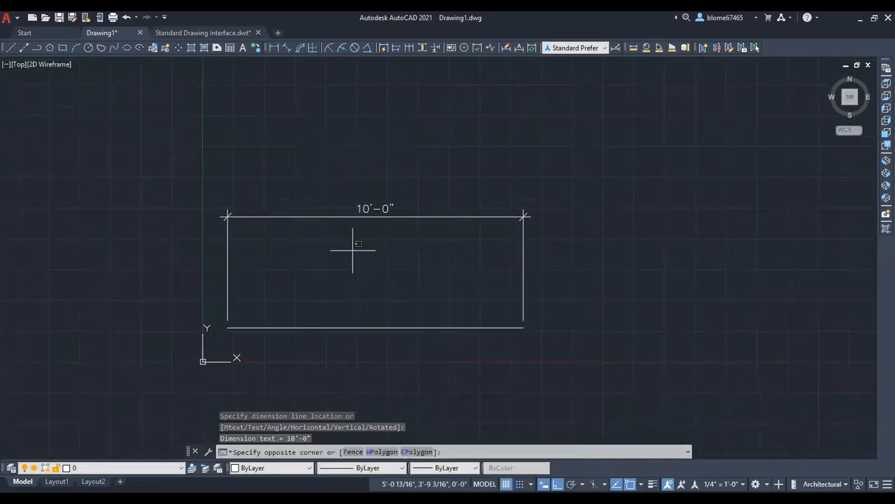
{"action": "key", "text": "Escape"}
{"action": "left_click_drag", "start_coordinate": [547, 403], "coordinate": [274, 182]}
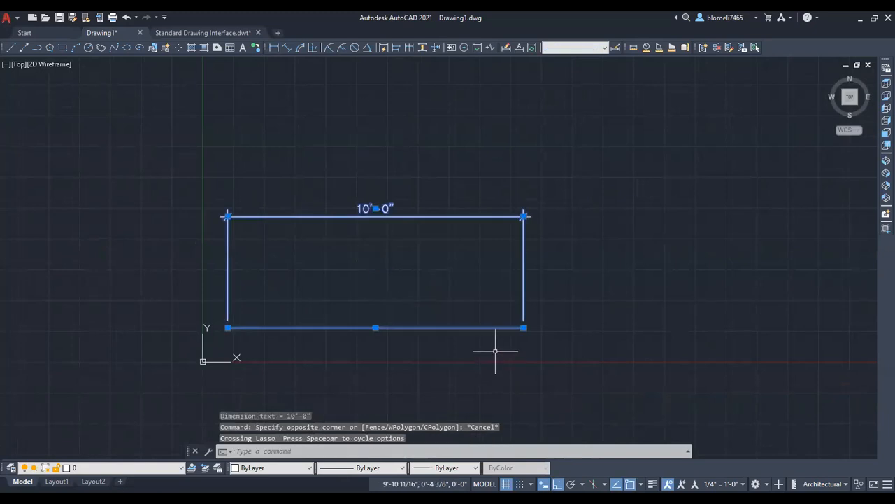
{"action": "key", "text": "Delete"}
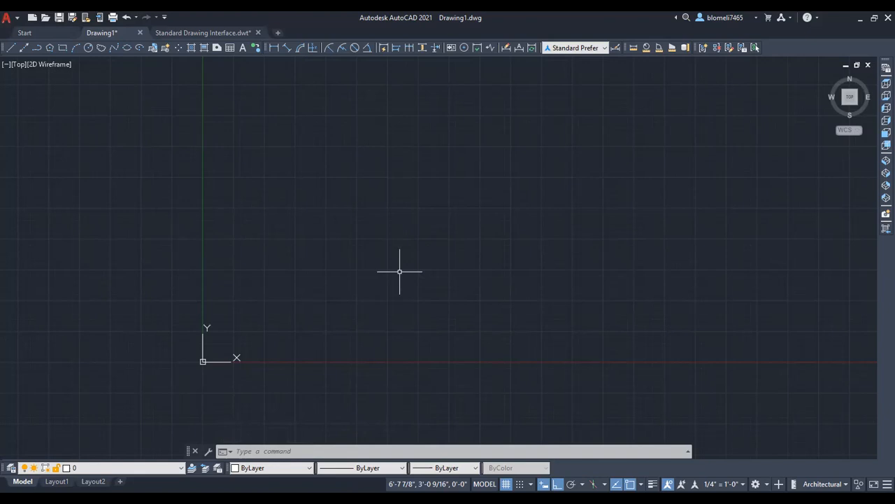
- Create a new text style named Standard Prefered based on the Standard text style
{"action": "type", "text": "st"}
{"action": "key", "text": "Return"}
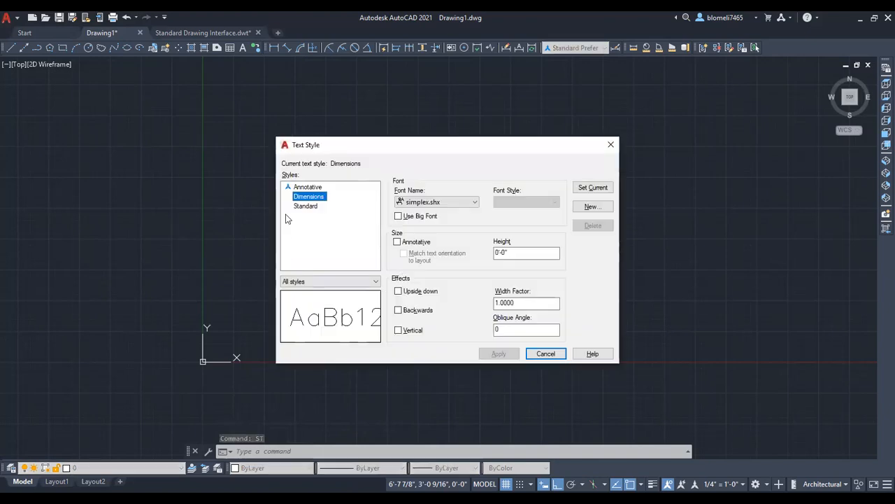
{"action": "left_click", "coordinate": [309, 207]}
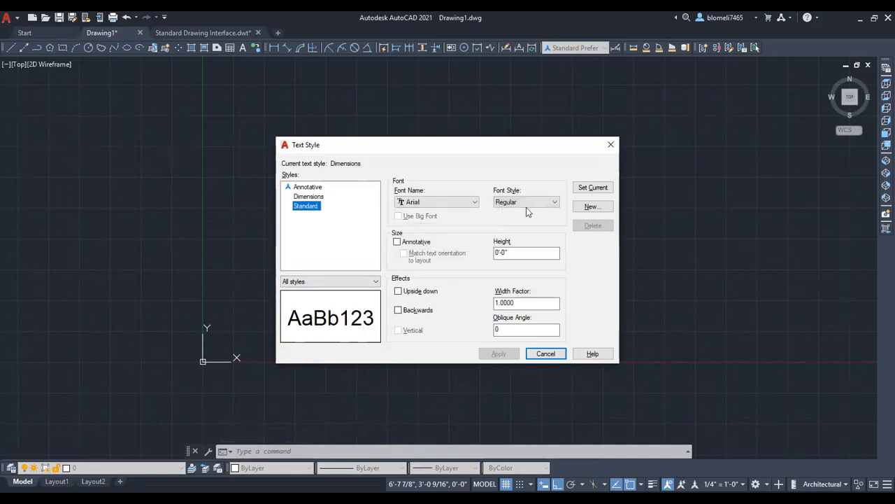
{"action": "left_click", "coordinate": [605, 207]}
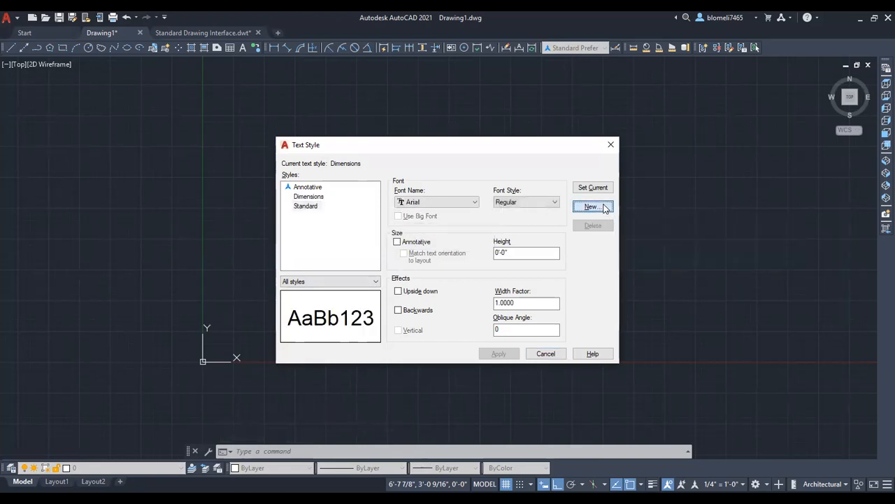
{"action": "key", "text": "BackSpace"}
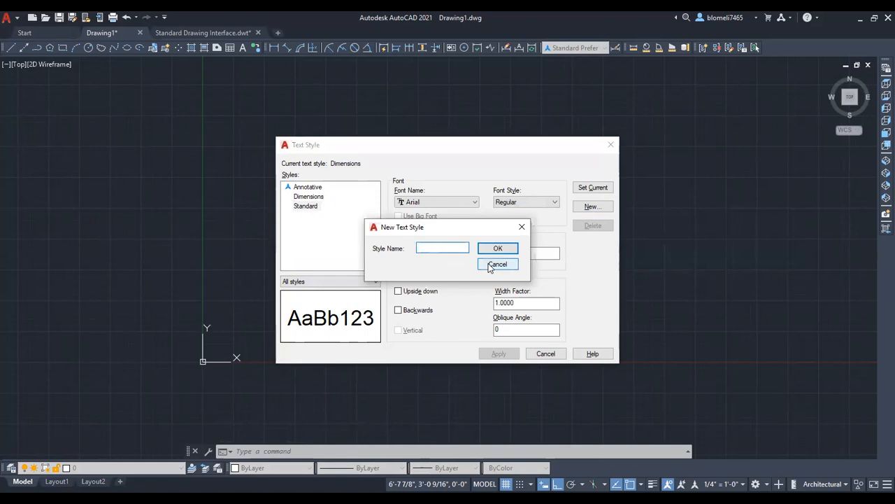
{"action": "type", "text": "Star"}
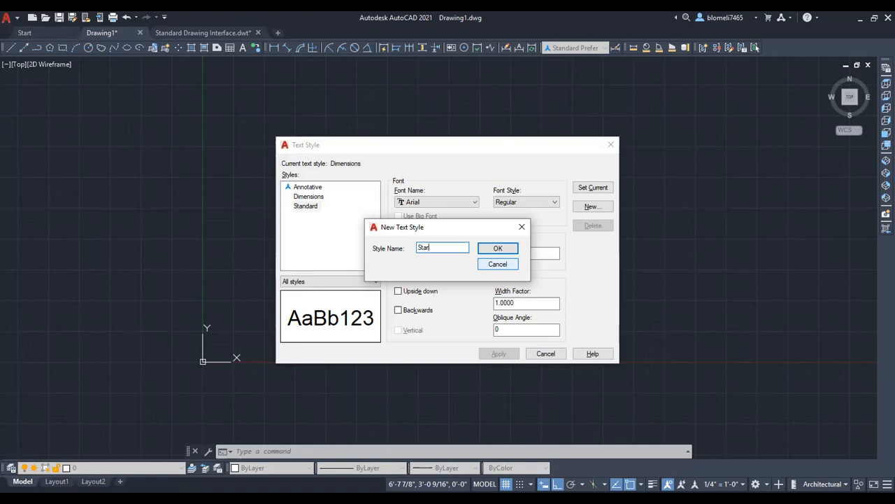
{"action": "key", "text": "BackSpace"}
{"action": "type", "text": "ndard Prefered"}
{"action": "left_click", "coordinate": [500, 248]}
{"action": "left_click", "coordinate": [337, 217]}
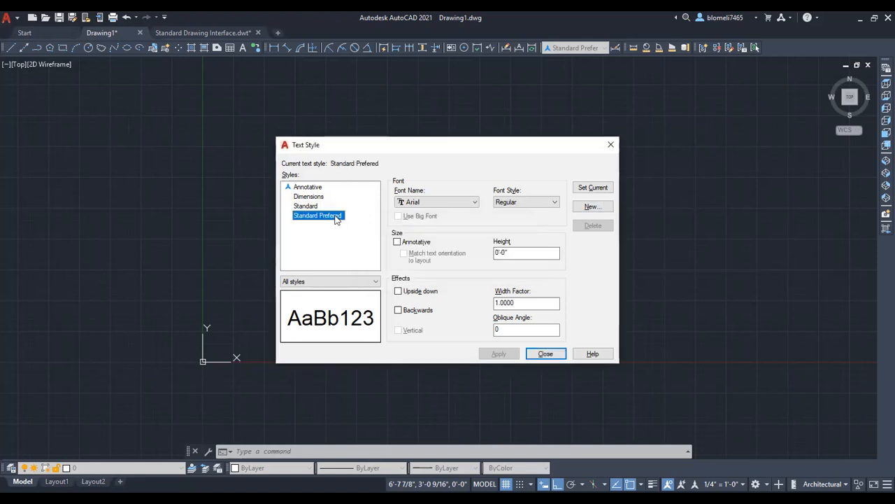
- Set the Standard Prefered text style's font to CityBlueprint, make it annotative and apply the changes
{"action": "left_click", "coordinate": [419, 203]}
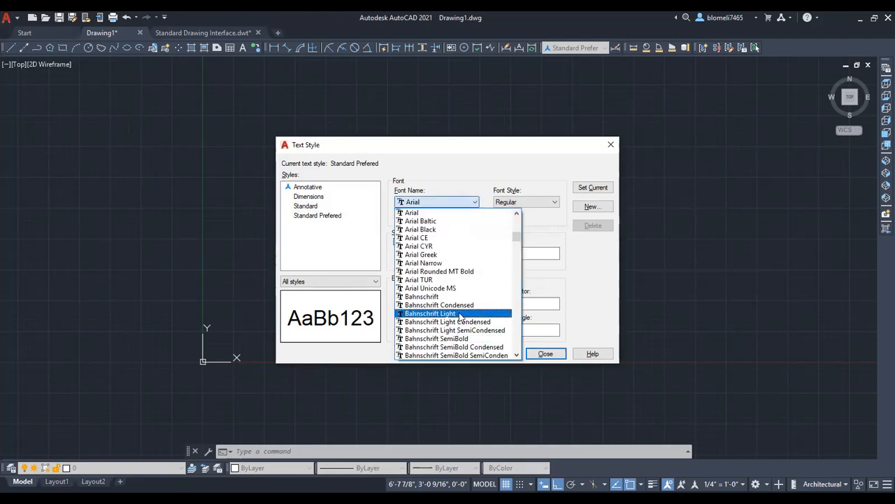
{"action": "scroll", "coordinate": [459, 316], "scroll_direction": "down", "scroll_amount": 10}
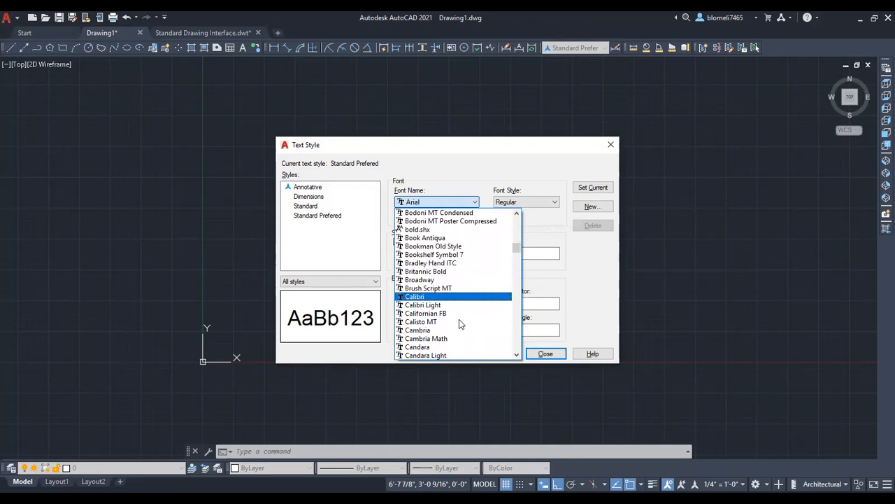
{"action": "scroll", "coordinate": [459, 319], "scroll_direction": "down", "scroll_amount": 1}
{"action": "scroll", "coordinate": [459, 322], "scroll_direction": "down", "scroll_amount": 4}
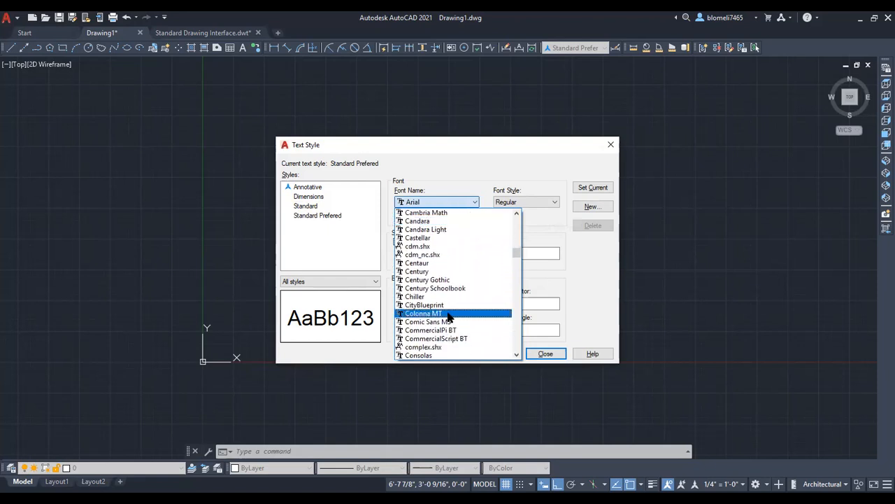
{"action": "left_click", "coordinate": [430, 305]}
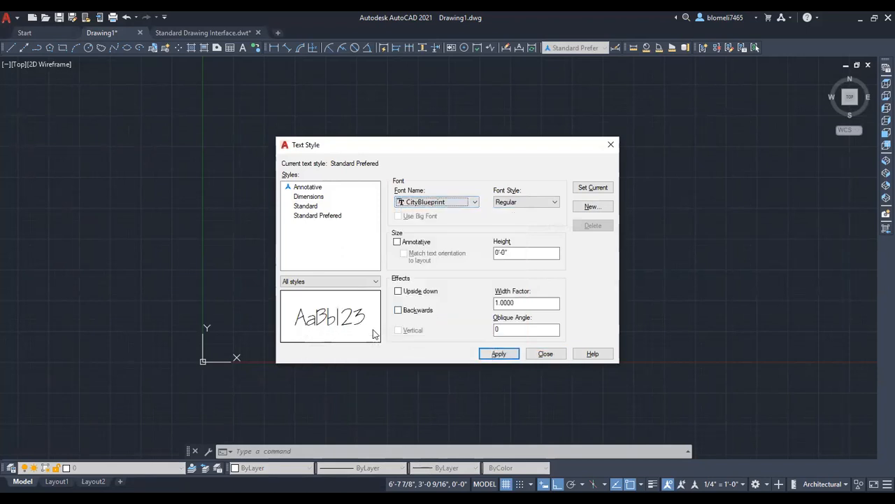
{"action": "left_click", "coordinate": [398, 243]}
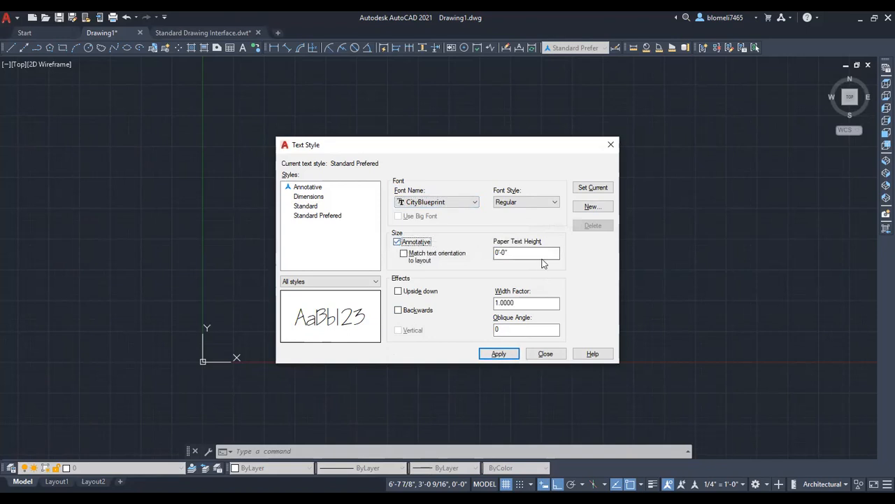
{"action": "left_click", "coordinate": [496, 326]}
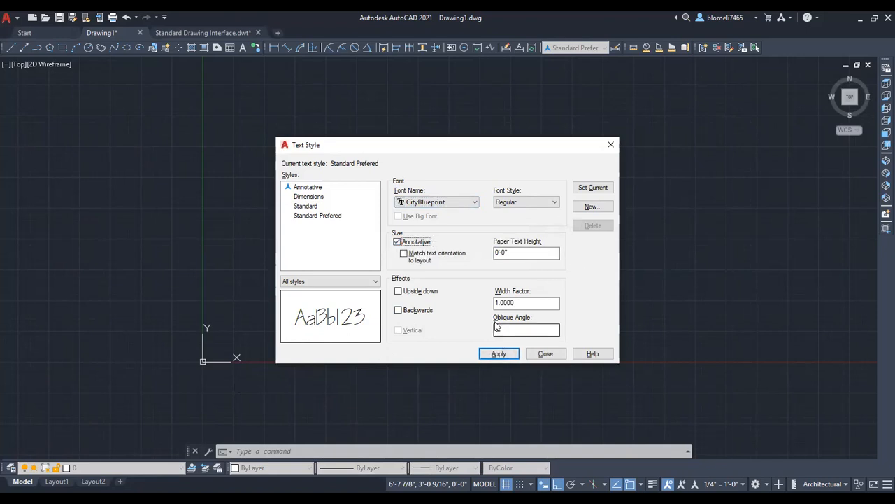
{"action": "left_click", "coordinate": [511, 252]}
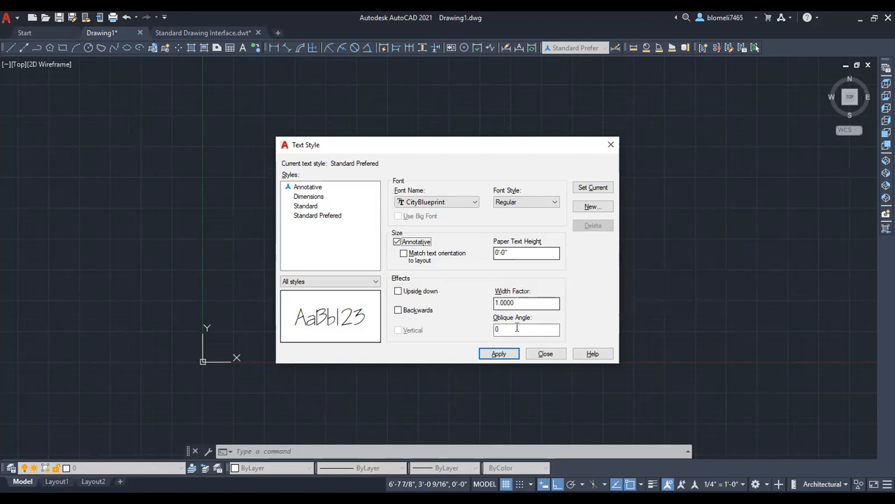
{"action": "left_click", "coordinate": [499, 354]}
- Make the Standard Prefered text style current and close the text style settings
{"action": "left_click", "coordinate": [317, 217]}
{"action": "left_click", "coordinate": [318, 217]}
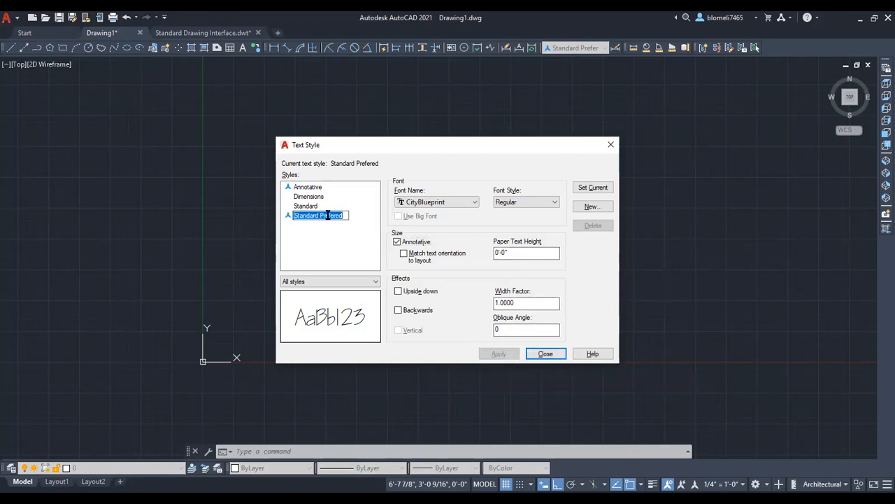
{"action": "left_click", "coordinate": [596, 188]}
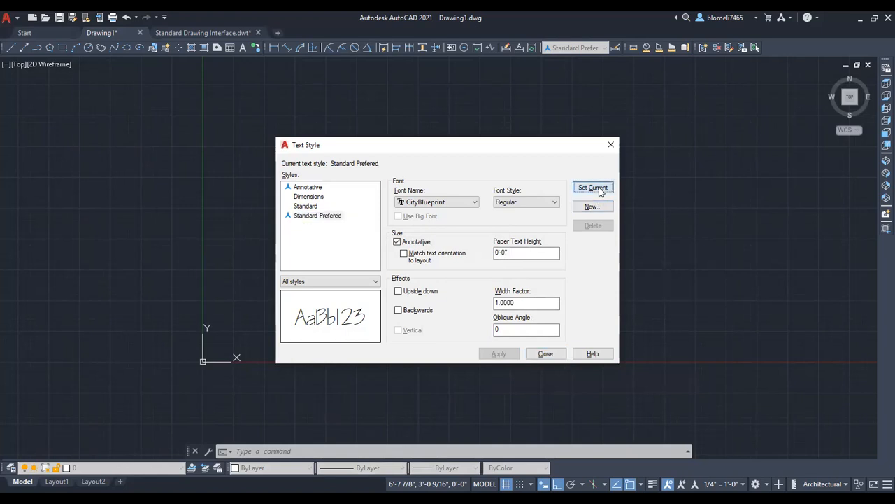
{"action": "left_click", "coordinate": [546, 353]}
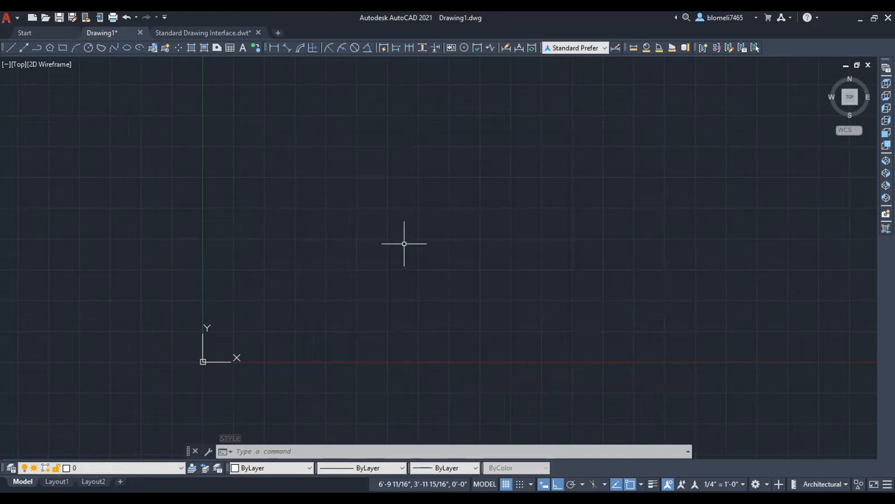
- Place the single-line text "Bathroom" just above and beyond the origin with a 1/4" paper height and the default rotation
{"action": "type", "text": "DT"}
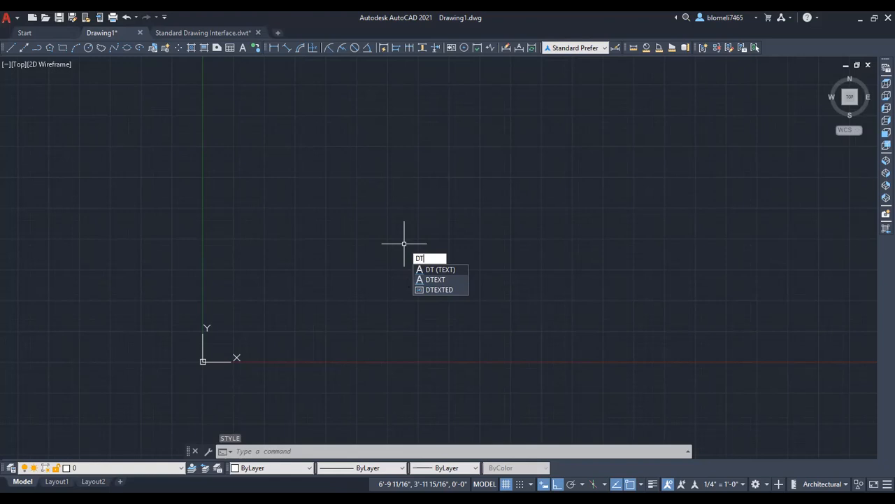
{"action": "key", "text": "Return"}
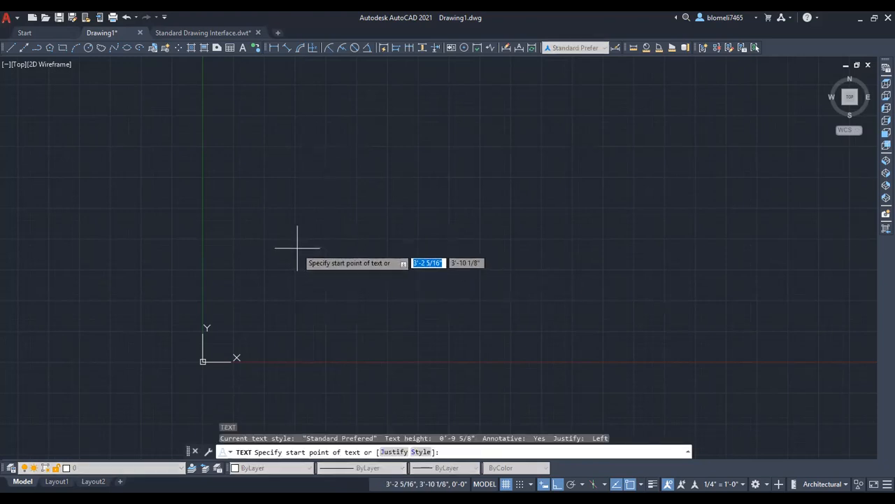
{"action": "left_click", "coordinate": [297, 247]}
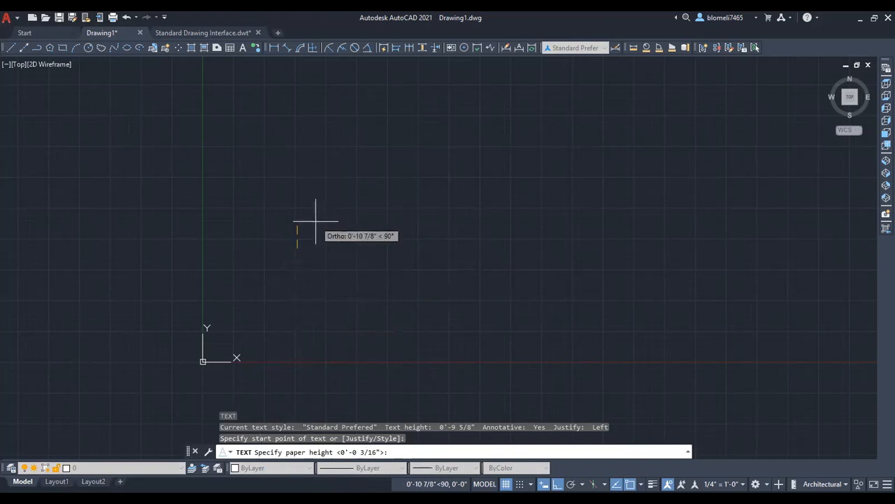
{"action": "type", "text": "1/4\""}
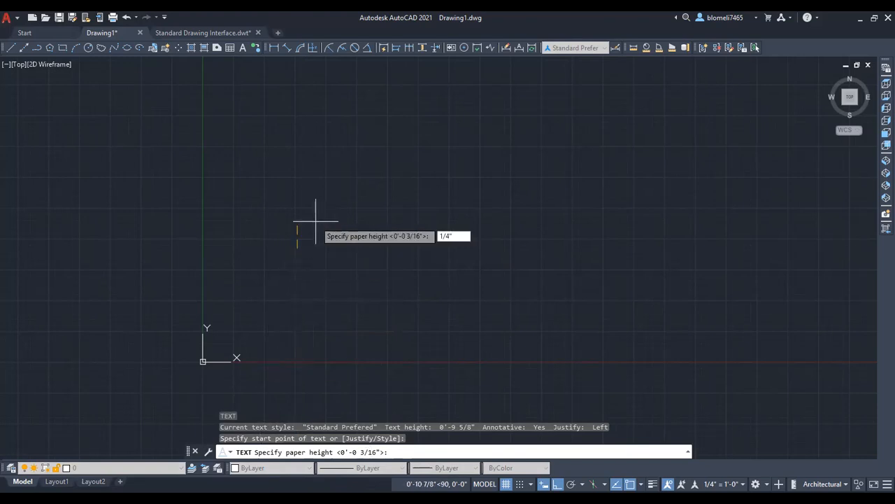
{"action": "key", "text": "Return"}
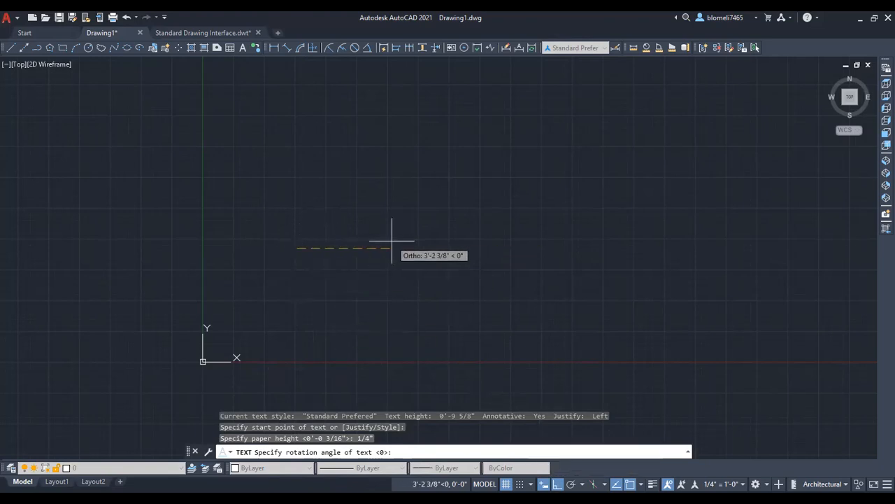
{"action": "key", "text": "Return"}
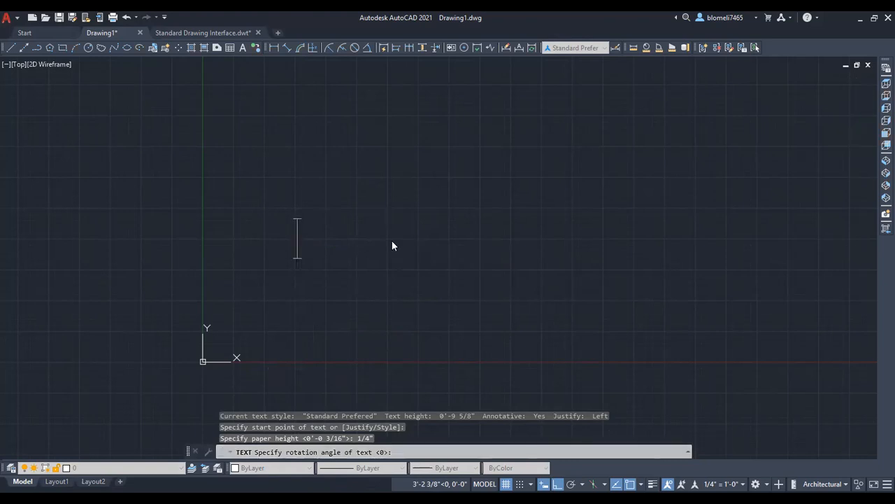
{"action": "type", "text": "Bathroom"}
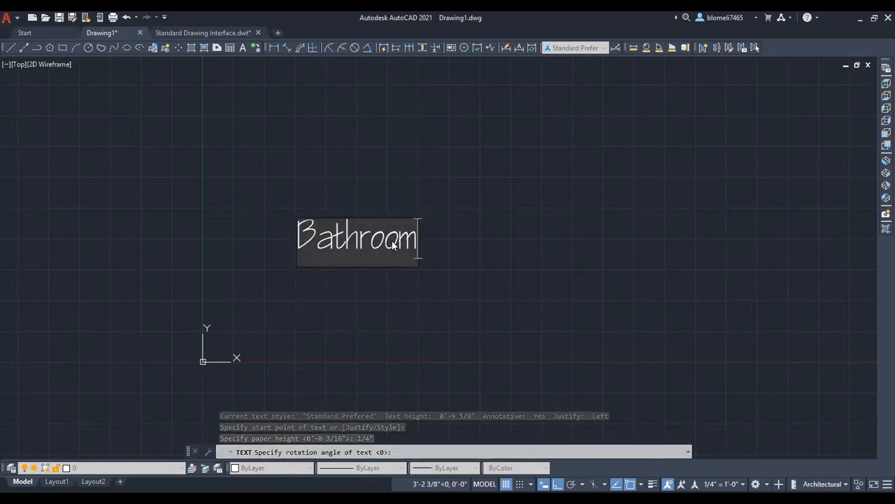
{"action": "key", "text": "Return"}
{"action": "key", "text": "Return"}
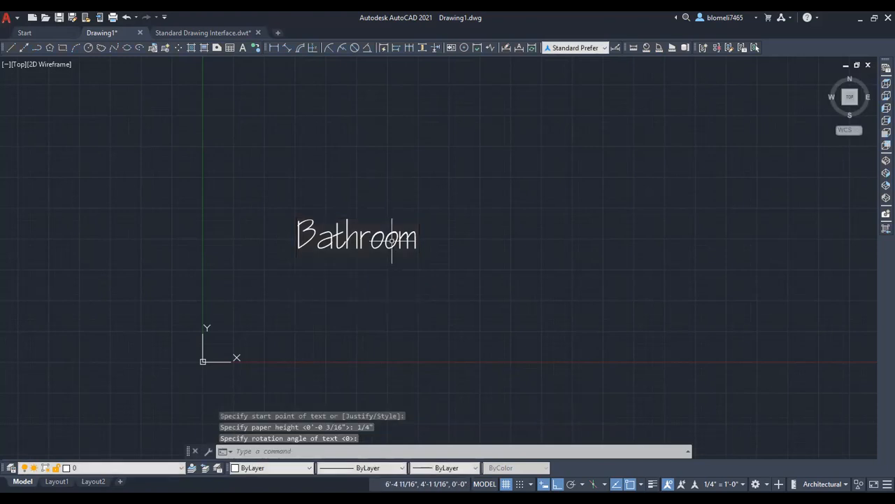
- Delete the Bathroom test text from the drawing
{"action": "scroll", "coordinate": [474, 265], "scroll_direction": "down", "scroll_amount": 3}
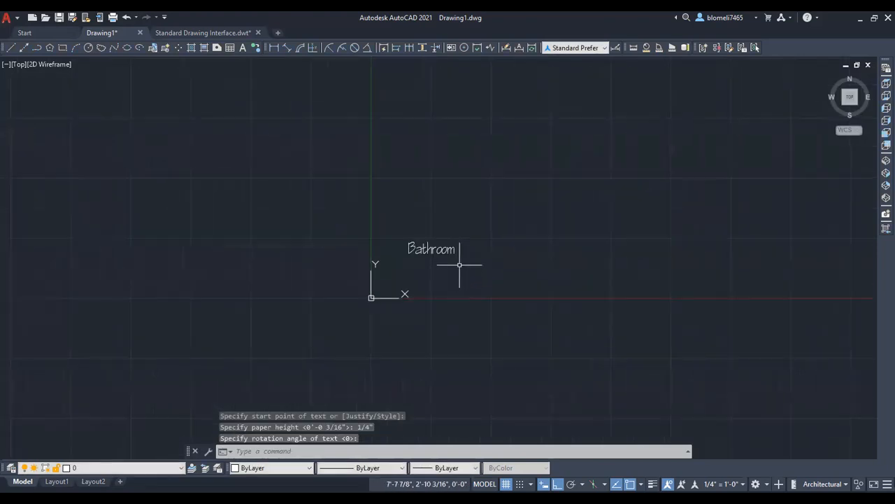
{"action": "left_click_drag", "start_coordinate": [461, 262], "coordinate": [411, 227]}
{"action": "scroll", "coordinate": [538, 316], "scroll_direction": "down", "scroll_amount": 3}
{"action": "left_click", "coordinate": [530, 307]}
{"action": "left_click", "coordinate": [517, 305]}
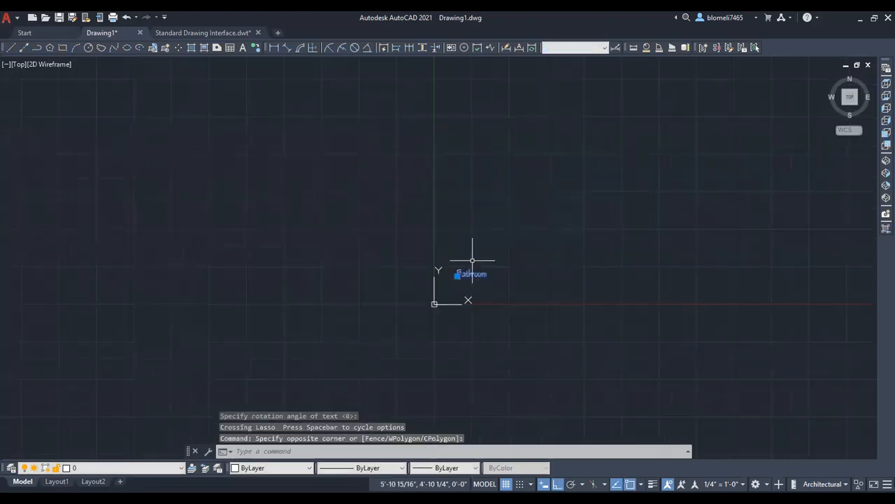
{"action": "scroll", "coordinate": [494, 292], "scroll_direction": "up", "scroll_amount": 4}
{"action": "key", "text": "Delete"}
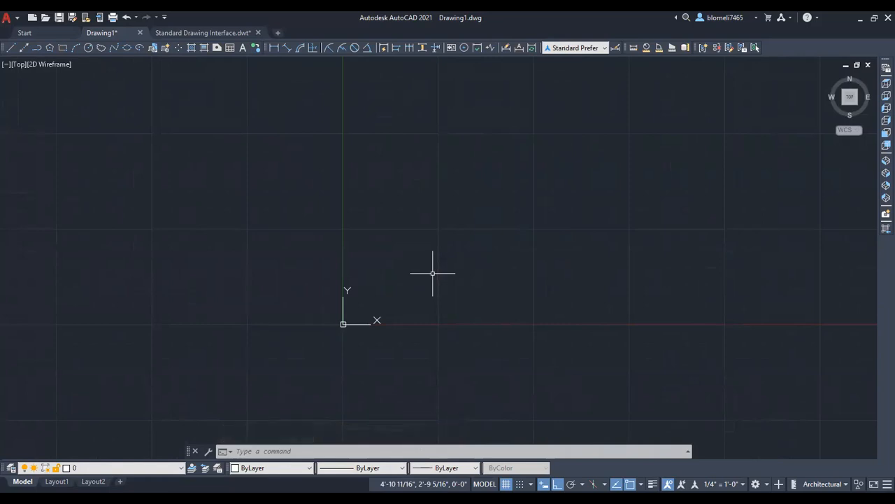
- Switch to the Standard Drawing Interface.dwt drawing and make a-glaz the current layer
{"action": "left_click", "coordinate": [210, 33]}
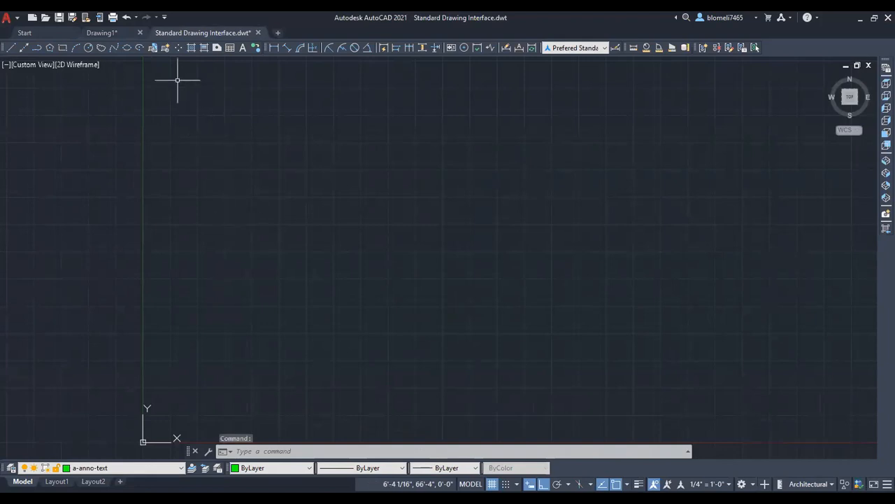
{"action": "left_click", "coordinate": [117, 468]}
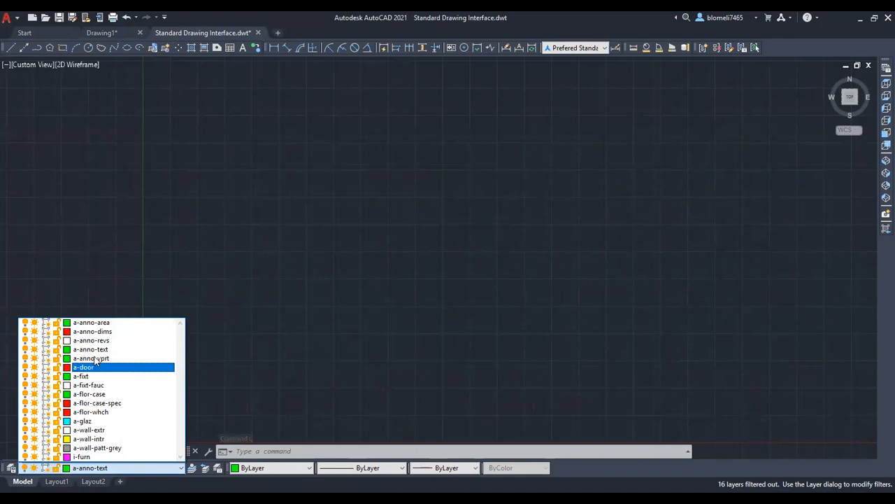
{"action": "left_click", "coordinate": [85, 422]}
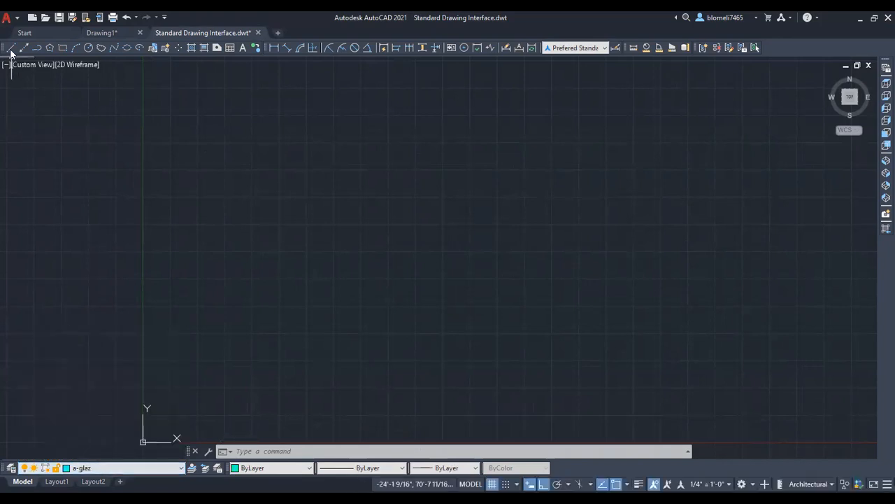
- Draw a horizontal test line on the a-glaz layer near the middle of the drawing area
{"action": "left_click", "coordinate": [11, 48]}
{"action": "left_click", "coordinate": [262, 260]}
{"action": "left_click", "coordinate": [468, 260]}
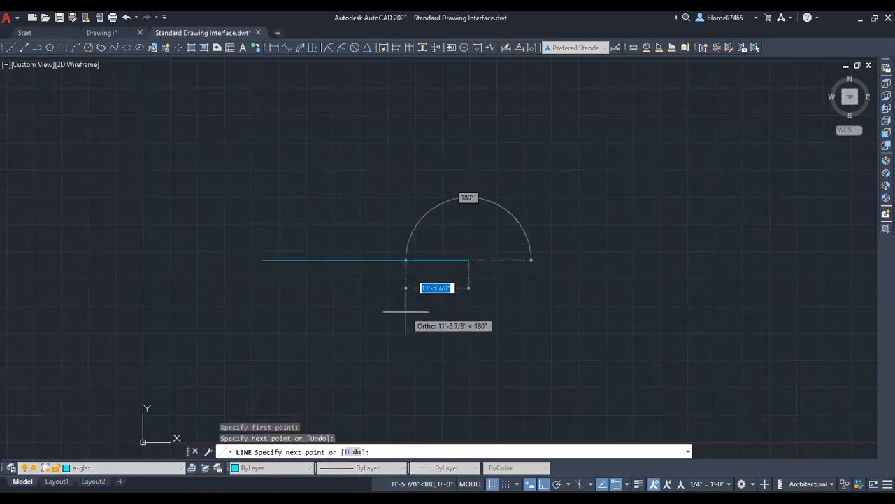
{"action": "key", "text": "Return"}
- Make a-wall-intr the current layer and draw a second horizontal line above the cyan one
{"action": "left_click", "coordinate": [123, 467]}
{"action": "left_click", "coordinate": [105, 435]}
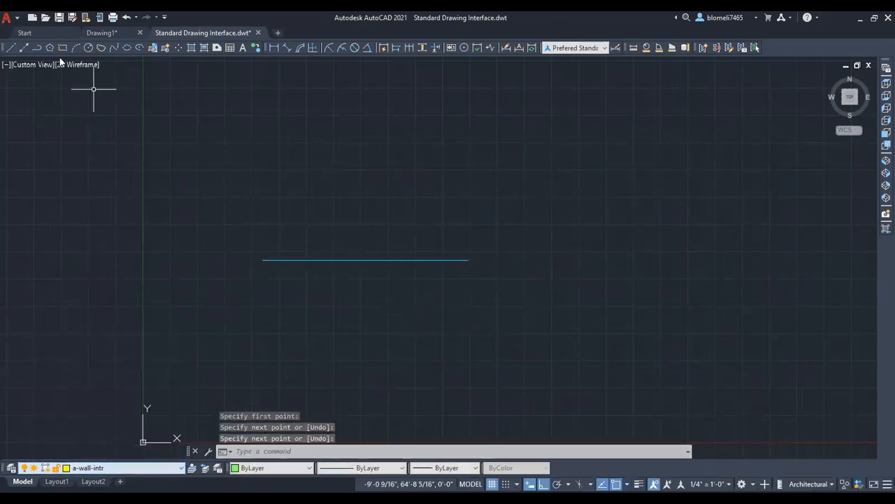
{"action": "left_click", "coordinate": [10, 47]}
{"action": "left_click", "coordinate": [275, 216]}
{"action": "left_click", "coordinate": [473, 216]}
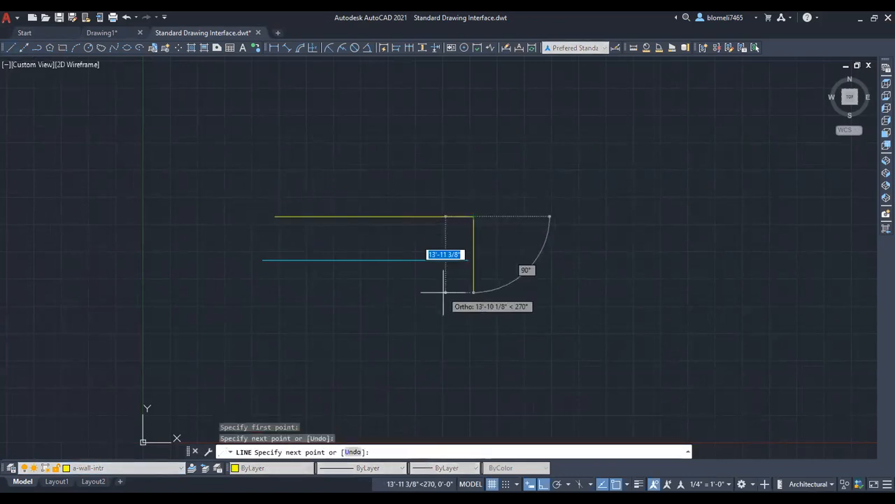
{"action": "key", "text": "Return"}
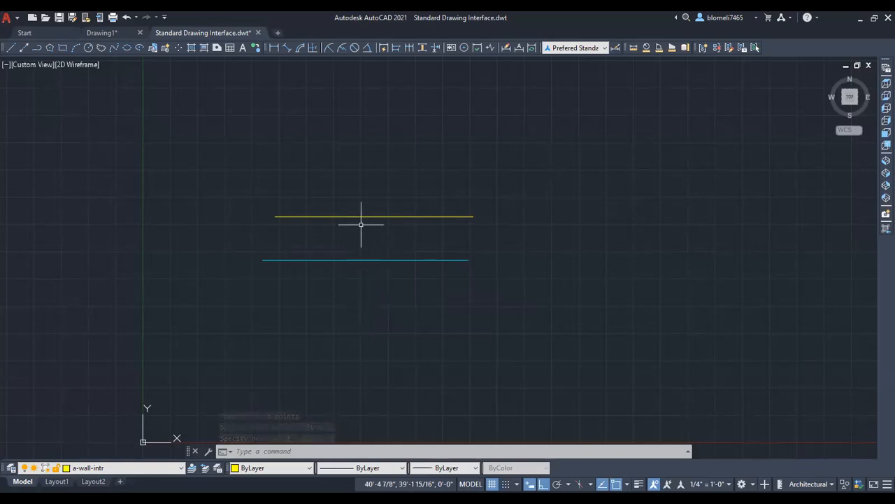
- Delete both horizontal test lines together
{"action": "left_click", "coordinate": [451, 322]}
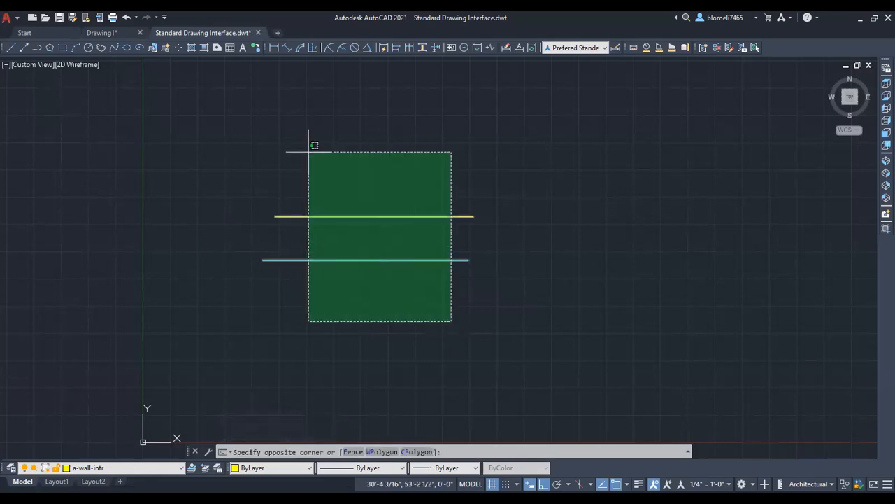
{"action": "left_click", "coordinate": [322, 166]}
{"action": "key", "text": "Delete"}
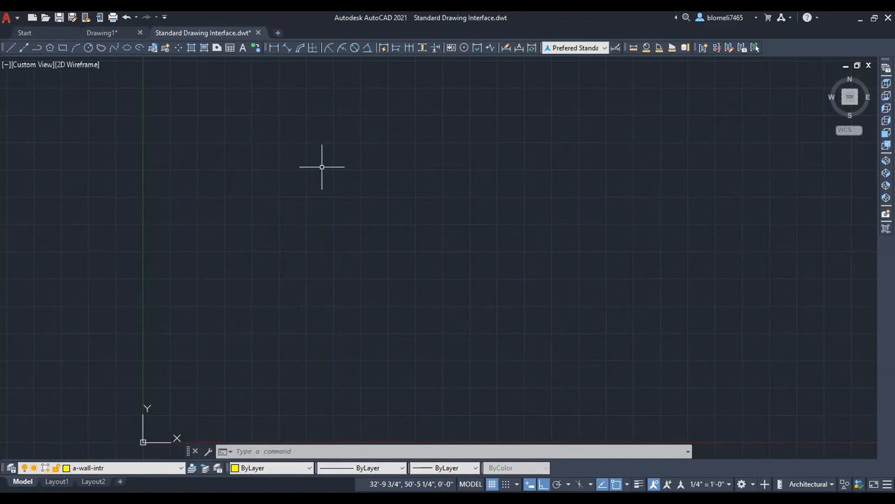
- Run R14PENWIZARD and choose to create the color-dependent plot style table from scratch, continuing to the file name page
{"action": "type", "text": "R14"}
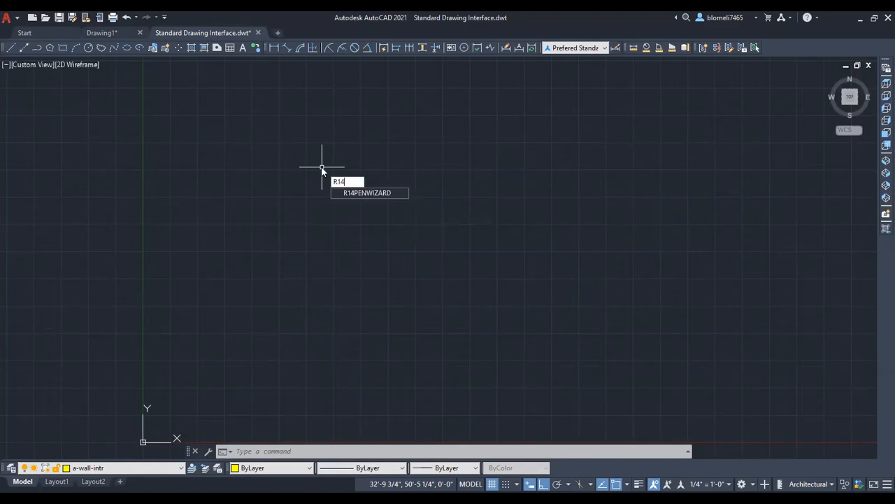
{"action": "type", "text": "PENWIZARD"}
{"action": "key", "text": "Return"}
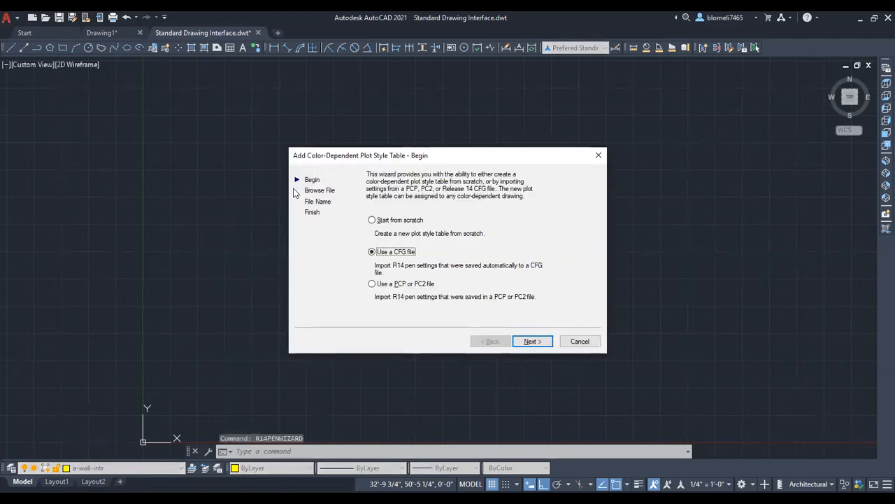
{"action": "left_click_drag", "start_coordinate": [352, 160], "coordinate": [332, 146]}
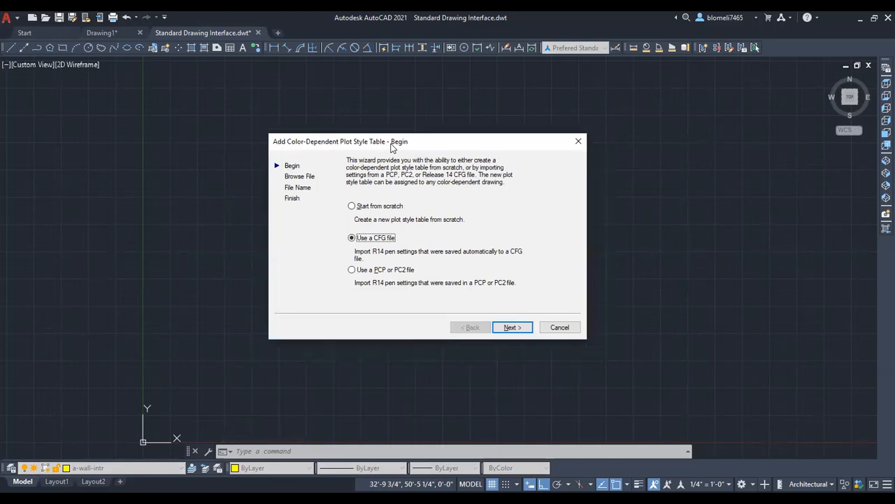
{"action": "left_click", "coordinate": [352, 206]}
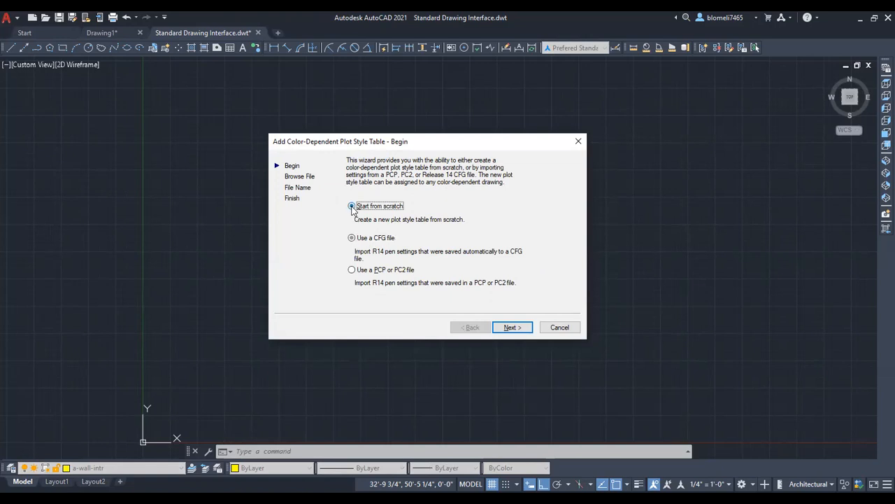
{"action": "left_click", "coordinate": [512, 328]}
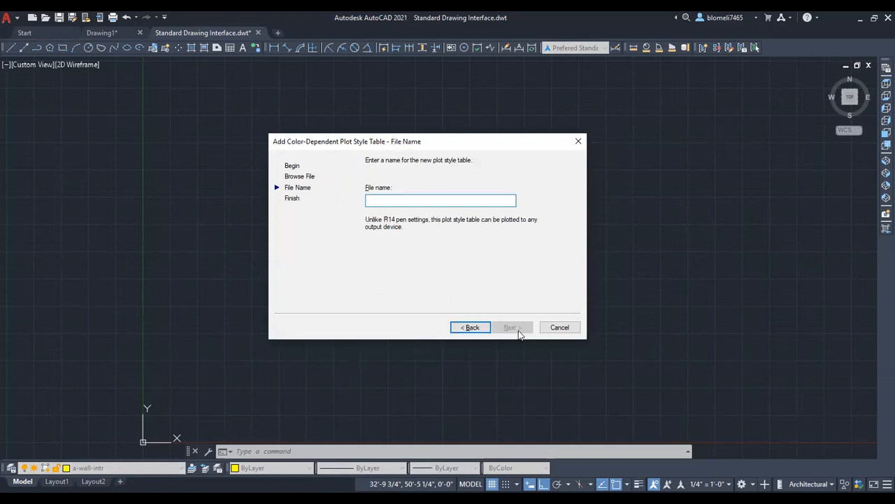
- Name the new plot style table "Color to BW" and continue to the wizard's finish page
{"action": "type", "text": "Color to Black"}
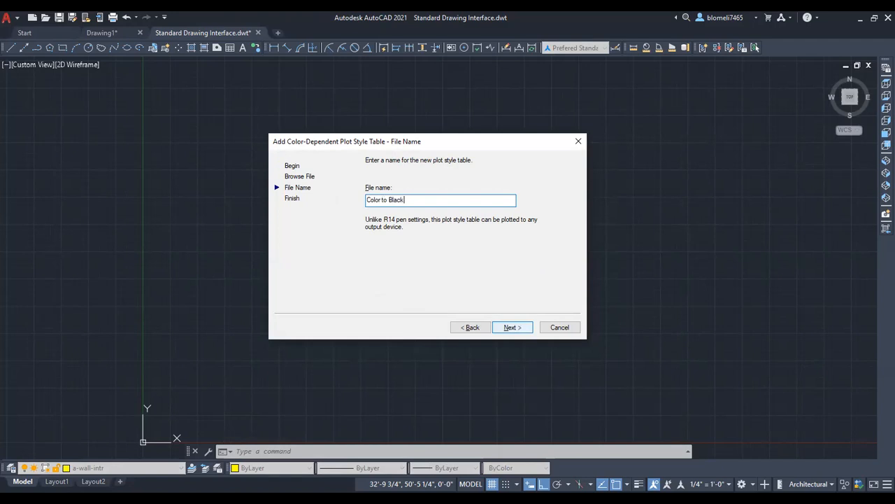
{"action": "left_click", "coordinate": [515, 328]}
{"action": "left_click", "coordinate": [467, 298]}
{"action": "type", "text": "Color"}
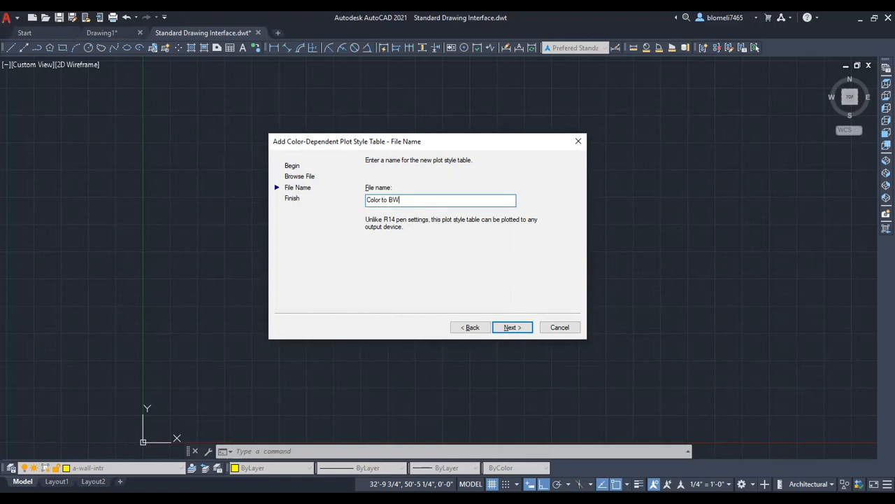
{"action": "left_click", "coordinate": [511, 328]}
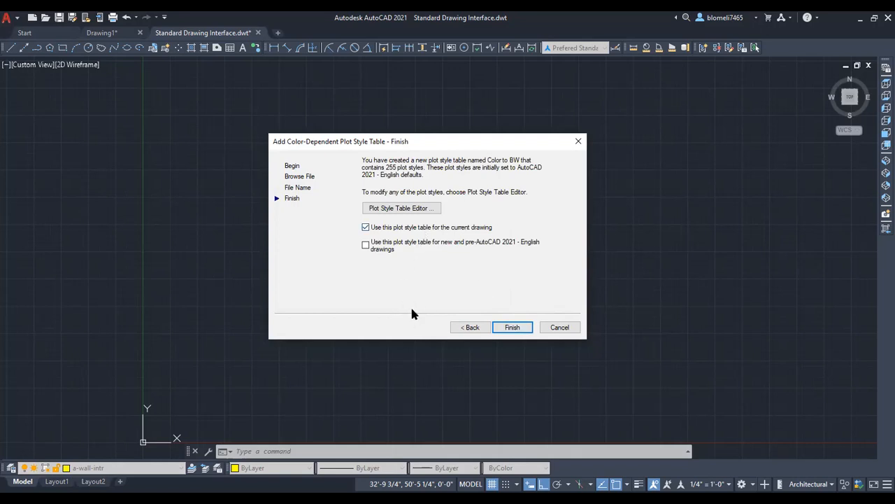
- In the Plot Style Table Editor, set plot styles Color 1 through Color 7 to plot in Black and save the table
{"action": "left_click", "coordinate": [428, 215]}
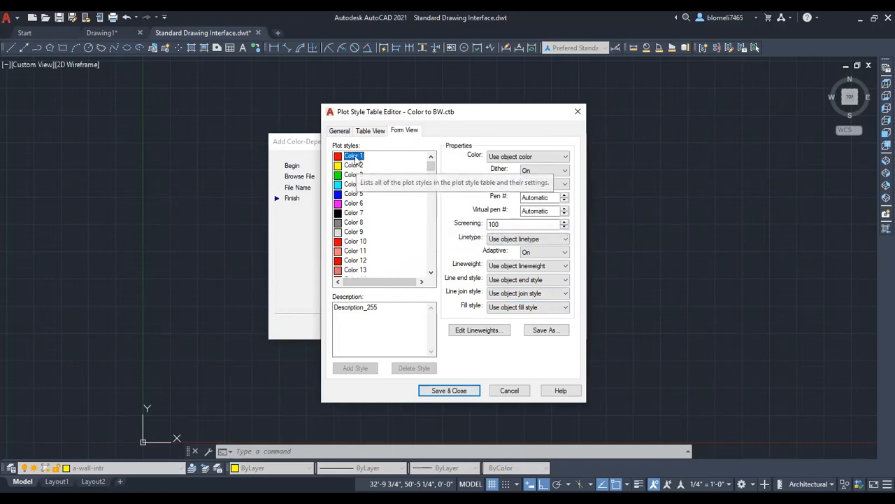
{"action": "left_click", "coordinate": [357, 214], "text": "shift"}
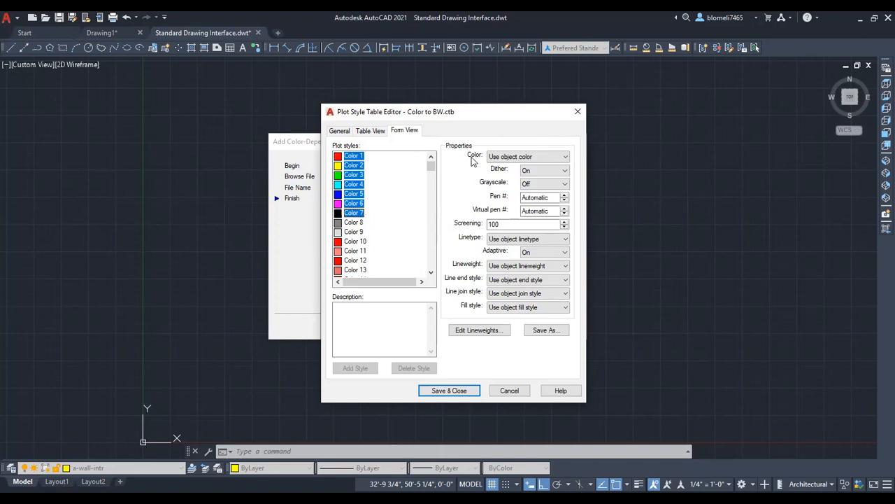
{"action": "left_click", "coordinate": [508, 160]}
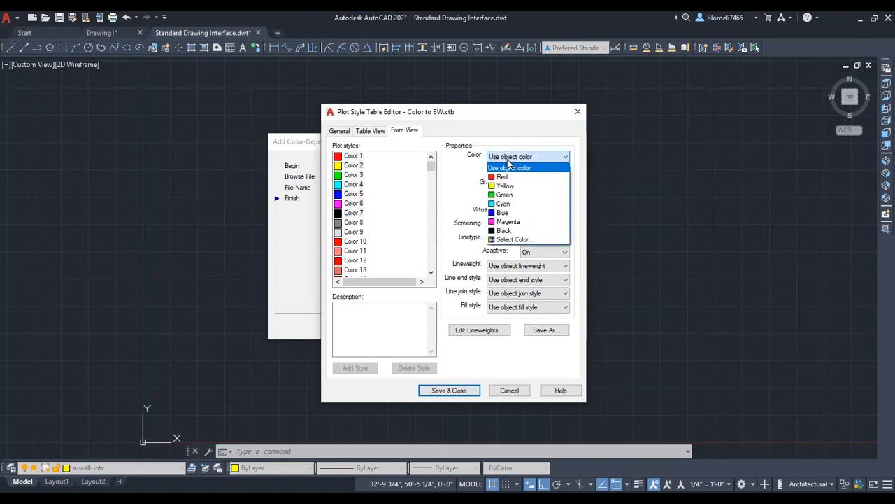
{"action": "left_click", "coordinate": [508, 232]}
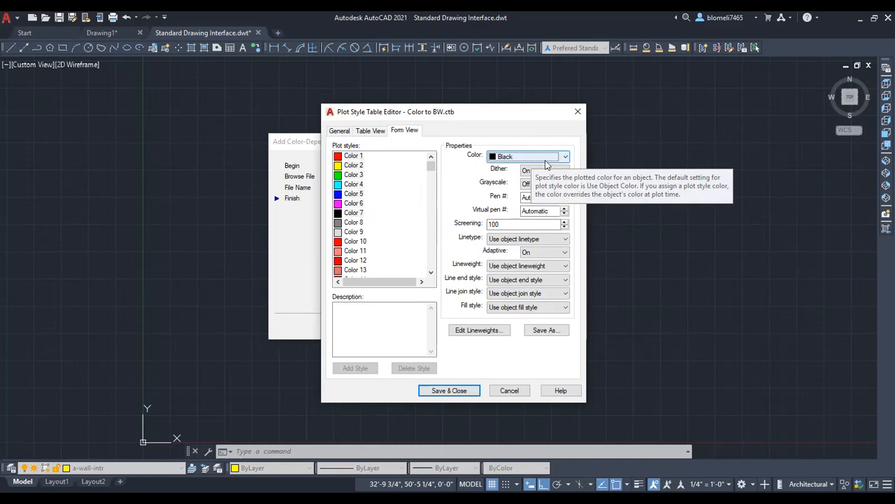
{"action": "left_click", "coordinate": [458, 393]}
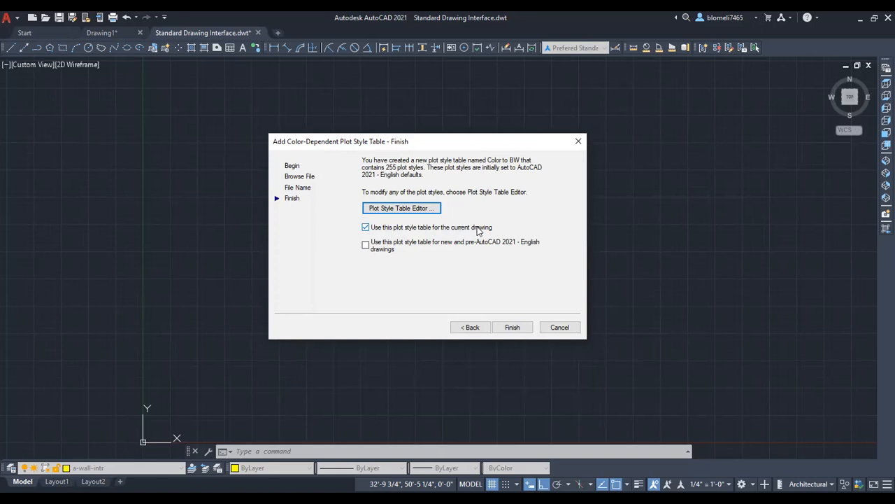
- Toggle the use of this plot style table for new and pre-AutoCAD 2021 drawings, and close the wizard
{"action": "left_click", "coordinate": [369, 247]}
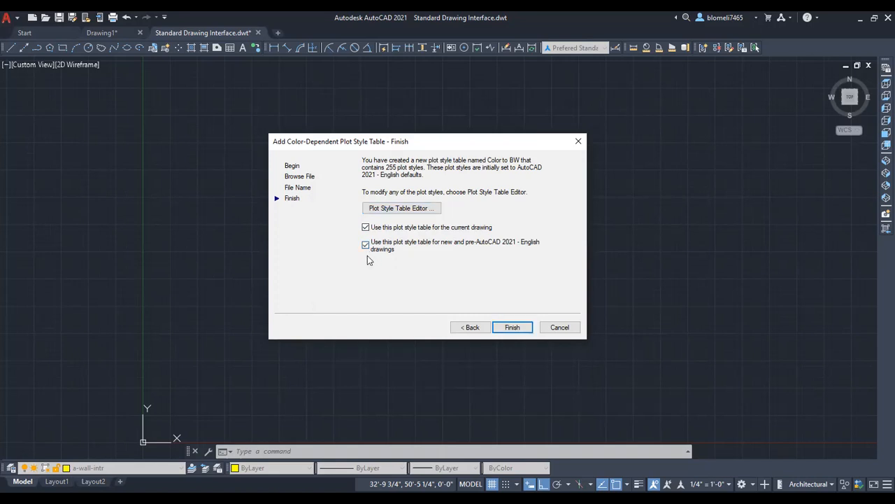
{"action": "left_click", "coordinate": [365, 245]}
{"action": "left_click", "coordinate": [579, 142]}
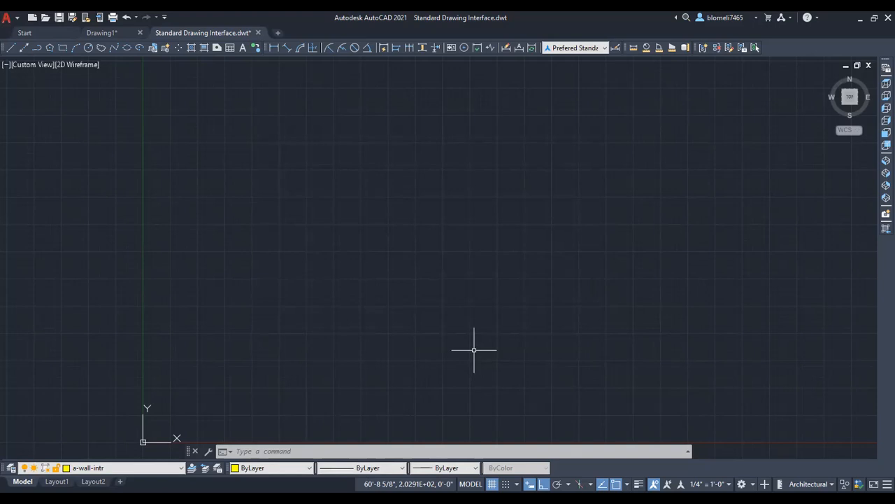
- Check Layout1, return to model space and make a-anno-vprt the current layer
{"action": "left_click", "coordinate": [56, 481]}
{"action": "mouse_move", "coordinate": [82, 484]}
{"action": "left_click", "coordinate": [21, 481]}
{"action": "left_click", "coordinate": [61, 482]}
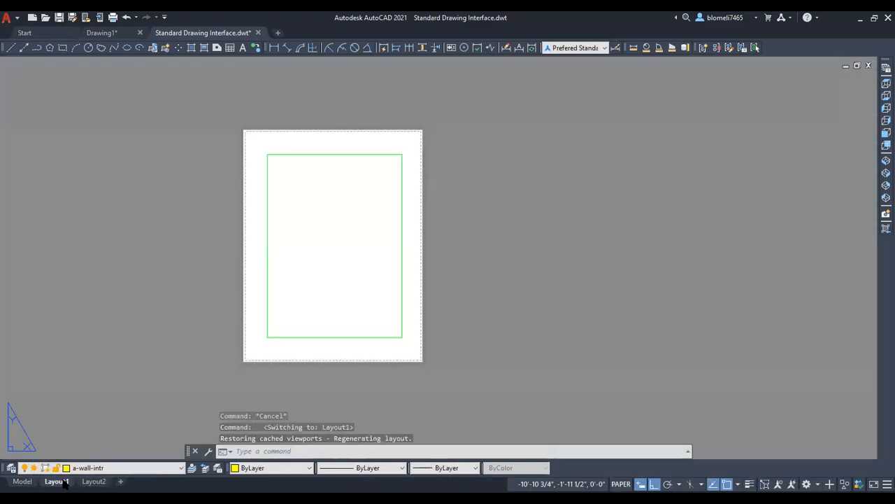
{"action": "left_click", "coordinate": [24, 481]}
{"action": "left_click", "coordinate": [77, 468]}
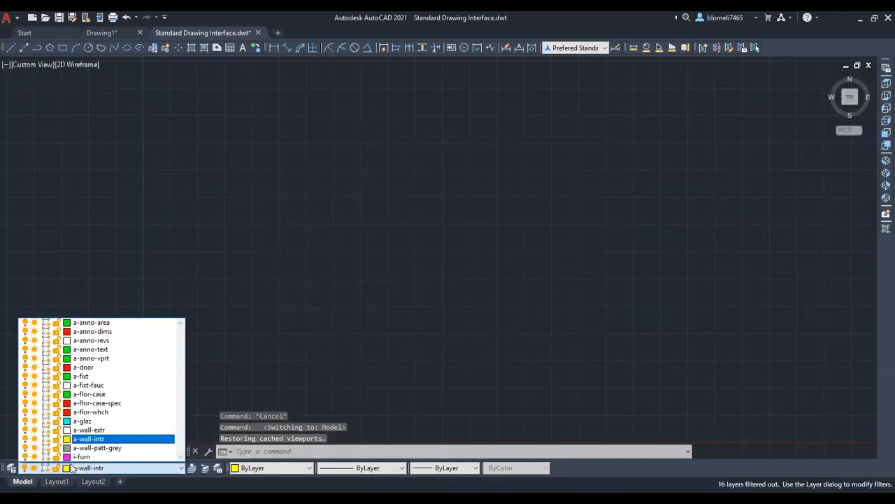
{"action": "left_click", "coordinate": [107, 358]}
- In the layer properties, change the a-anno-vprt layer's description to "viewport border"
{"action": "left_click", "coordinate": [9, 468]}
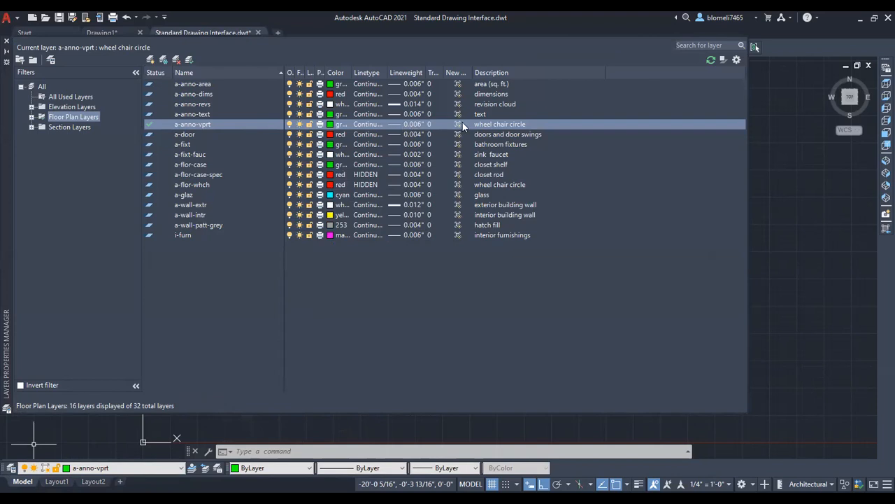
{"action": "left_click", "coordinate": [533, 124]}
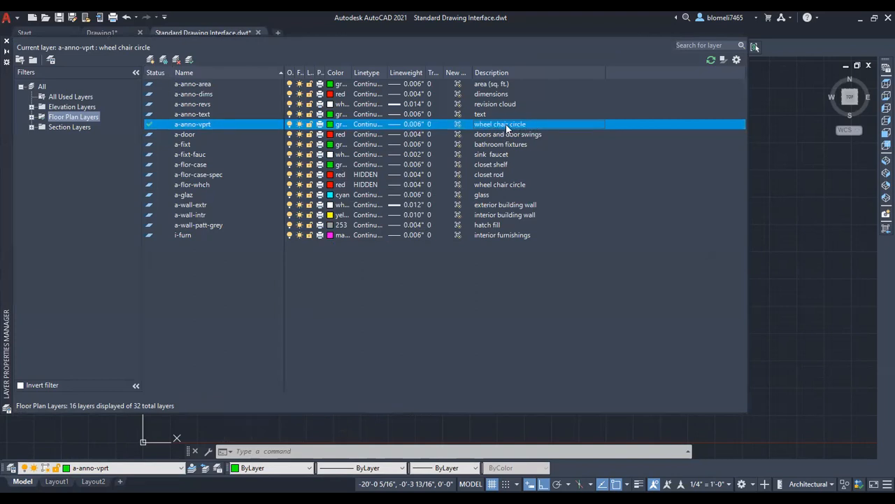
{"action": "left_click", "coordinate": [532, 122]}
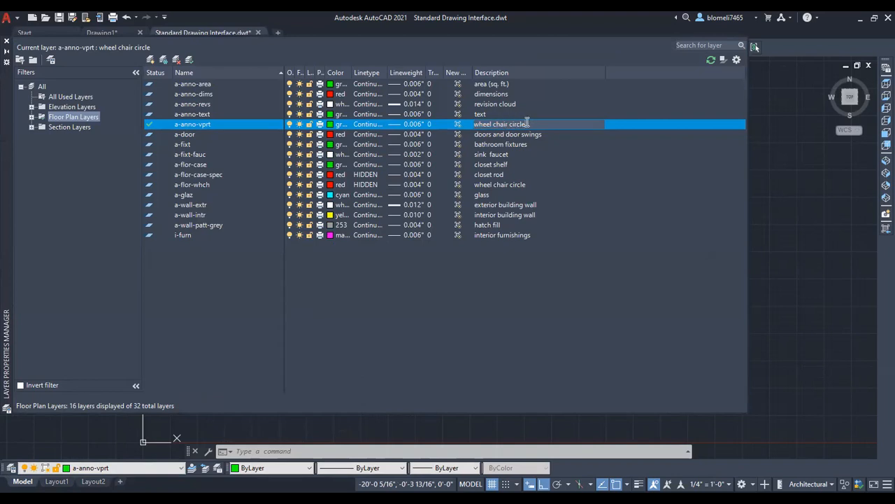
{"action": "key", "text": "BackSpace"}
{"action": "type", "text": "viewport border"}
{"action": "left_click", "coordinate": [440, 125]}
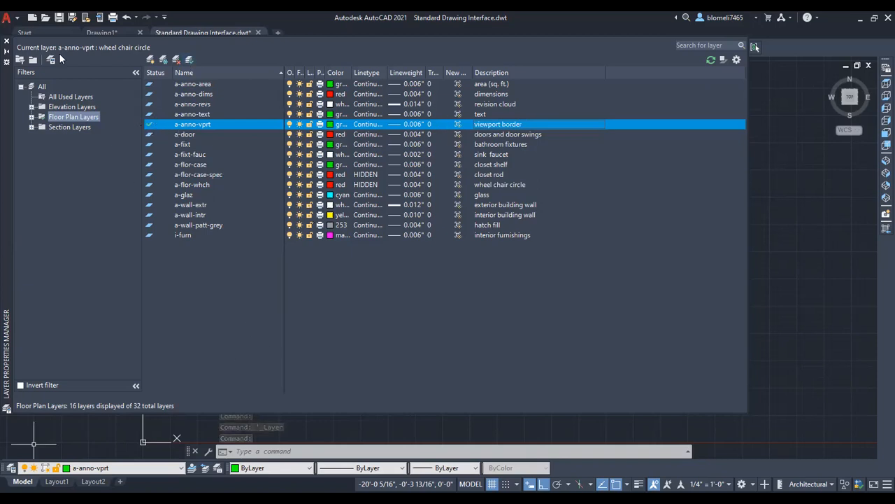
{"action": "left_click", "coordinate": [6, 41]}
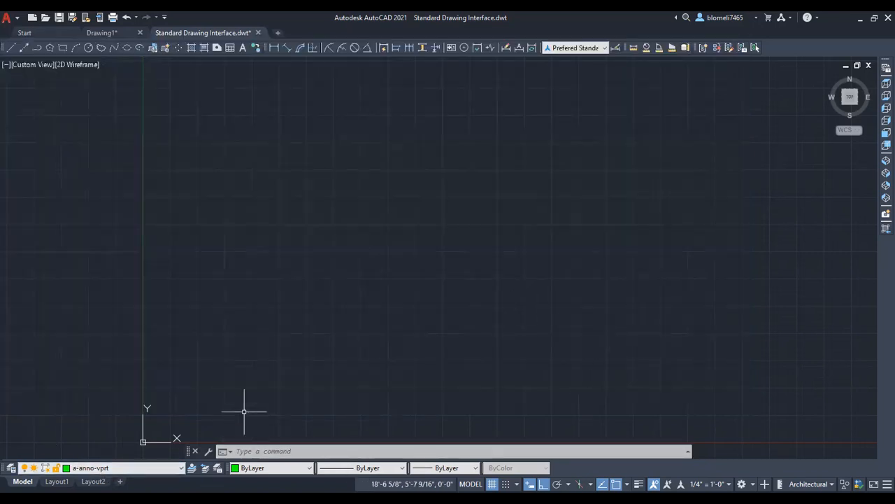
- Compare Layout1 and Layout2, and open the Page Setup Manager for Layout2
{"action": "left_click", "coordinate": [58, 481]}
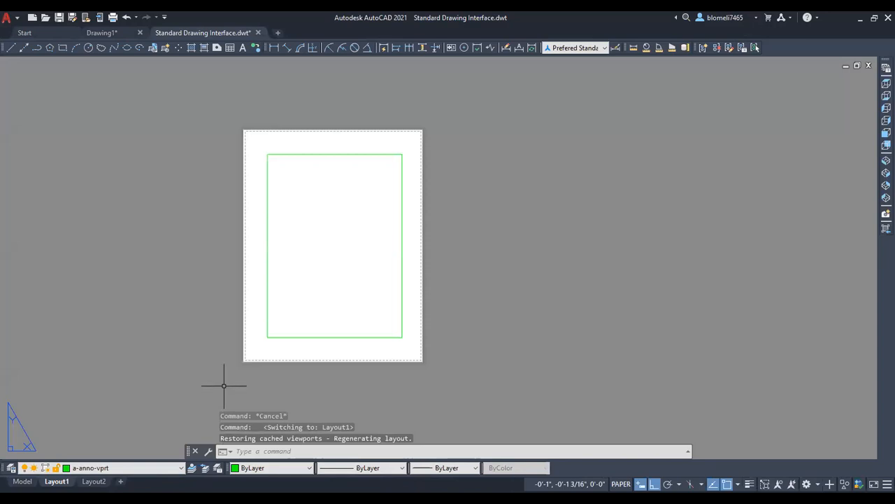
{"action": "left_click", "coordinate": [94, 481]}
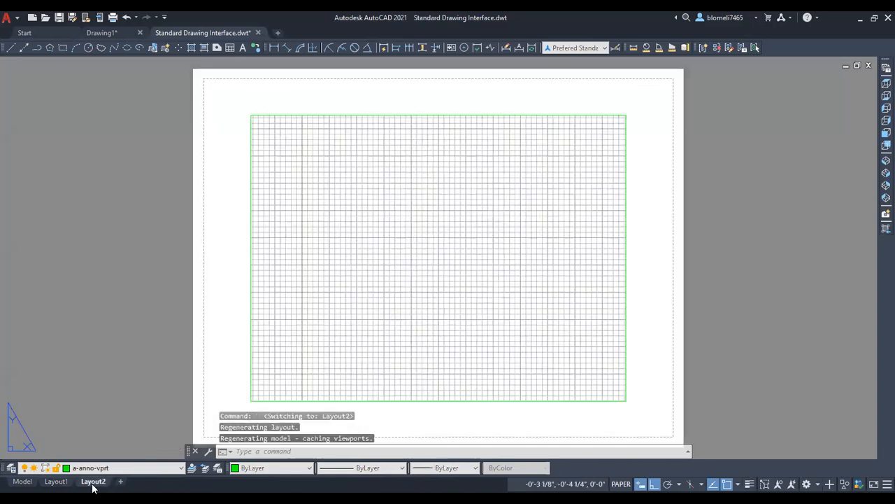
{"action": "left_click", "coordinate": [56, 481]}
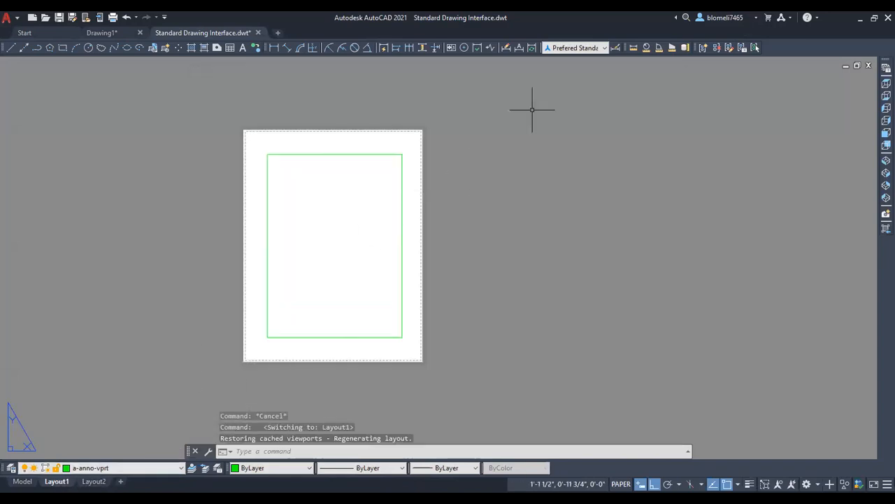
{"action": "left_click", "coordinate": [93, 481]}
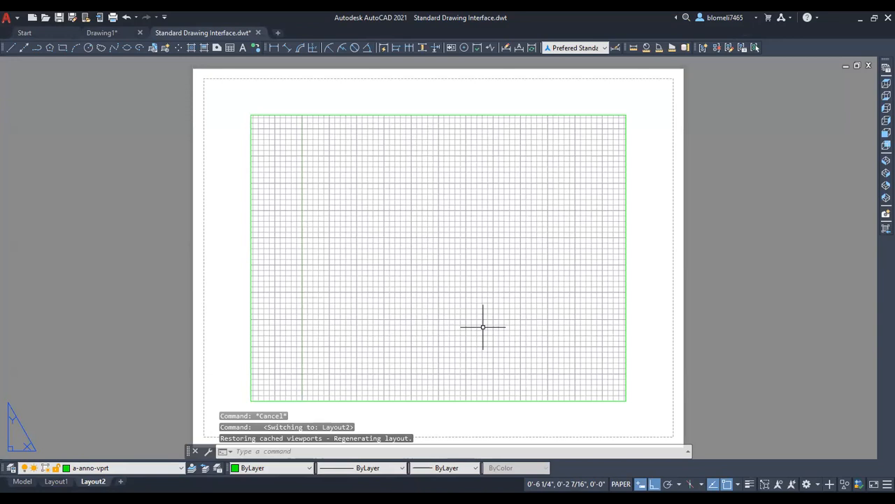
{"action": "right_click", "coordinate": [97, 489]}
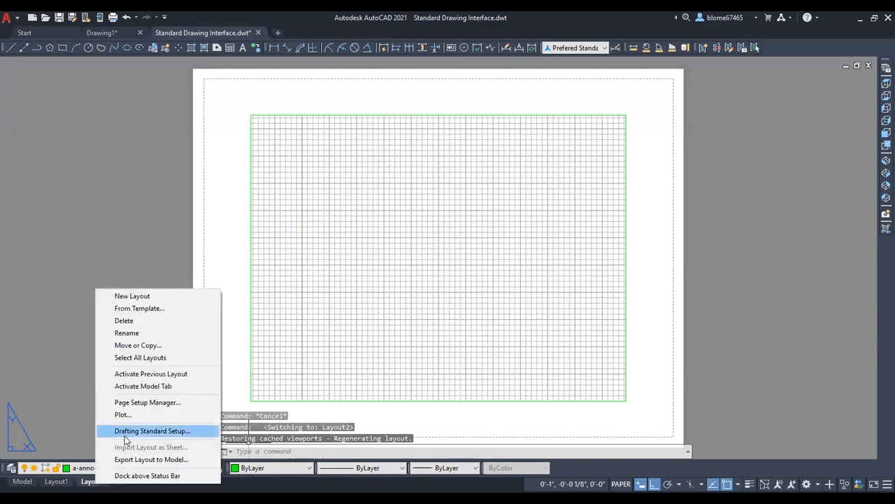
{"action": "left_click", "coordinate": [144, 404]}
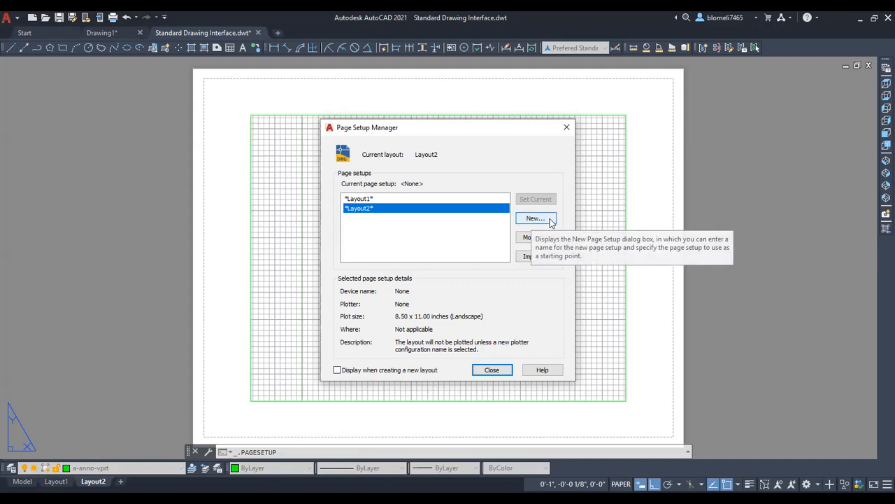
- Create a new page setup named Setup1, starting from Layout2
{"action": "left_click", "coordinate": [549, 221]}
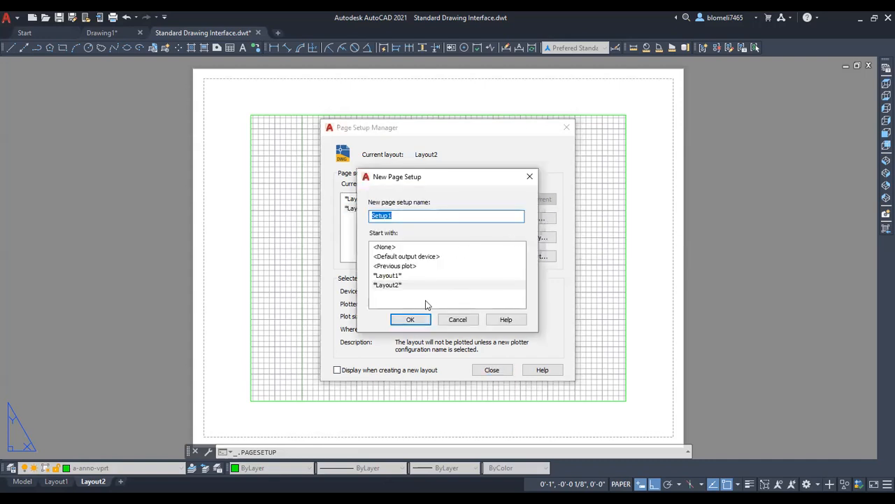
{"action": "left_click", "coordinate": [459, 318]}
{"action": "left_click", "coordinate": [531, 217]}
{"action": "left_click", "coordinate": [409, 287]}
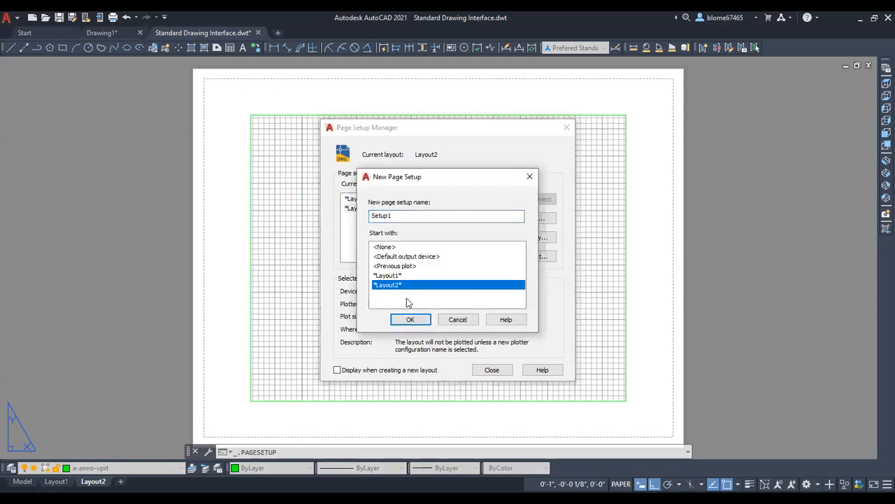
{"action": "left_click", "coordinate": [400, 217]}
{"action": "left_click_drag", "start_coordinate": [401, 217], "coordinate": [337, 222]}
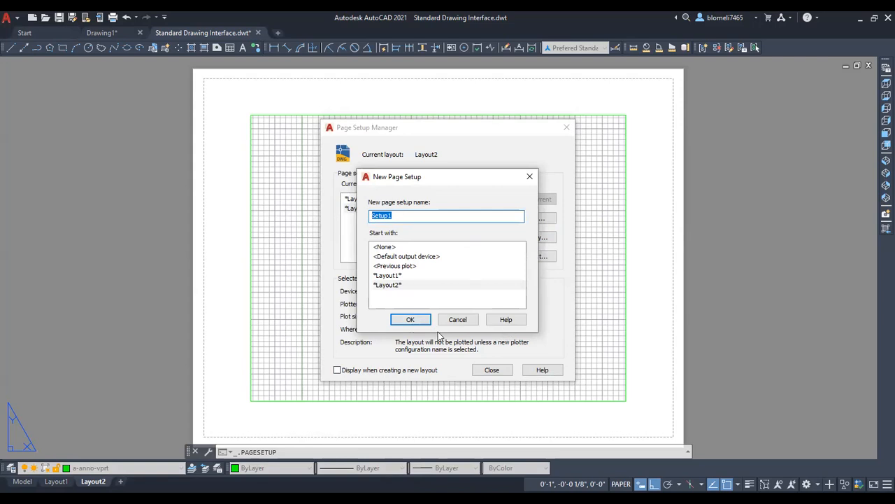
{"action": "left_click", "coordinate": [417, 323]}
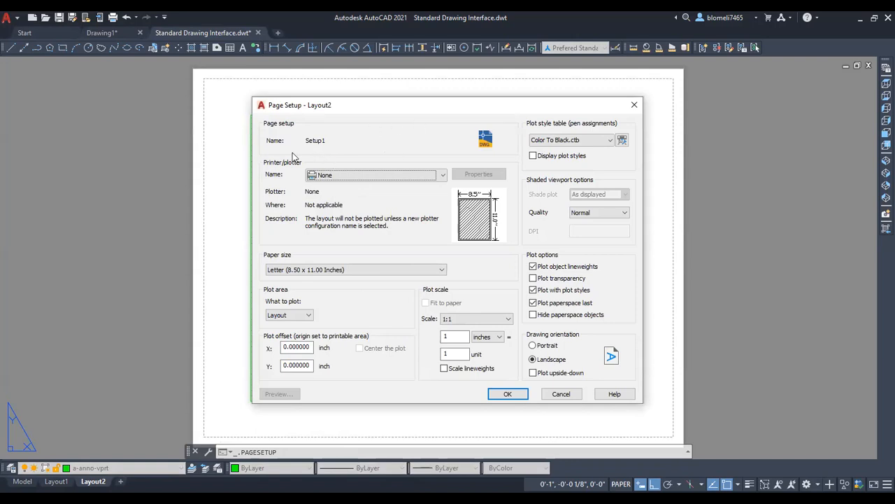
- Configure Setup1 with the Microsoft Print to PDF plotter, the Color To Black.ctb plot style table and portrait orientation, and close the manager
{"action": "left_click", "coordinate": [324, 178]}
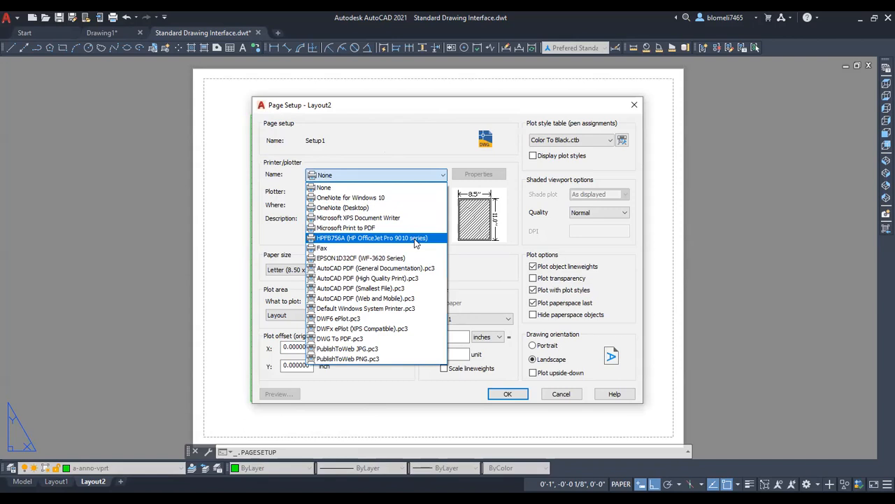
{"action": "left_click", "coordinate": [372, 231]}
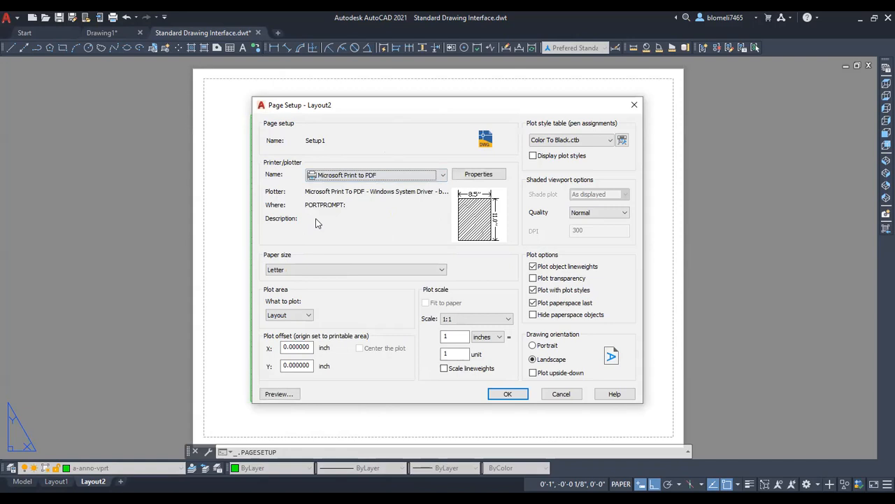
{"action": "mouse_move", "coordinate": [315, 223]}
{"action": "left_click", "coordinate": [611, 140]}
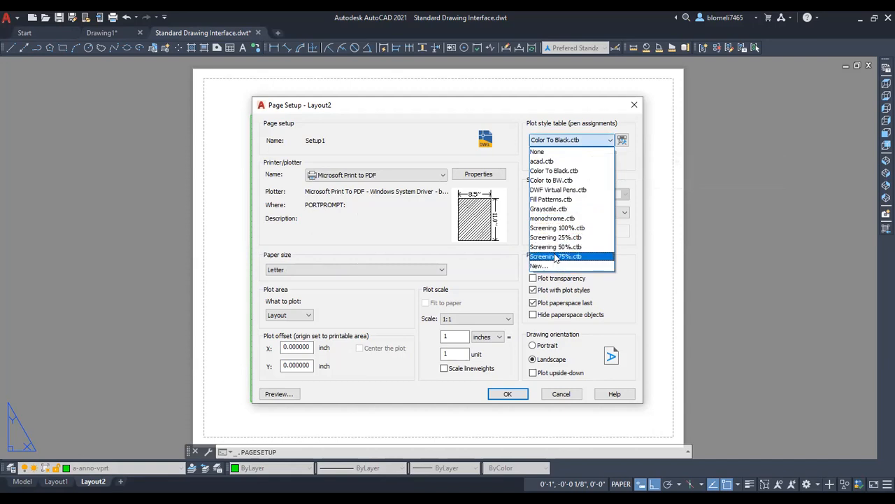
{"action": "left_click", "coordinate": [554, 171]}
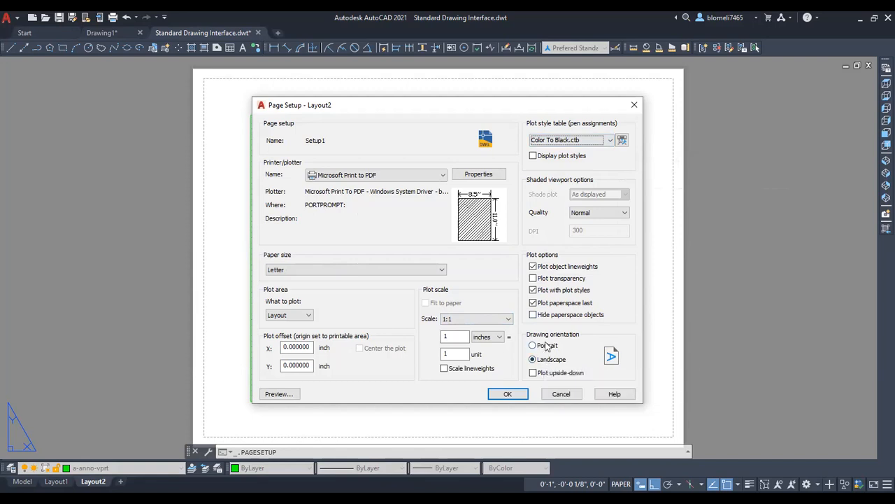
{"action": "left_click", "coordinate": [544, 349]}
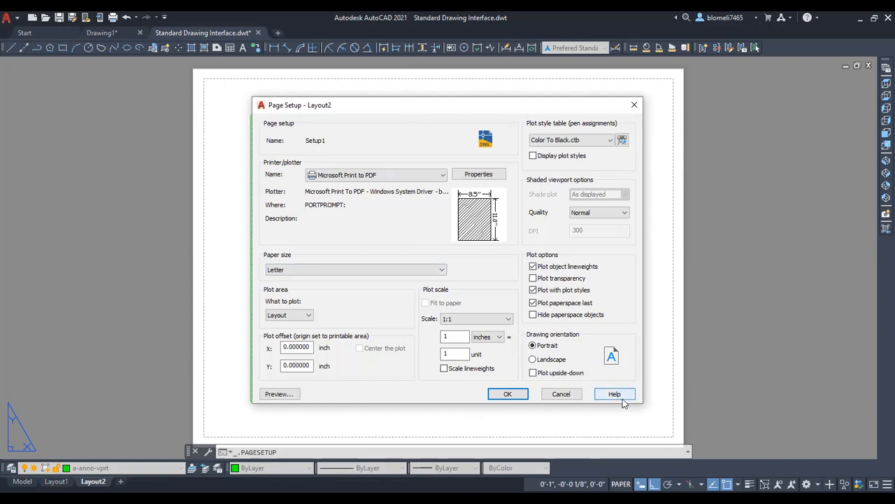
{"action": "left_click", "coordinate": [512, 395]}
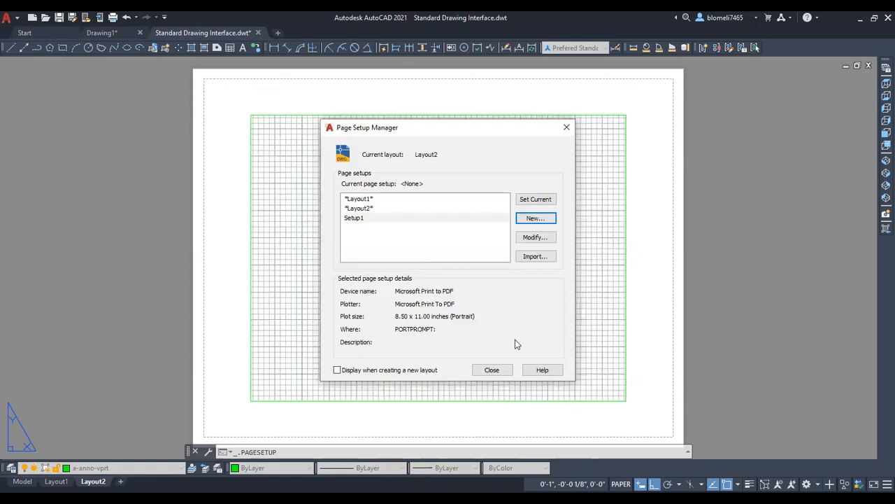
{"action": "left_click", "coordinate": [431, 220]}
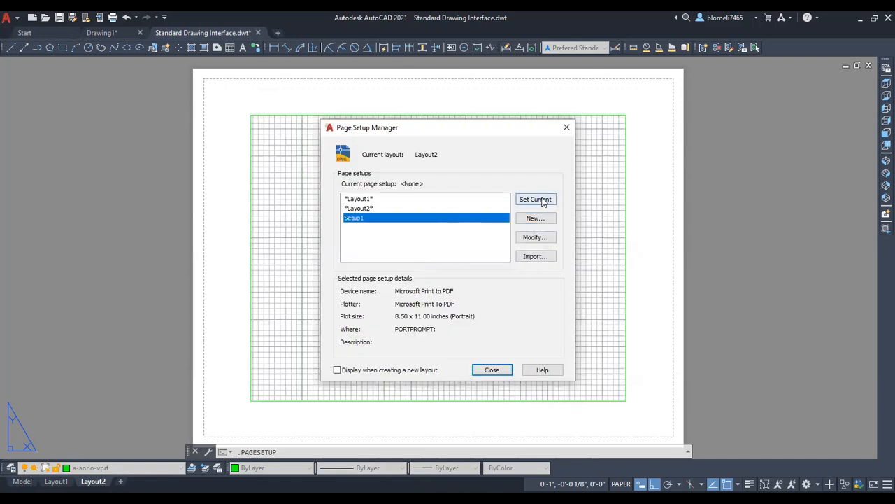
{"action": "left_click", "coordinate": [492, 371]}
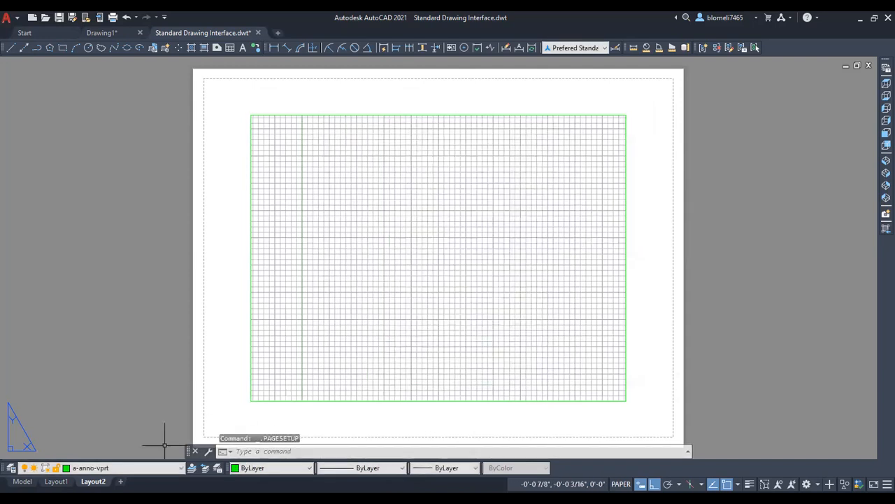
- Set the Setup1 page setup as current for Layout2 and close the Page Setup Manager
{"action": "left_click", "coordinate": [57, 482]}
{"action": "left_click", "coordinate": [93, 482]}
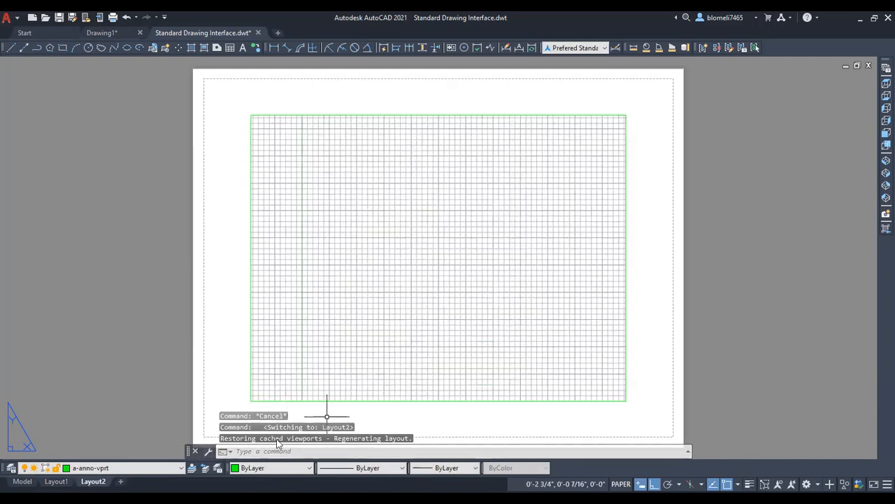
{"action": "right_click", "coordinate": [95, 482]}
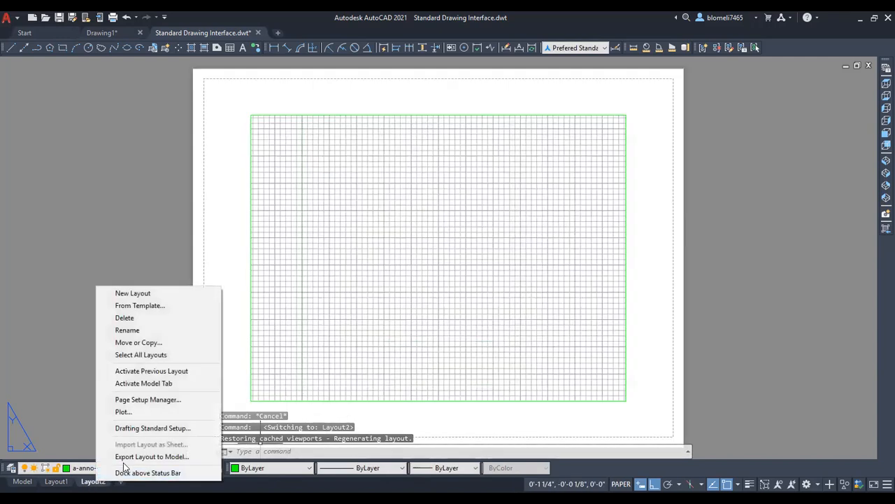
{"action": "left_click", "coordinate": [144, 400]}
{"action": "left_click", "coordinate": [391, 218]}
{"action": "left_click", "coordinate": [533, 199]}
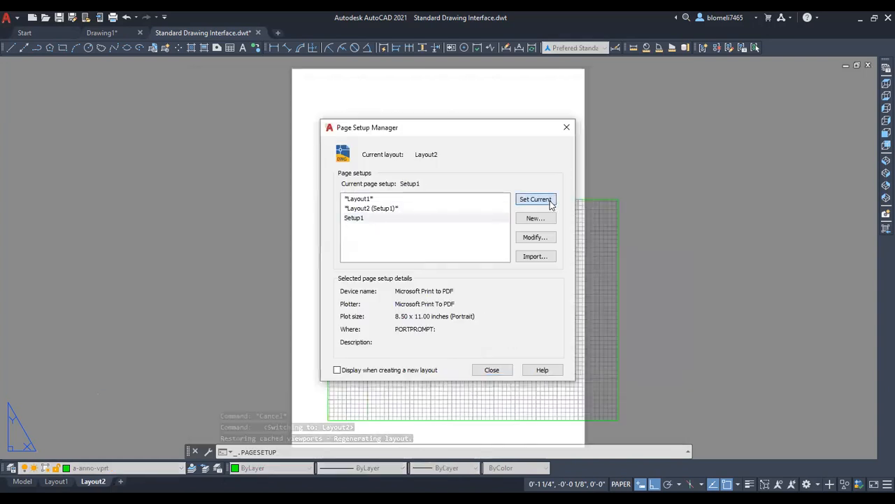
{"action": "left_click", "coordinate": [503, 375]}
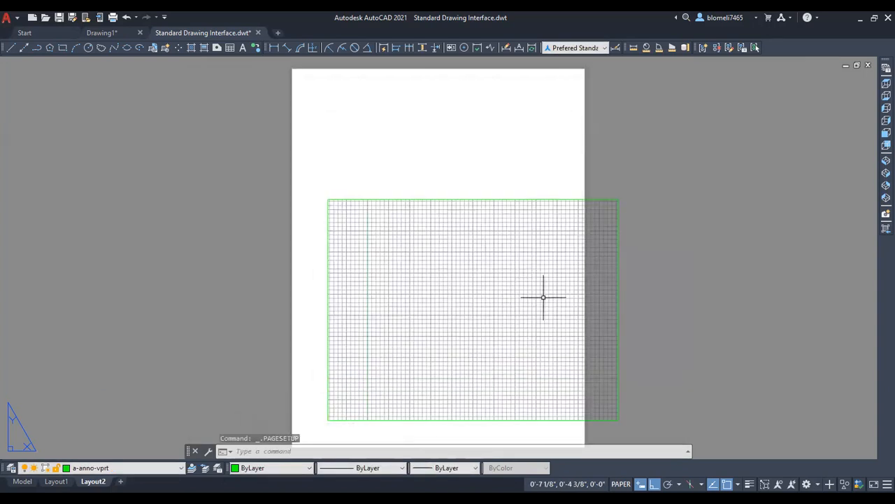
{"action": "left_click_drag", "start_coordinate": [665, 208], "coordinate": [565, 262]}
{"action": "left_click", "coordinate": [677, 256]}
{"action": "key", "text": "Escape"}
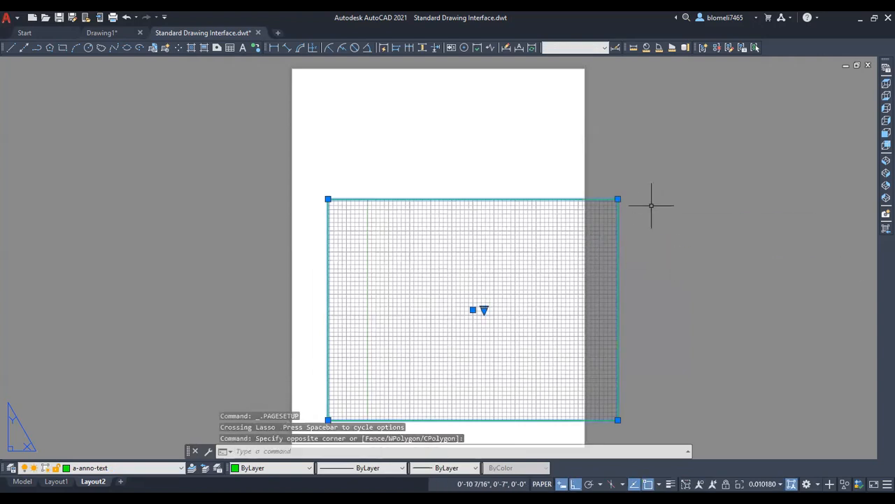
{"action": "key", "text": "Escape"}
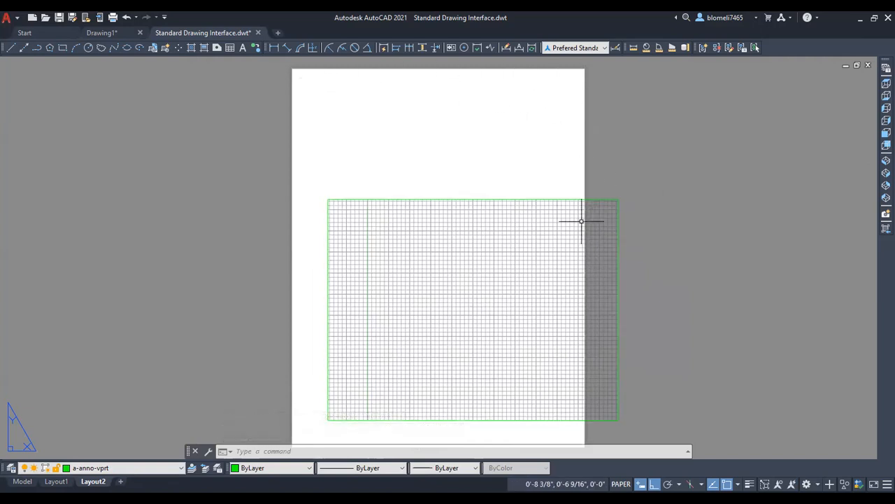
{"action": "left_click", "coordinate": [595, 195]}
{"action": "left_click", "coordinate": [594, 191]}
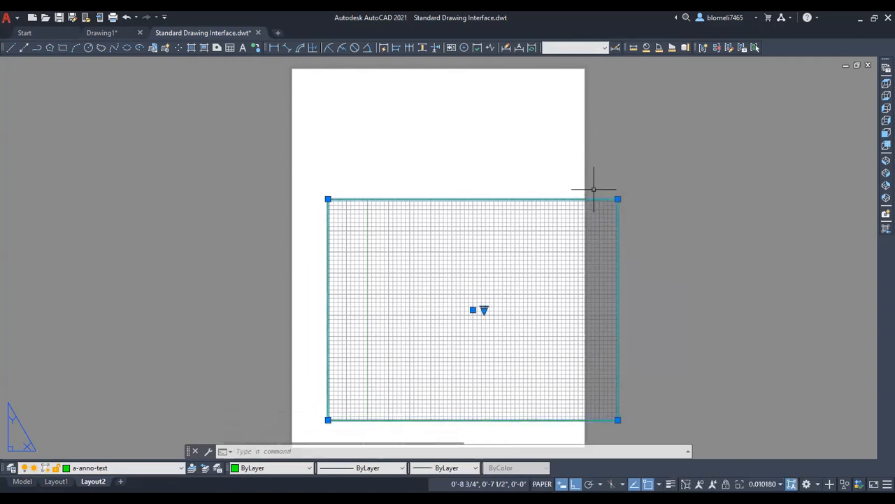
{"action": "left_click", "coordinate": [689, 203]}
{"action": "left_click", "coordinate": [680, 251]}
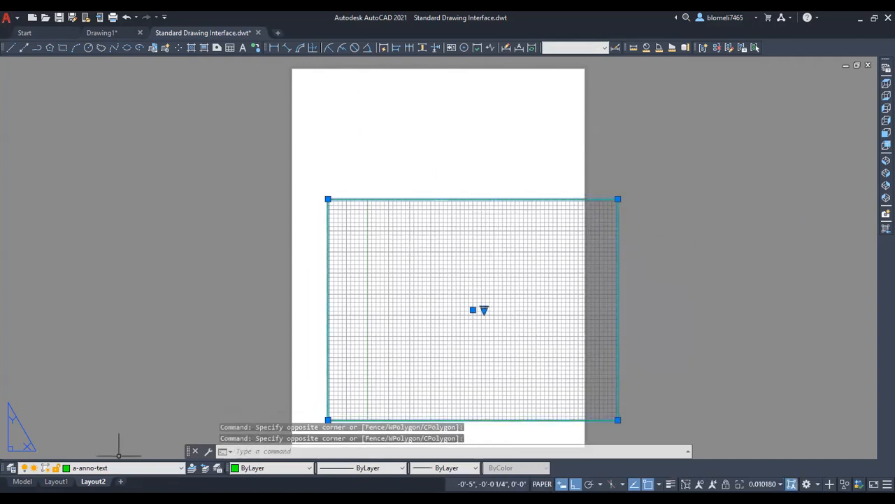
- Draw a 10' by 10' square in model space with the Rectangle command
{"action": "left_click", "coordinate": [23, 481]}
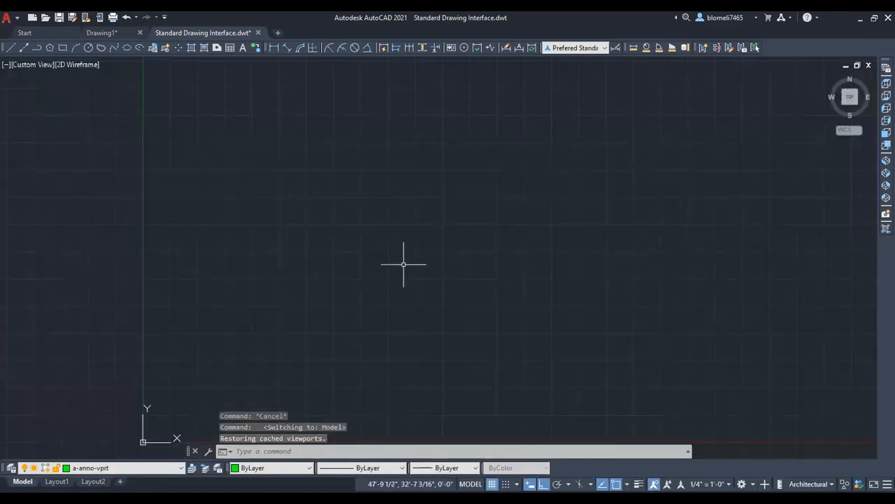
{"action": "left_click", "coordinate": [62, 48]}
{"action": "left_click", "coordinate": [266, 190]}
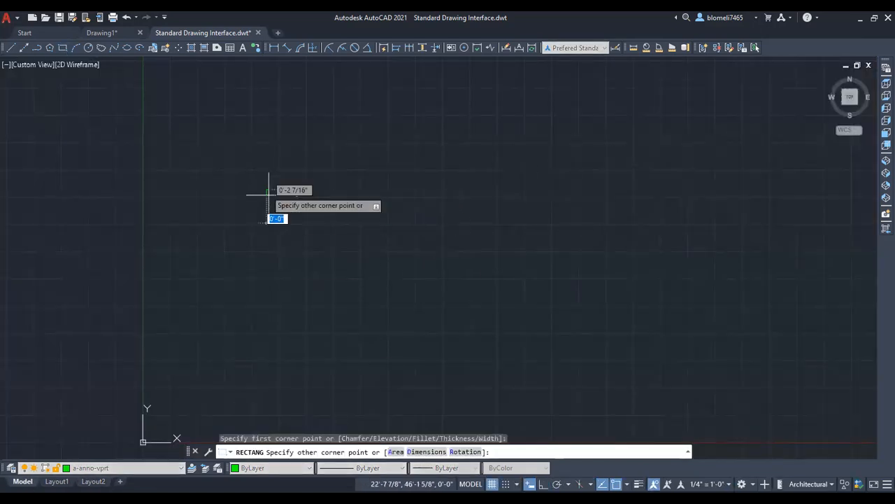
{"action": "type", "text": "10'"}
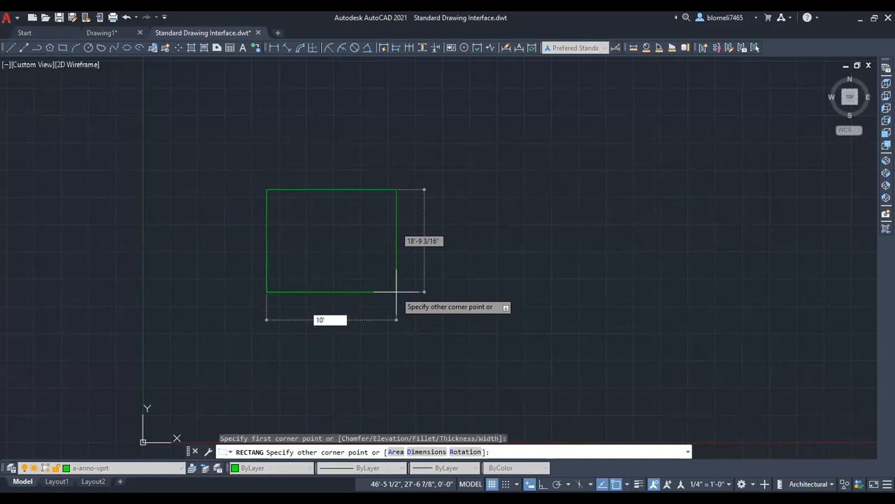
{"action": "key", "text": "Tab"}
{"action": "type", "text": "10'"}
{"action": "key", "text": "Return"}
{"action": "left_click_drag", "start_coordinate": [353, 257], "coordinate": [280, 137]}
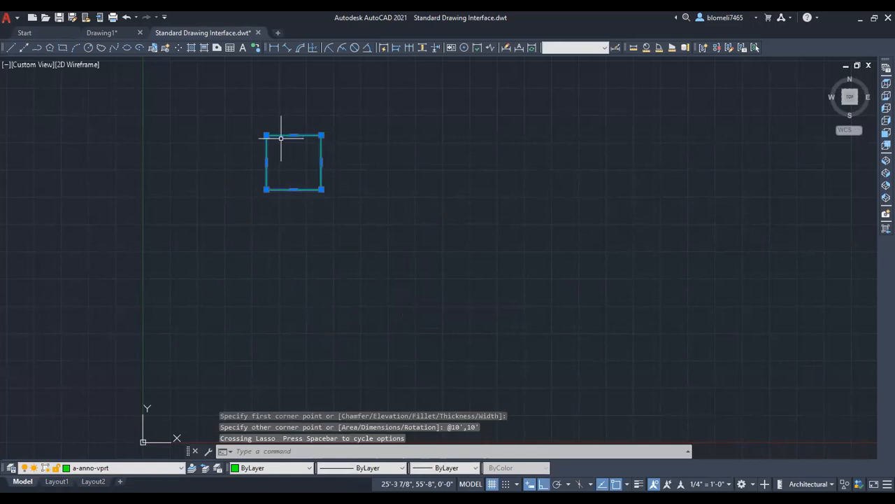
{"action": "type", "text": "m"}
{"action": "key", "text": "Return"}
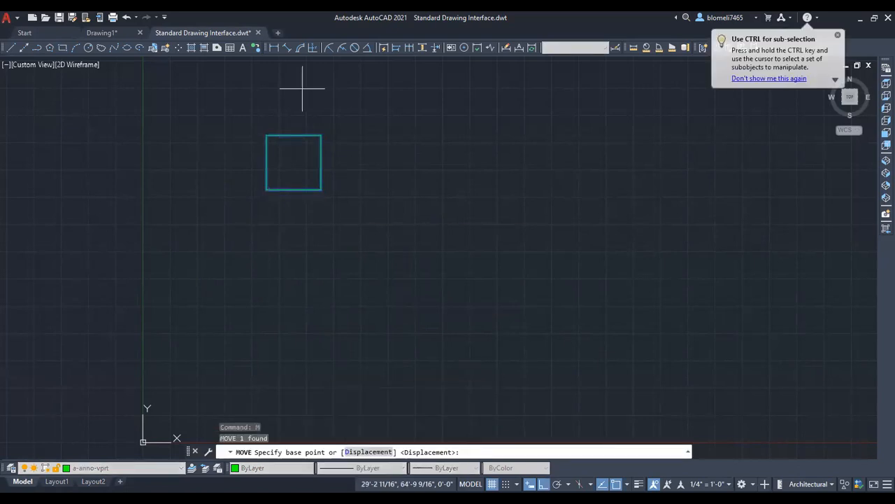
{"action": "key", "text": "Escape"}
- Move the square straight down by about 26 feet
{"action": "left_click", "coordinate": [276, 189]}
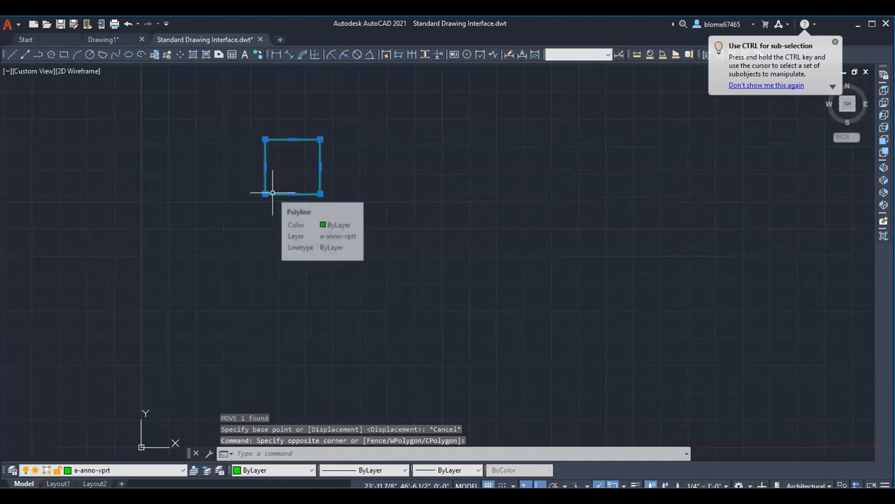
{"action": "type", "text": "mobe"}
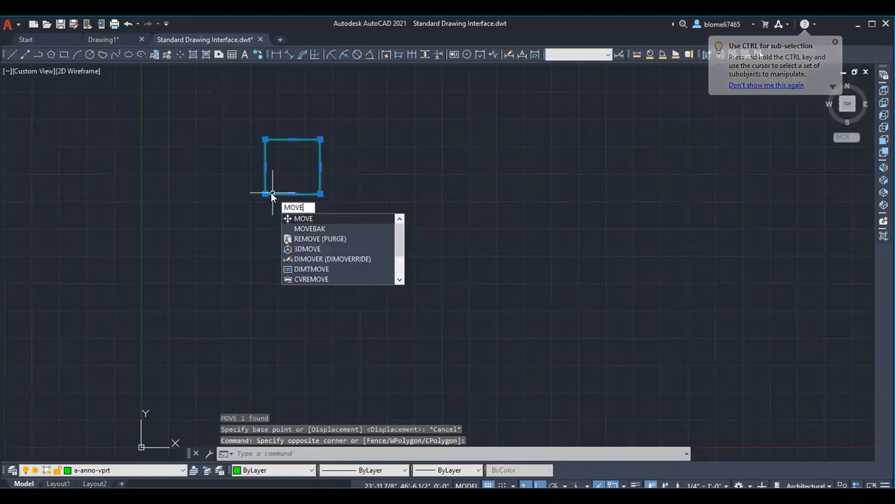
{"action": "key", "text": "Return"}
{"action": "left_click", "coordinate": [278, 189]}
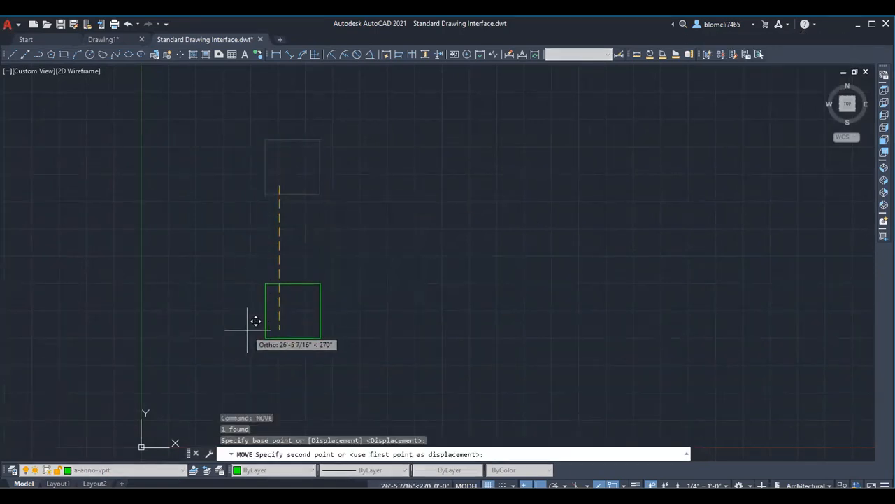
{"action": "left_click", "coordinate": [256, 333]}
{"action": "left_click", "coordinate": [276, 55]}
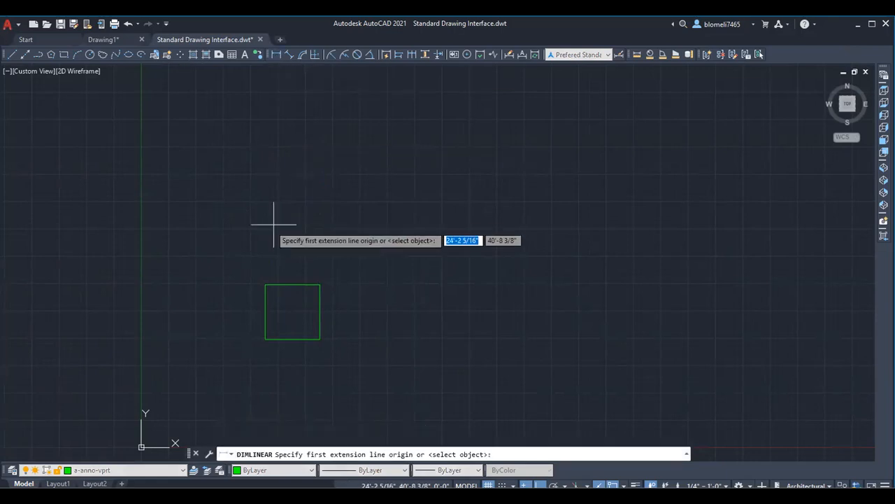
{"action": "key", "text": "Escape"}
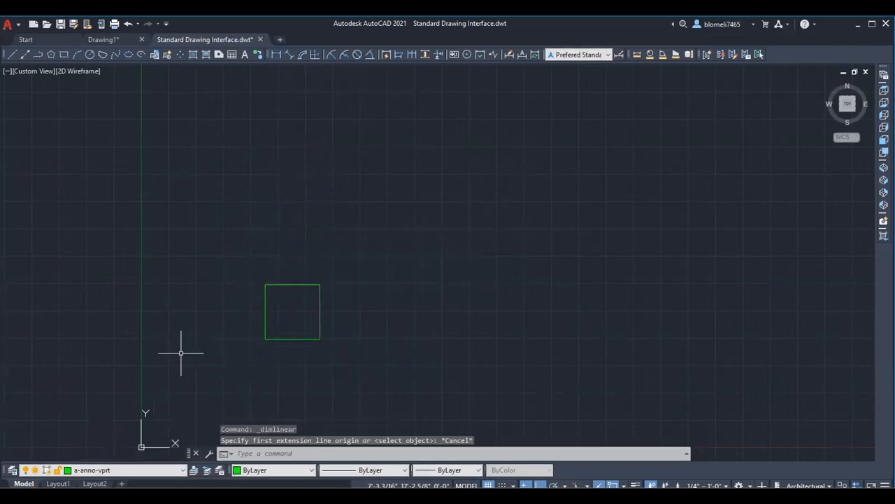
{"action": "key", "text": "space"}
{"action": "key", "text": "Escape"}
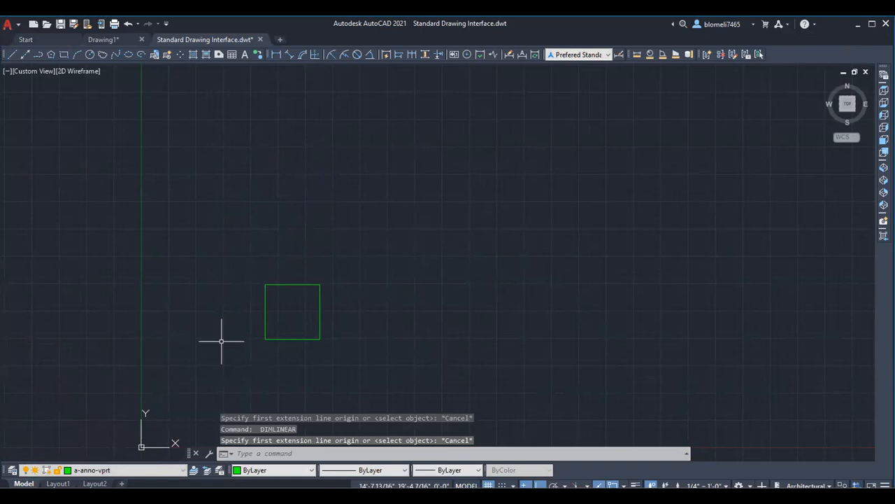
{"action": "key", "text": "space"}
{"action": "key", "text": "Escape"}
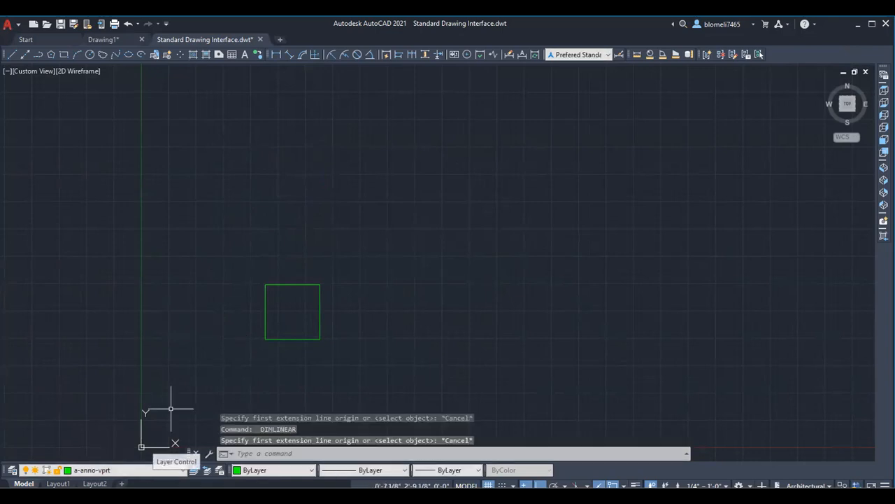
- Make a-anno-dims the current layer and add a linear dimension above the square's upper edge
{"action": "left_click", "coordinate": [166, 467]}
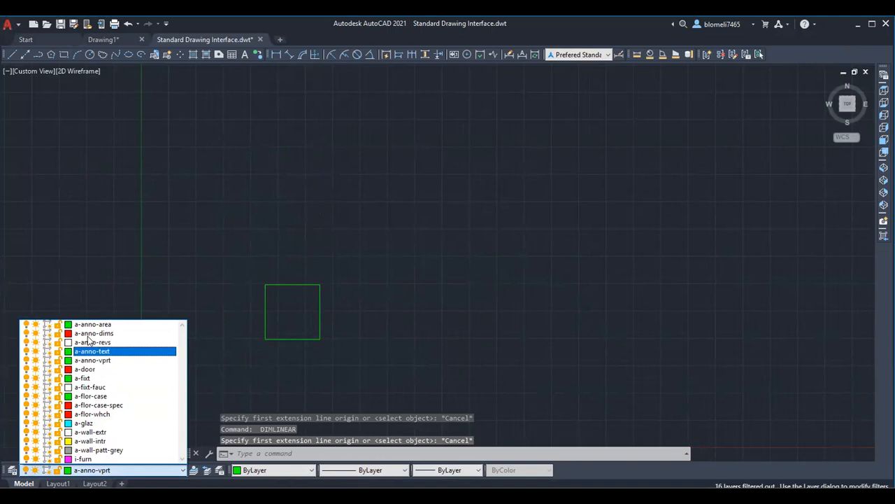
{"action": "left_click", "coordinate": [91, 334]}
{"action": "left_click", "coordinate": [275, 54]}
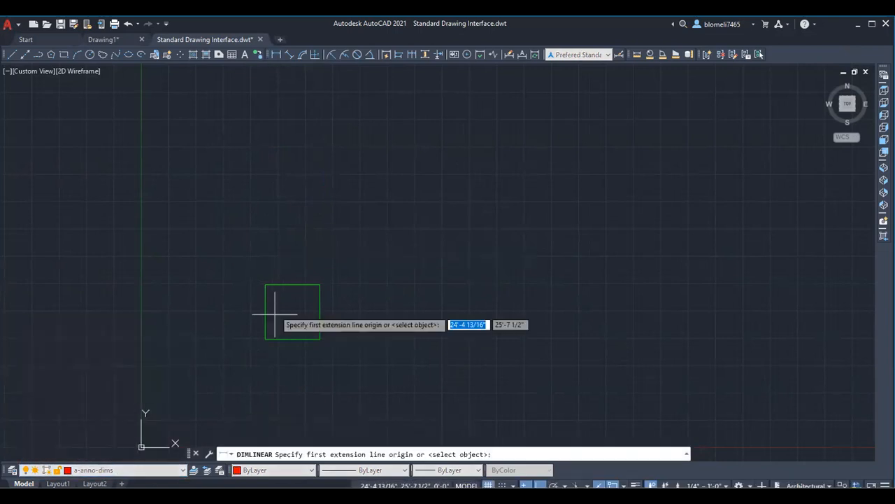
{"action": "left_click", "coordinate": [265, 285]}
{"action": "left_click", "coordinate": [319, 284]}
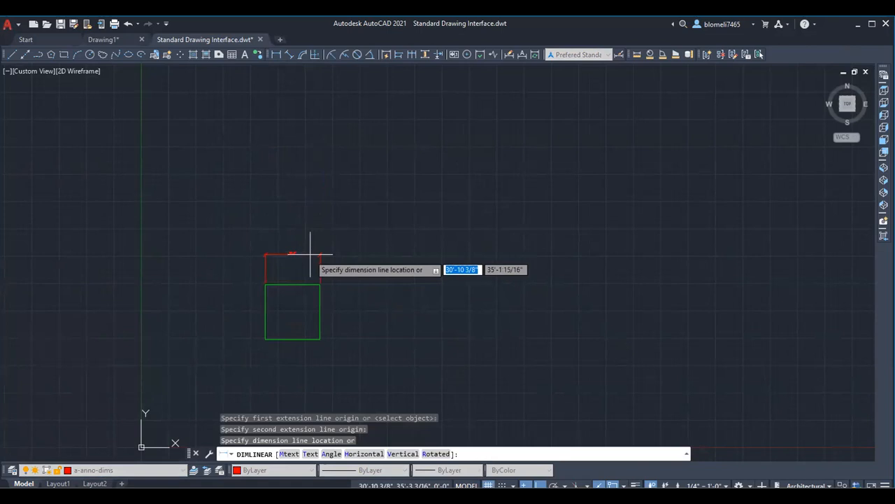
{"action": "left_click", "coordinate": [311, 255]}
- Add a vertical linear dimension beside the square's left edge
{"action": "left_click", "coordinate": [278, 56]}
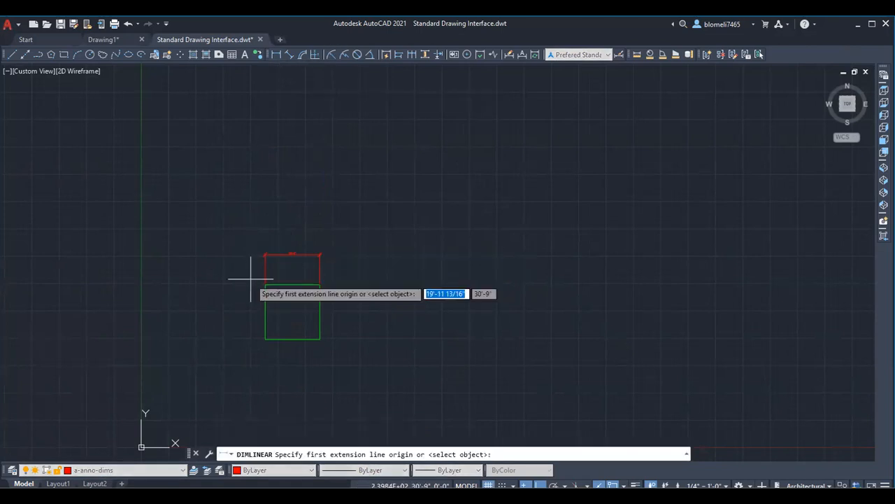
{"action": "left_click", "coordinate": [265, 285]}
{"action": "left_click", "coordinate": [265, 339]}
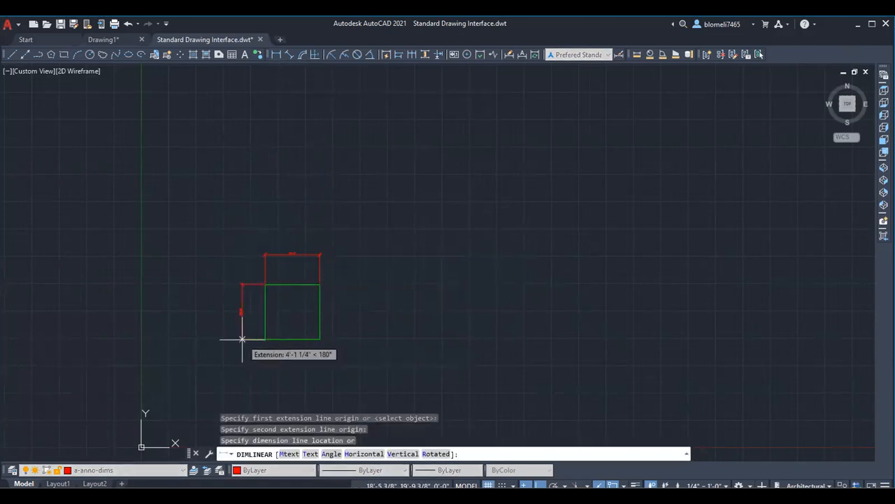
{"action": "left_click", "coordinate": [241, 342]}
- Reassign the square to the a-wall-intr layer and clear the selection
{"action": "left_click", "coordinate": [315, 355]}
{"action": "left_click", "coordinate": [306, 343]}
{"action": "left_click", "coordinate": [306, 337]}
{"action": "left_click", "coordinate": [301, 357]}
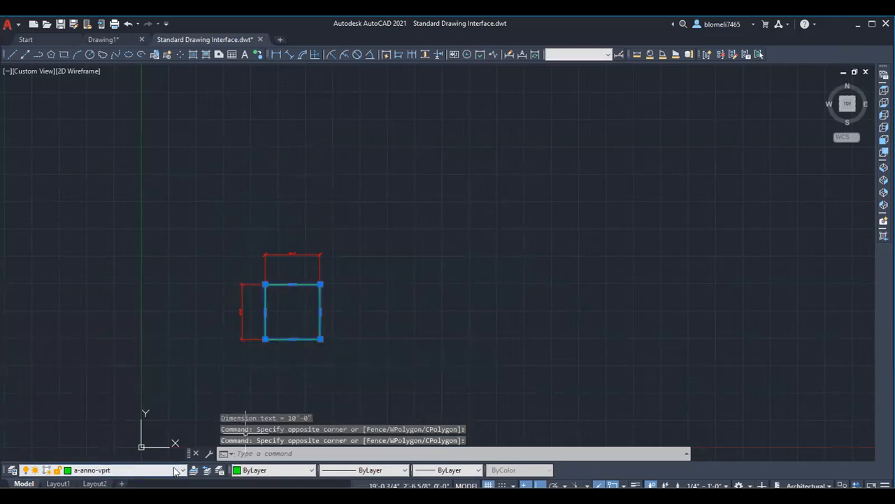
{"action": "left_click", "coordinate": [174, 470]}
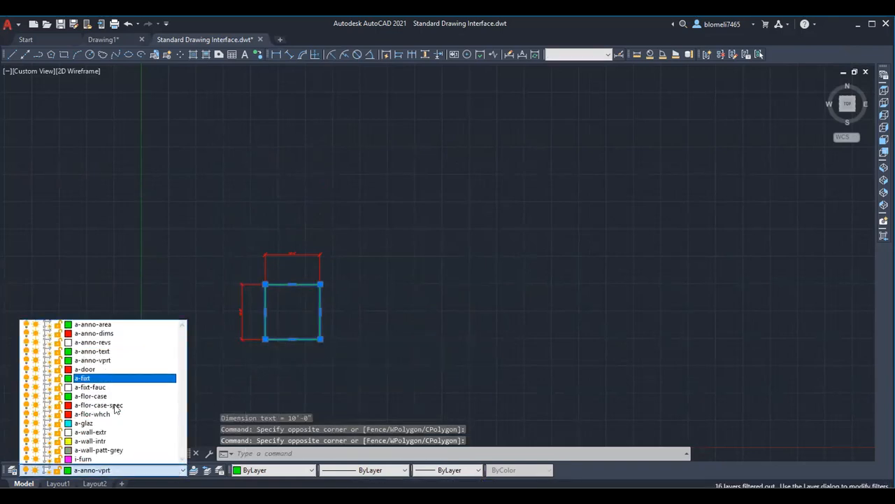
{"action": "left_click", "coordinate": [105, 440]}
{"action": "left_click", "coordinate": [356, 366]}
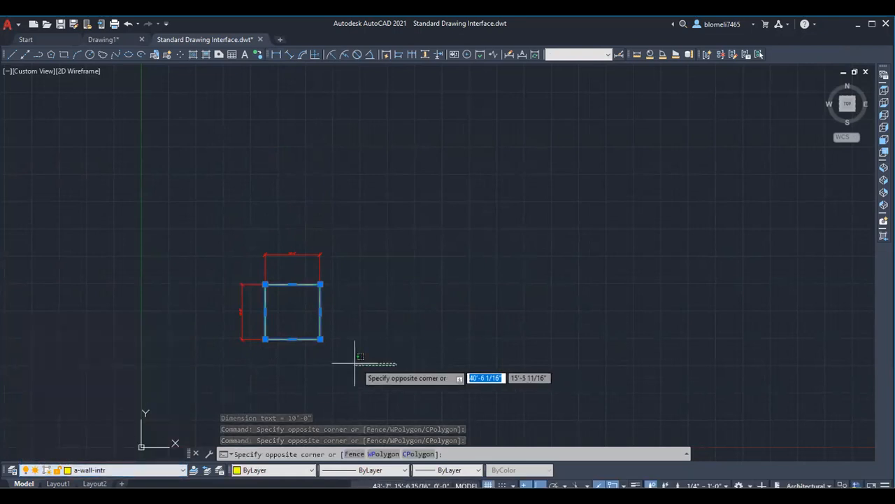
{"action": "key", "text": "Escape"}
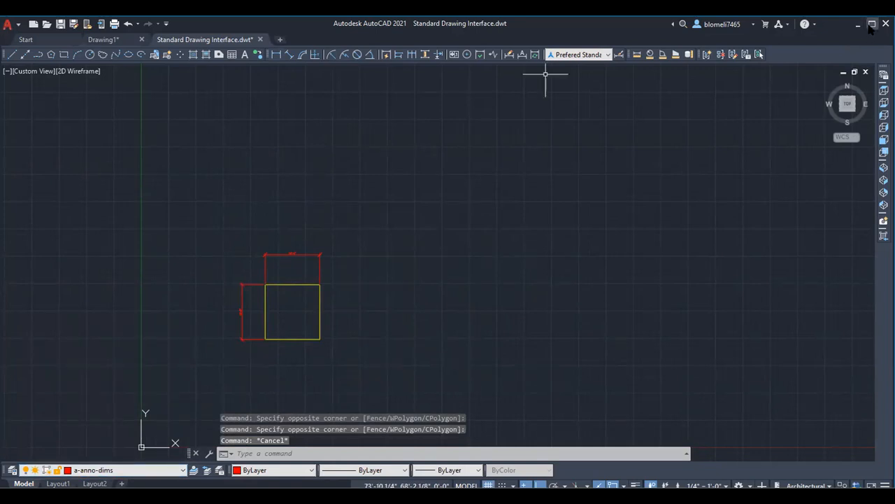
- Reassign the Layout2 viewport border to the a-anno-vprt layer
{"action": "left_click", "coordinate": [94, 484]}
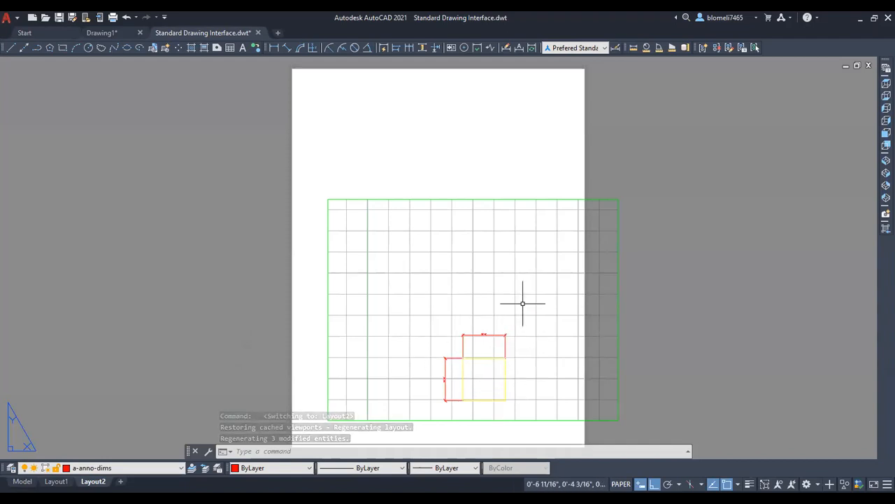
{"action": "left_click", "coordinate": [602, 204]}
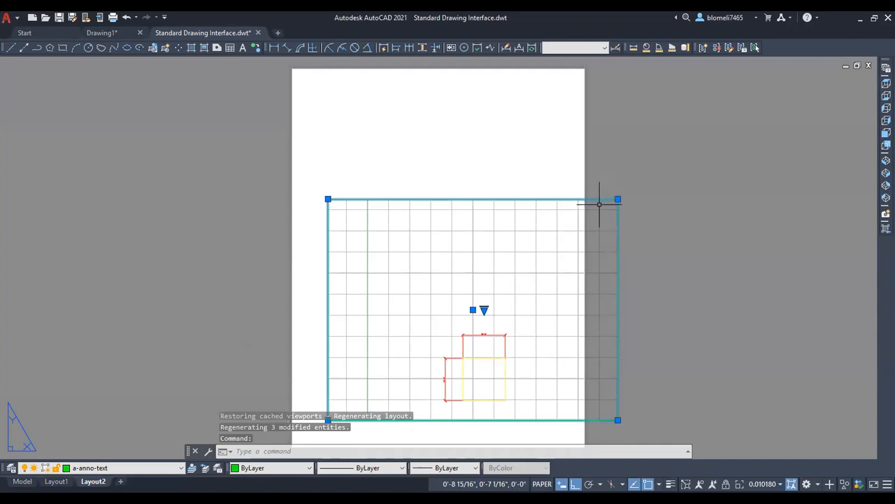
{"action": "left_click", "coordinate": [181, 467]}
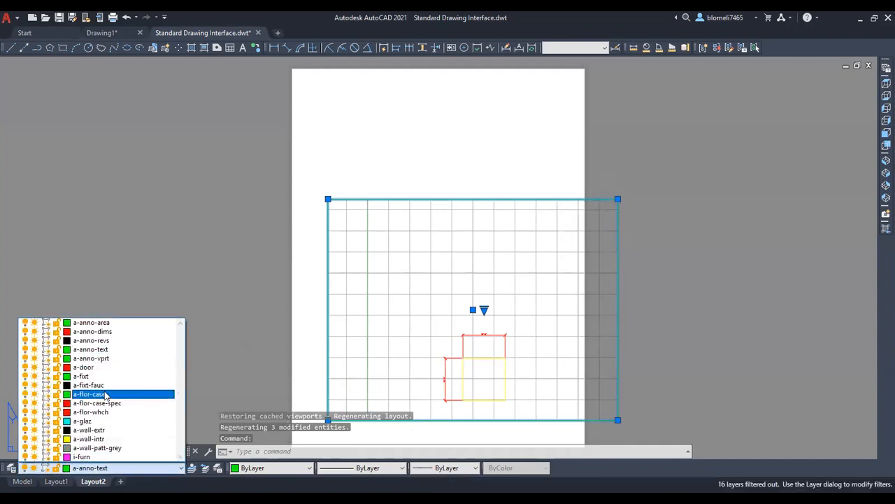
{"action": "left_click", "coordinate": [94, 357]}
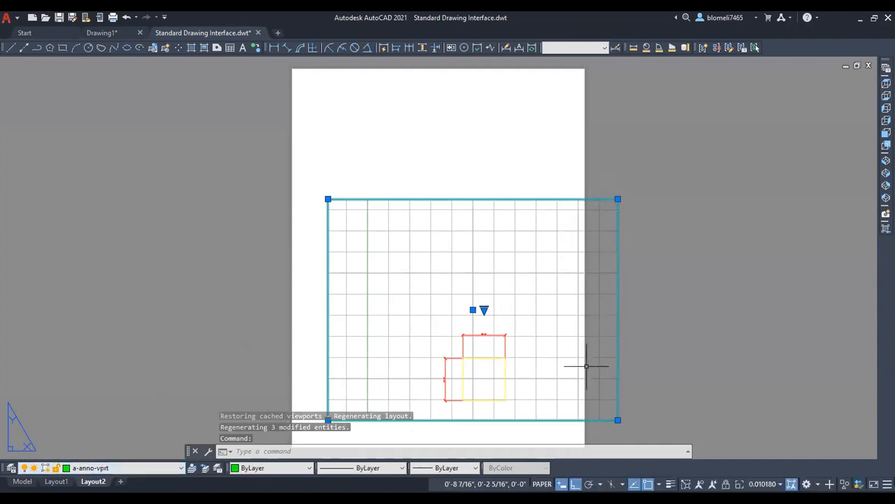
- Stretch the Layout2 viewport's upper edge up near the page top and pull its right edge inside the page
{"action": "left_click", "coordinate": [617, 199]}
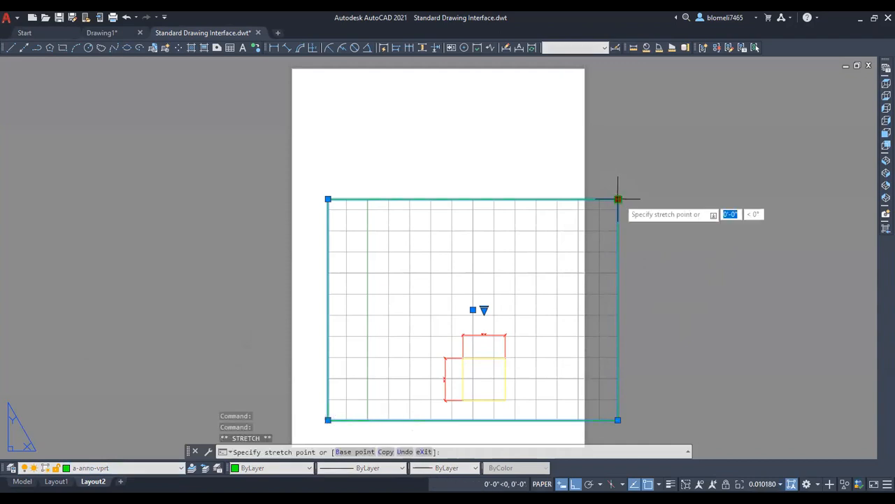
{"action": "left_click", "coordinate": [566, 91]}
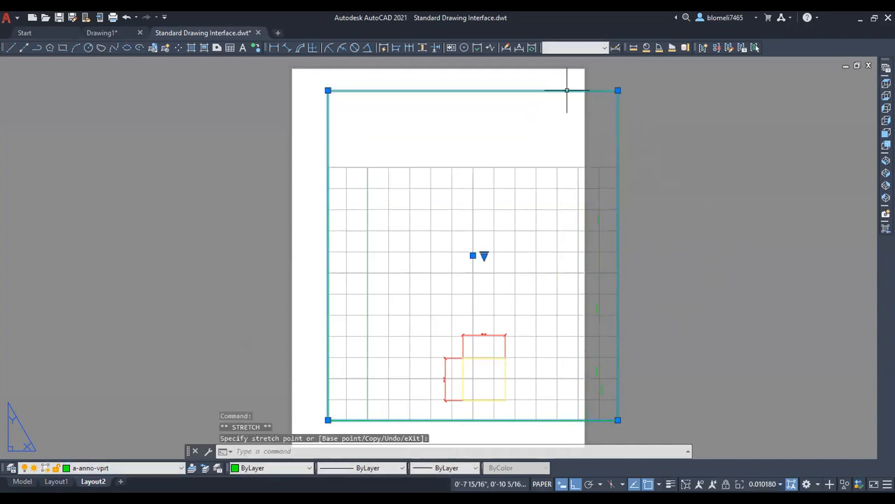
{"action": "left_click", "coordinate": [619, 420]}
{"action": "key", "text": "Escape"}
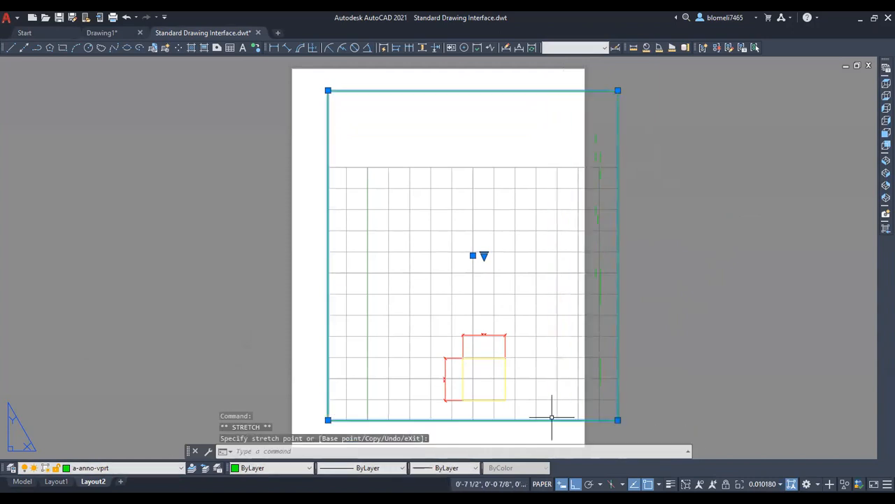
{"action": "left_click", "coordinate": [617, 419]}
{"action": "key", "text": "Escape"}
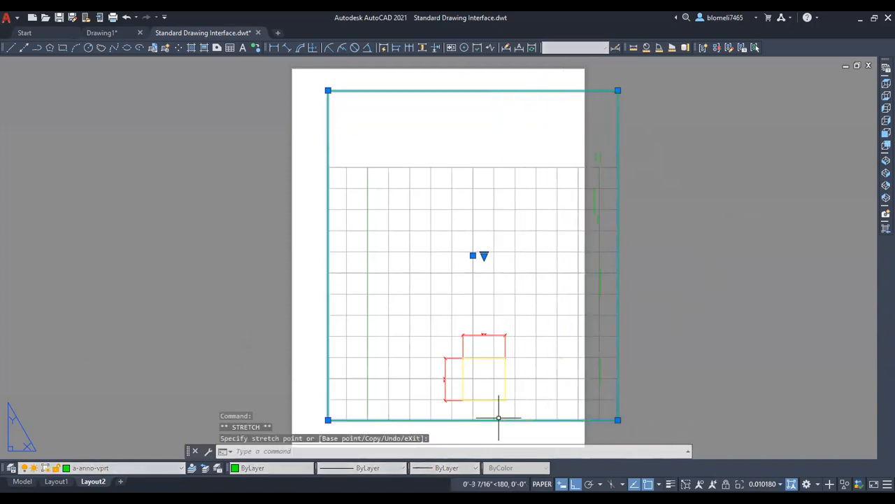
{"action": "left_click", "coordinate": [618, 90]}
{"action": "left_click", "coordinate": [523, 100]}
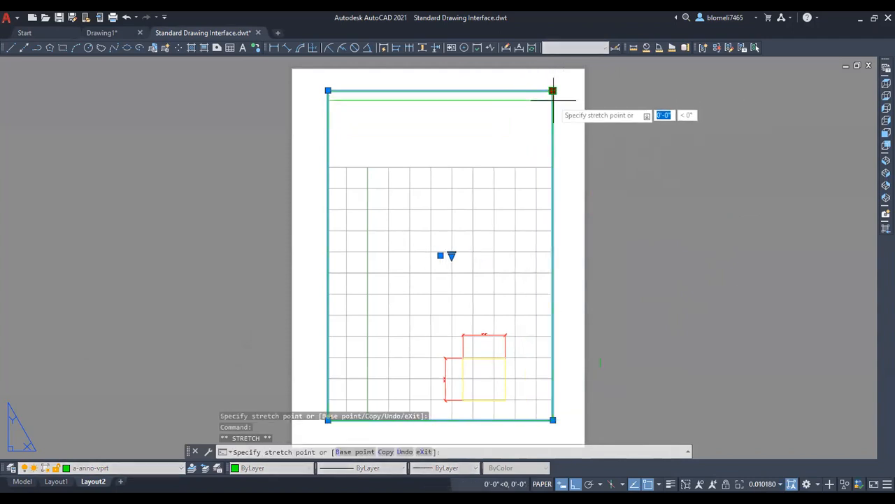
{"action": "left_click", "coordinate": [552, 90]}
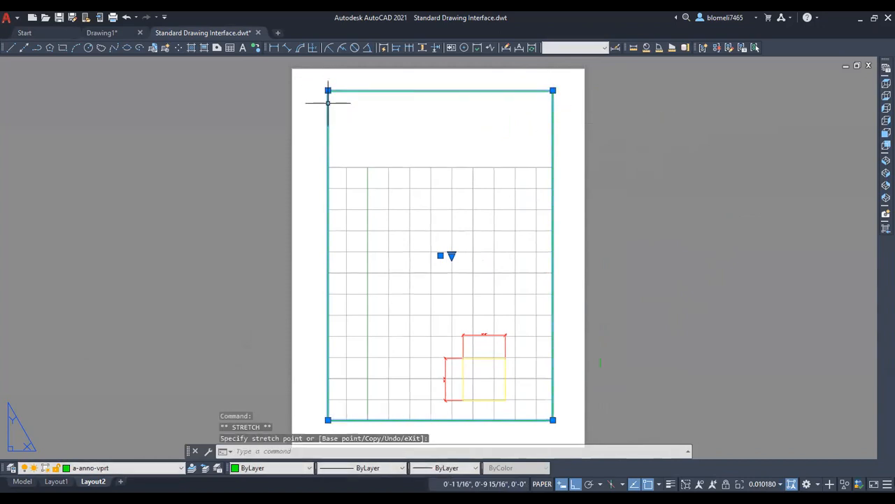
- Lower the Layout2 viewport's upper edge, leaving a larger blank band above it on the page
{"action": "scroll", "coordinate": [505, 316], "scroll_direction": "down", "scroll_amount": 2}
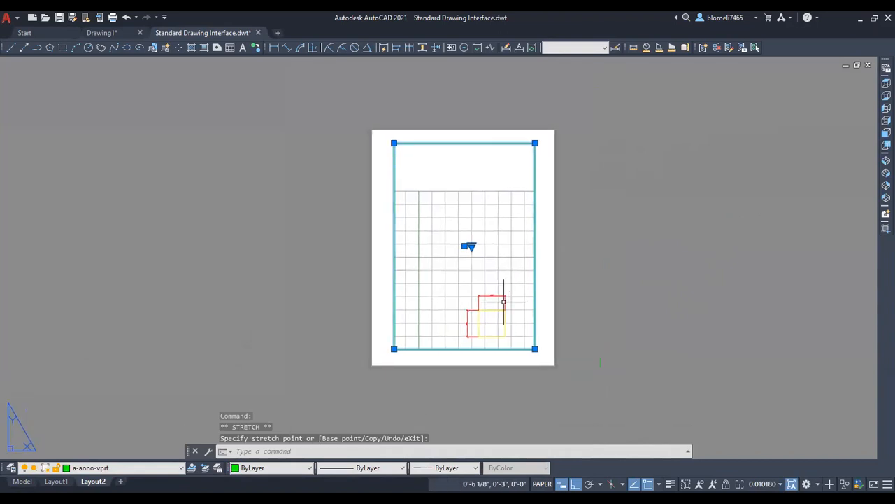
{"action": "left_click", "coordinate": [535, 346]}
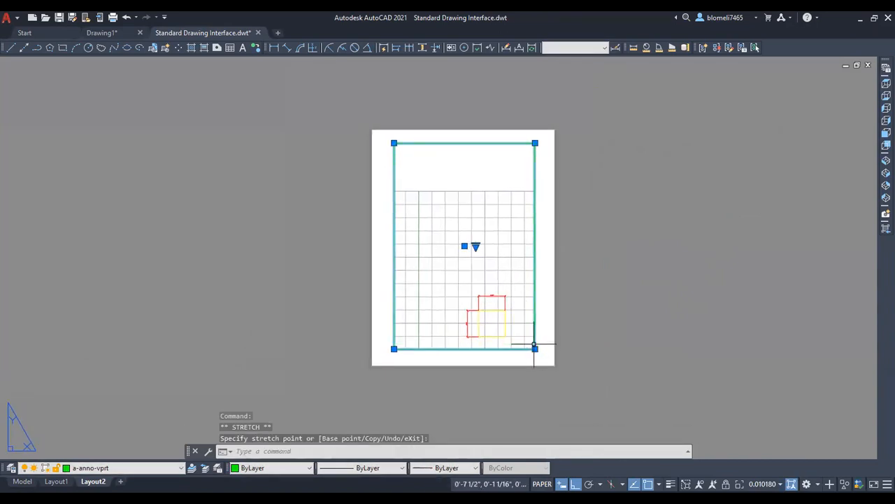
{"action": "left_click", "coordinate": [535, 144]}
{"action": "left_click", "coordinate": [535, 145]}
{"action": "left_click", "coordinate": [535, 142]}
{"action": "left_click", "coordinate": [533, 165]}
{"action": "left_click", "coordinate": [539, 146]}
{"action": "left_click", "coordinate": [538, 143]}
{"action": "left_click", "coordinate": [535, 143]}
{"action": "left_click", "coordinate": [535, 178]}
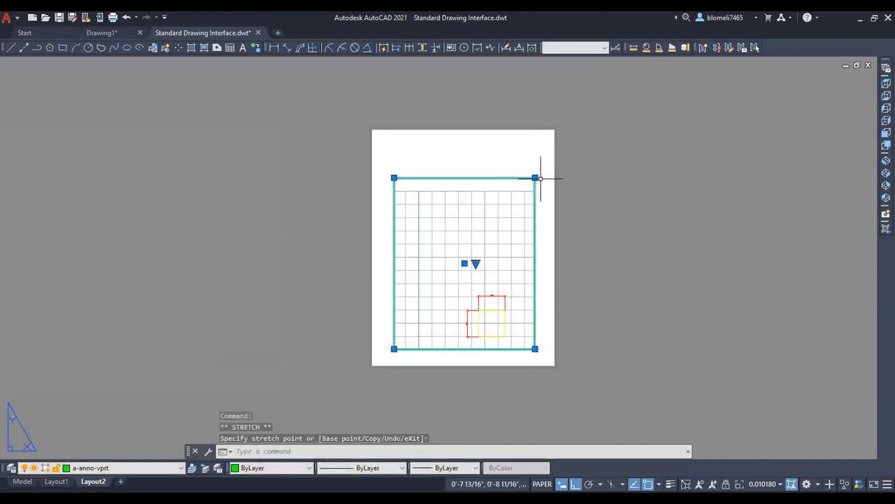
{"action": "double_click", "coordinate": [530, 172]}
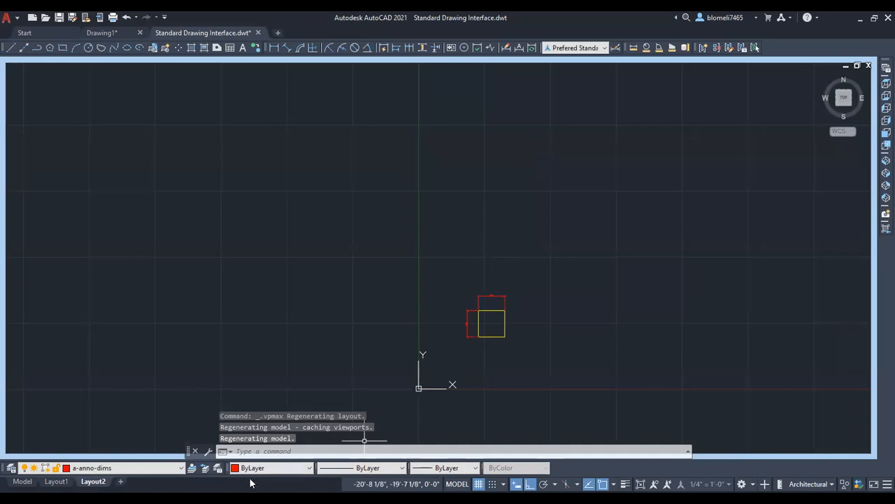
{"action": "left_click", "coordinate": [56, 481]}
{"action": "left_click", "coordinate": [93, 481]}
{"action": "scroll", "coordinate": [545, 217], "scroll_direction": "up", "scroll_amount": 2}
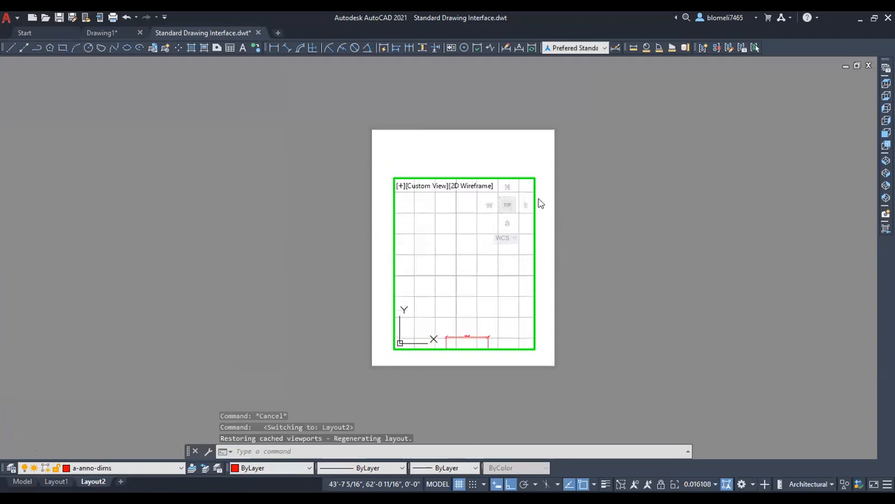
{"action": "scroll", "coordinate": [535, 204], "scroll_direction": "down", "scroll_amount": 2}
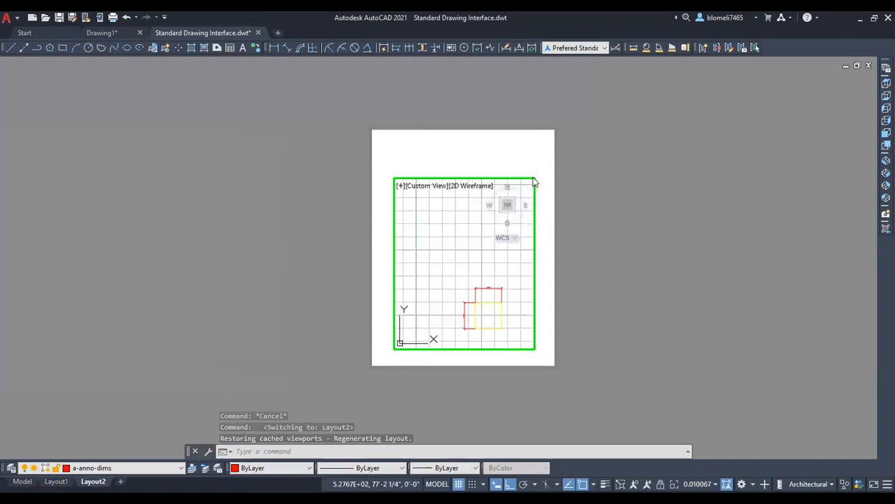
{"action": "left_click", "coordinate": [530, 193]}
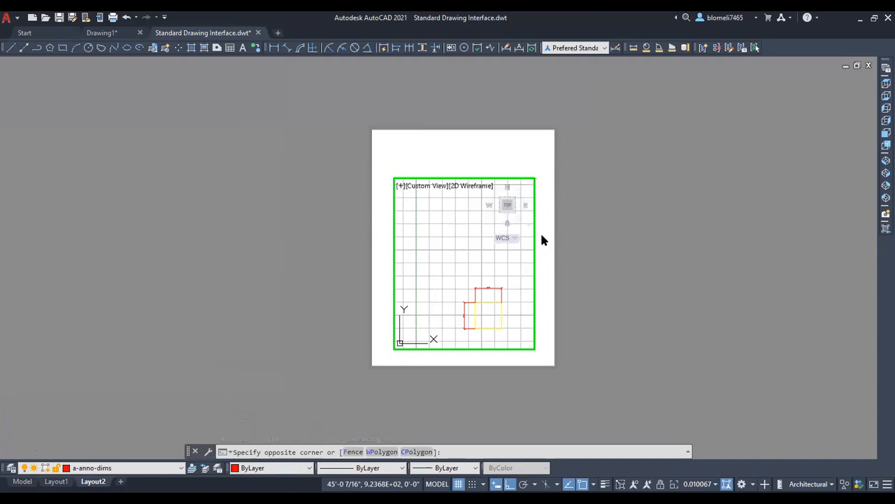
{"action": "left_click", "coordinate": [538, 231]}
{"action": "key", "text": "Escape"}
{"action": "key", "text": "Escape"}
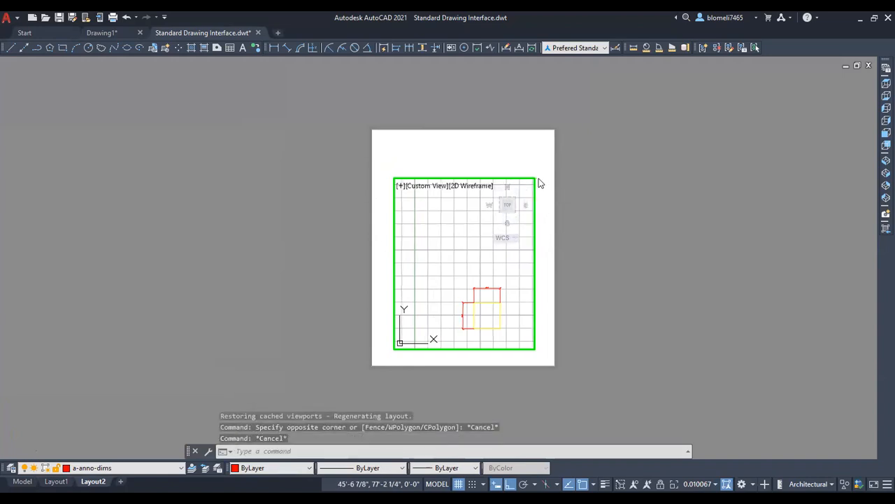
- Return to paper space and stretch the viewport's upper edge slightly upward, clearing the selection
{"action": "double_click", "coordinate": [536, 176]}
{"action": "left_click", "coordinate": [535, 179]}
{"action": "left_click", "coordinate": [535, 178]}
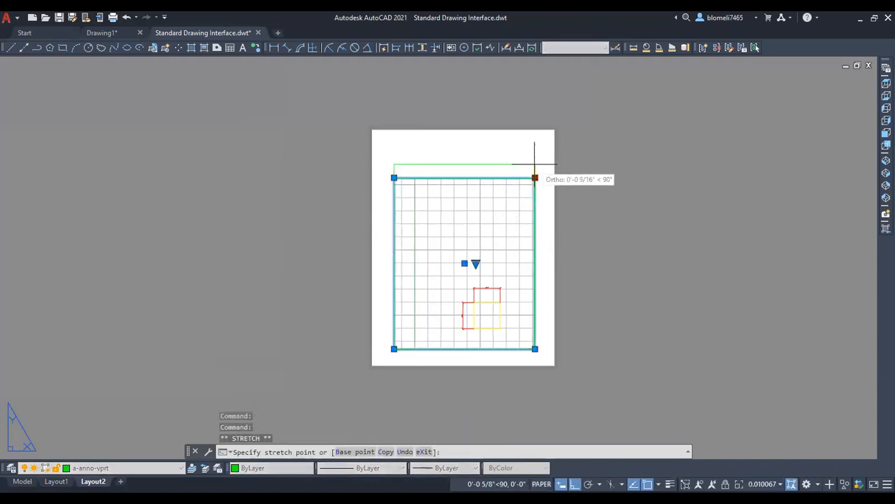
{"action": "key", "text": "Escape"}
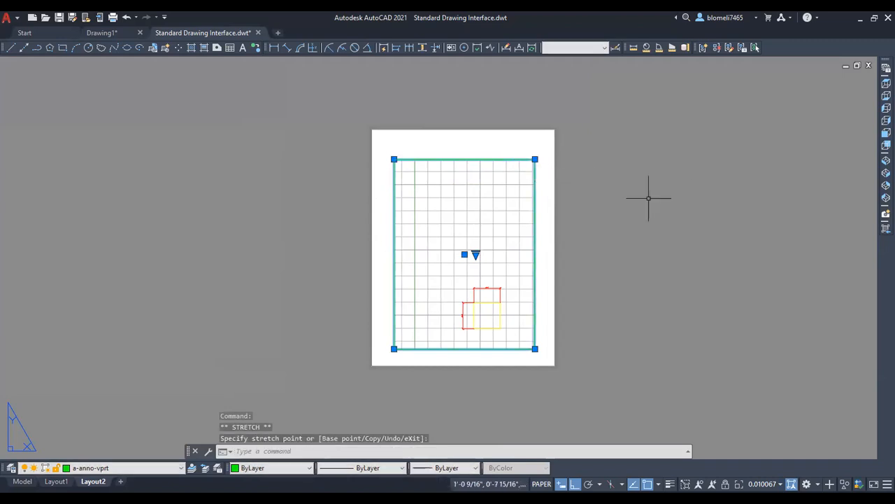
{"action": "key", "text": "Escape"}
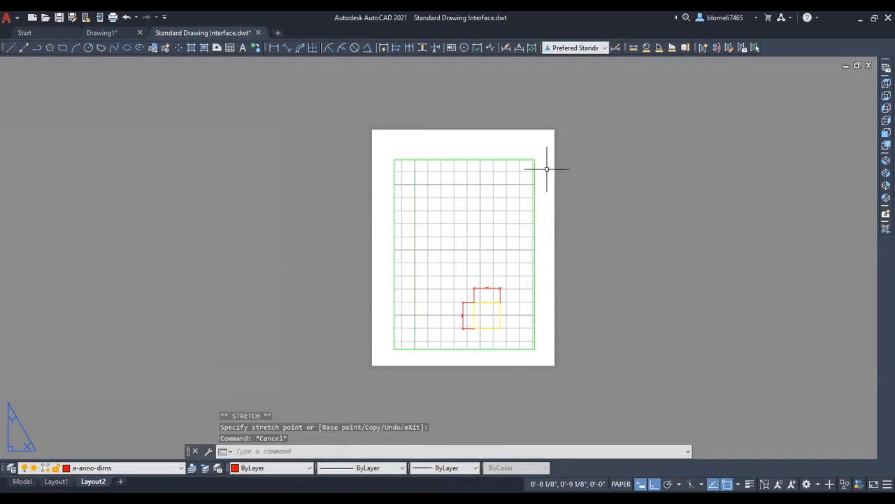
- Move the whole viewport slightly upward to even out its margins on the page
{"action": "left_click_drag", "start_coordinate": [543, 166], "coordinate": [525, 154]}
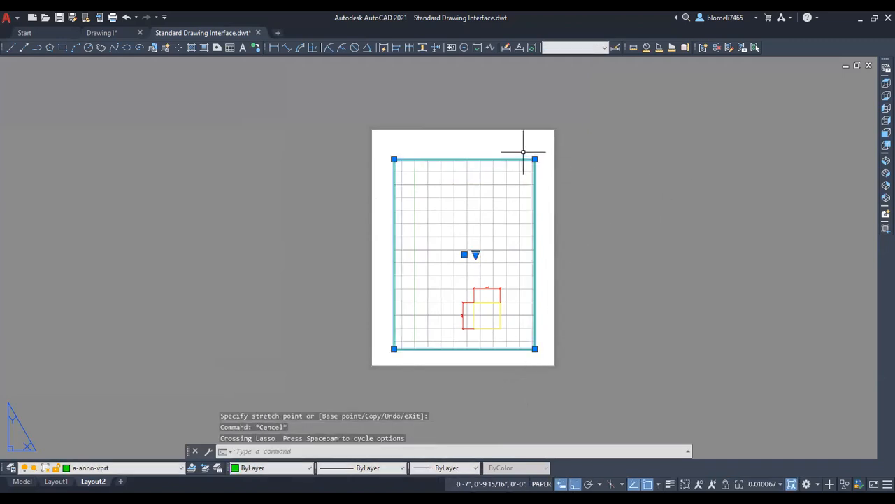
{"action": "left_click", "coordinate": [464, 254]}
{"action": "left_click", "coordinate": [465, 249]}
{"action": "left_click", "coordinate": [599, 226]}
{"action": "left_click", "coordinate": [577, 256]}
{"action": "key", "text": "Escape"}
- Activate the Layout2 viewport, pan the dimensioned square to its centre, and return to paper space
{"action": "scroll", "coordinate": [521, 286], "scroll_direction": "up", "scroll_amount": 2}
{"action": "scroll", "coordinate": [489, 295], "scroll_direction": "down", "scroll_amount": 6}
{"action": "scroll", "coordinate": [479, 297], "scroll_direction": "up", "scroll_amount": 6}
{"action": "double_click", "coordinate": [510, 275]}
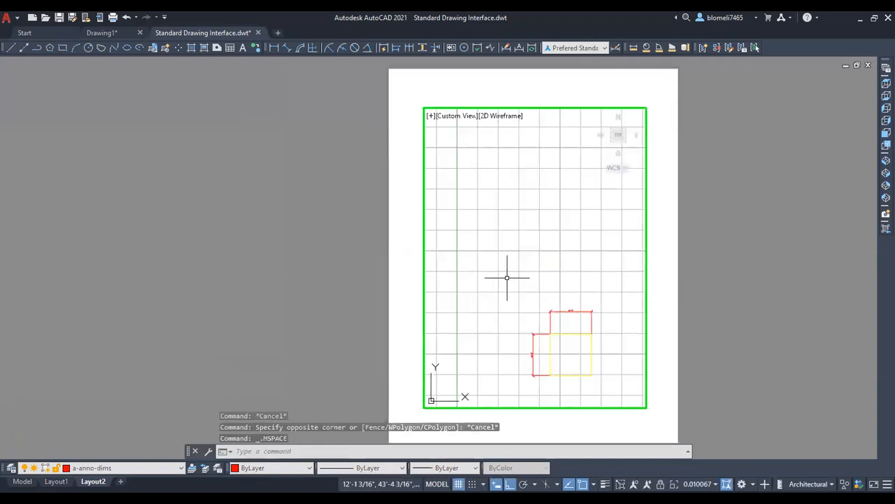
{"action": "scroll", "coordinate": [594, 277], "scroll_direction": "down", "scroll_amount": 4}
{"action": "middle_click_drag", "start_coordinate": [591, 277], "coordinate": [502, 245]}
{"action": "scroll", "coordinate": [547, 246], "scroll_direction": "up", "scroll_amount": 2}
{"action": "scroll", "coordinate": [503, 245], "scroll_direction": "down", "scroll_amount": 2}
{"action": "scroll", "coordinate": [554, 277], "scroll_direction": "up", "scroll_amount": 4}
{"action": "middle_click_drag", "start_coordinate": [555, 277], "coordinate": [639, 295]}
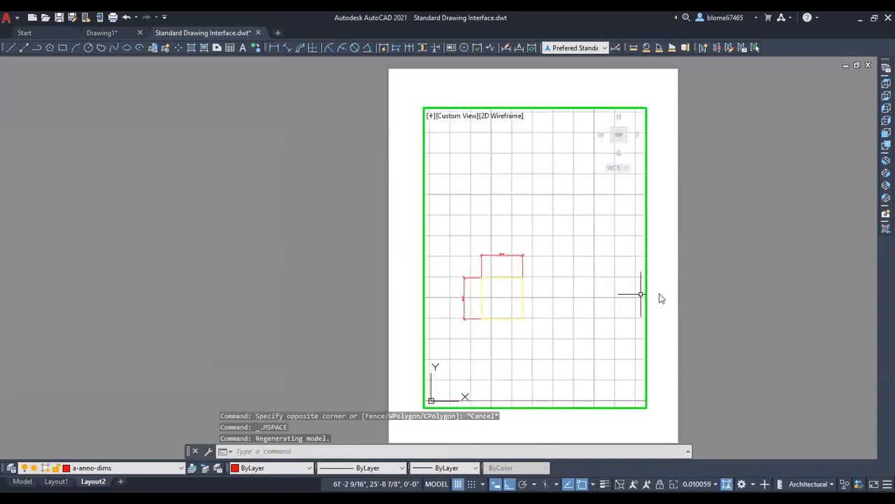
{"action": "middle_click_drag", "start_coordinate": [582, 266], "coordinate": [610, 254]}
{"action": "left_click", "coordinate": [590, 261]}
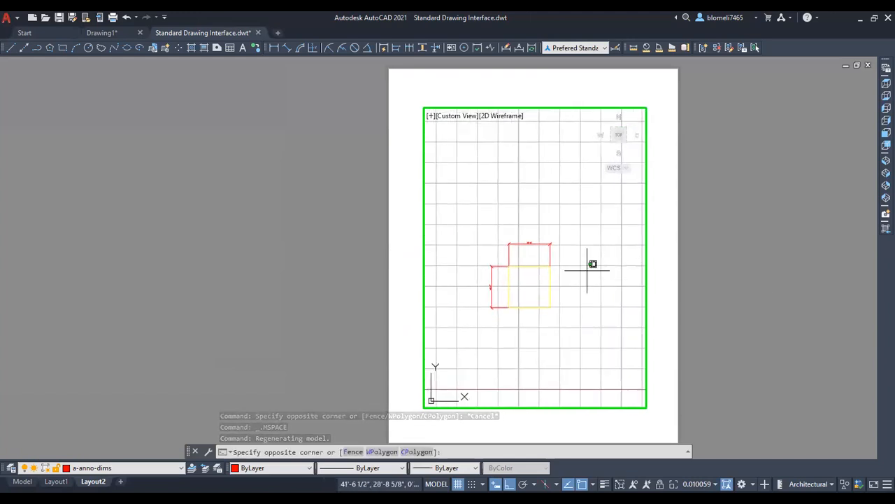
{"action": "mouse_move", "coordinate": [584, 313]}
{"action": "middle_mouse_down"}
{"action": "mouse_move", "coordinate": [589, 208]}
{"action": "mouse_move", "coordinate": [536, 314]}
{"action": "mouse_move", "coordinate": [583, 324]}
{"action": "mouse_move", "coordinate": [594, 304]}
{"action": "mouse_move", "coordinate": [592, 335]}
{"action": "mouse_move", "coordinate": [586, 310]}
{"action": "middle_mouse_up"}
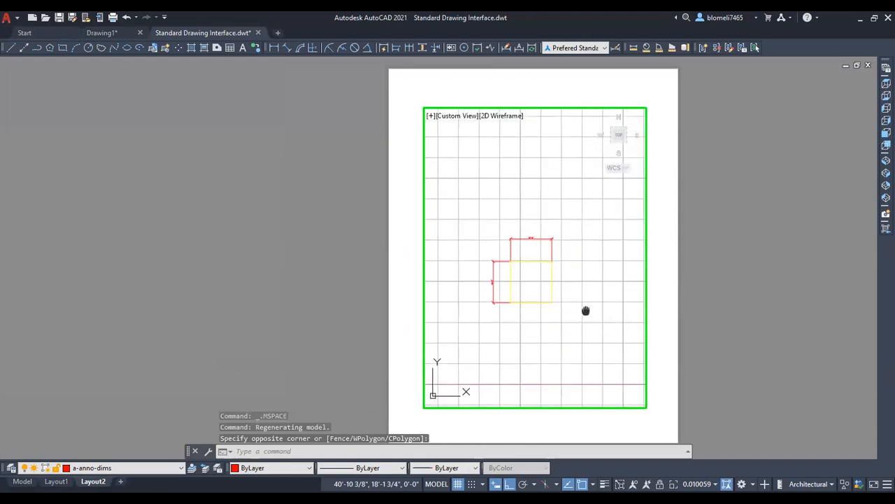
{"action": "double_click", "coordinate": [671, 250]}
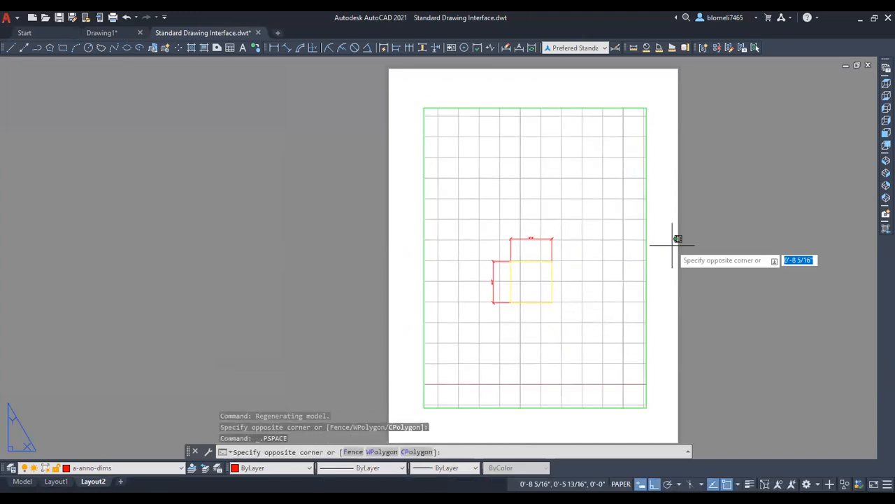
{"action": "left_click", "coordinate": [669, 266]}
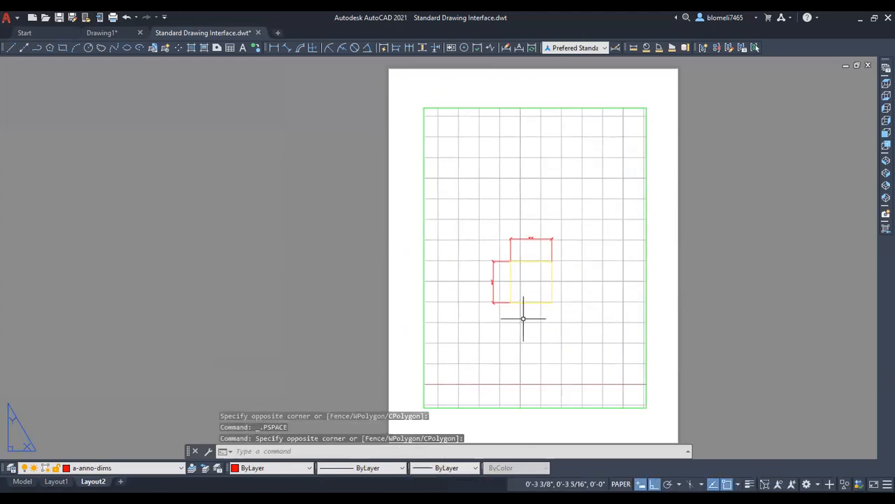
- Reactivate the viewport, enlarge the dimensioned square in its view and recentre it
{"action": "left_click", "coordinate": [563, 280]}
{"action": "double_click", "coordinate": [603, 294]}
{"action": "scroll", "coordinate": [566, 355], "scroll_direction": "down", "scroll_amount": 3}
{"action": "scroll", "coordinate": [561, 360], "scroll_direction": "up", "scroll_amount": 3}
{"action": "scroll", "coordinate": [562, 359], "scroll_direction": "down", "scroll_amount": 4}
{"action": "scroll", "coordinate": [570, 352], "scroll_direction": "up", "scroll_amount": 4}
{"action": "left_click", "coordinate": [567, 351]}
{"action": "scroll", "coordinate": [558, 339], "scroll_direction": "up", "scroll_amount": 2}
{"action": "middle_click_drag", "start_coordinate": [558, 339], "coordinate": [606, 345]}
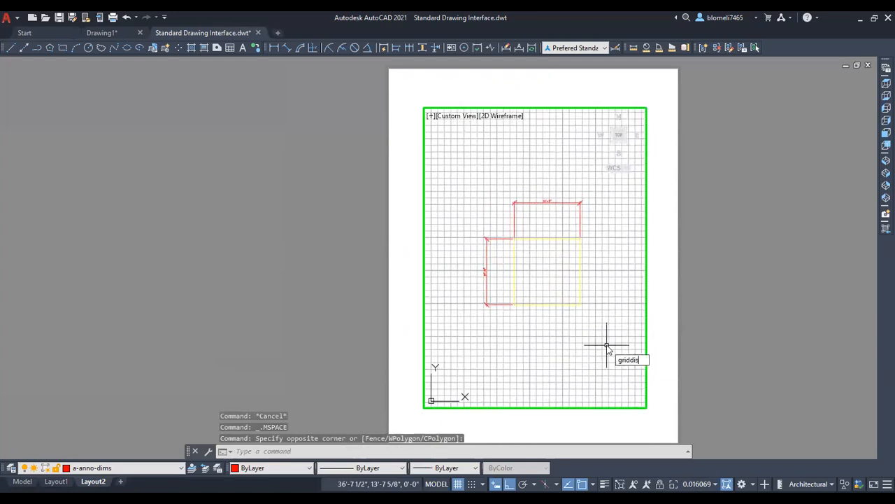
- Hide the viewport's grid by setting the GRIDDISPLAY variable to 0
{"action": "key", "text": "Return"}
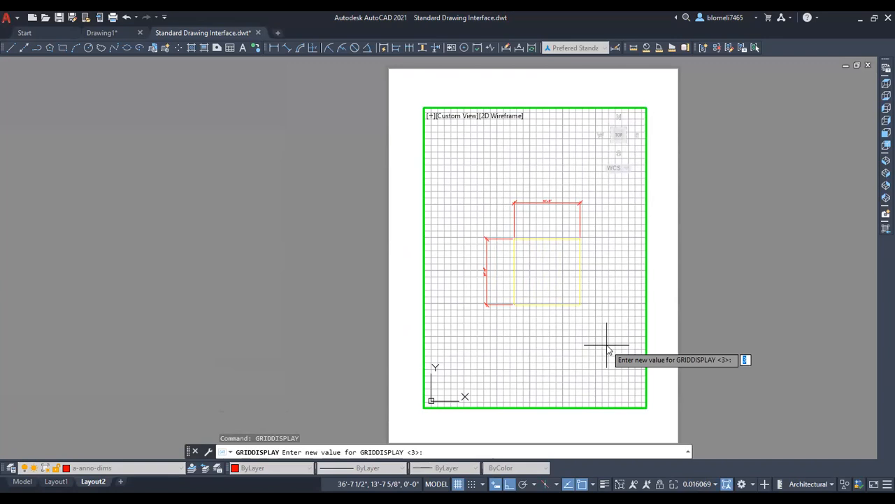
{"action": "type", "text": "0"}
{"action": "key", "text": "Return"}
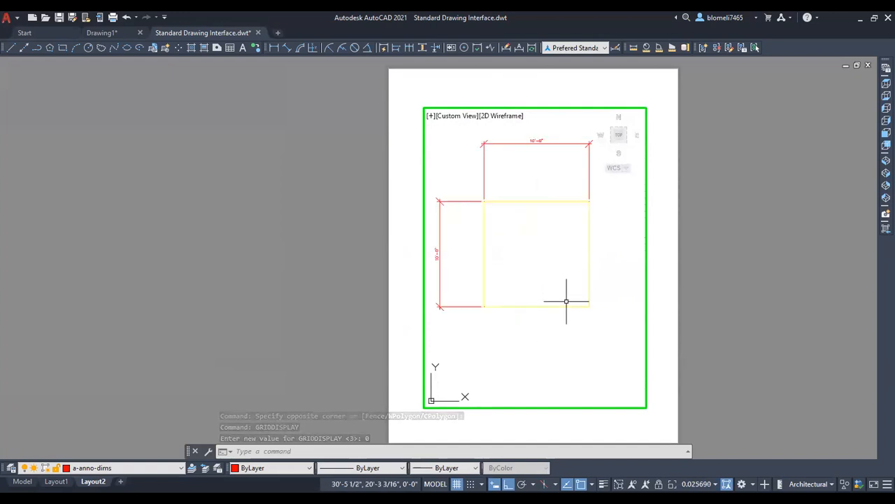
- Return to paper space and set the viewport's standard scale to 1/4" = 1'-0" in its properties
{"action": "double_click", "coordinate": [656, 279]}
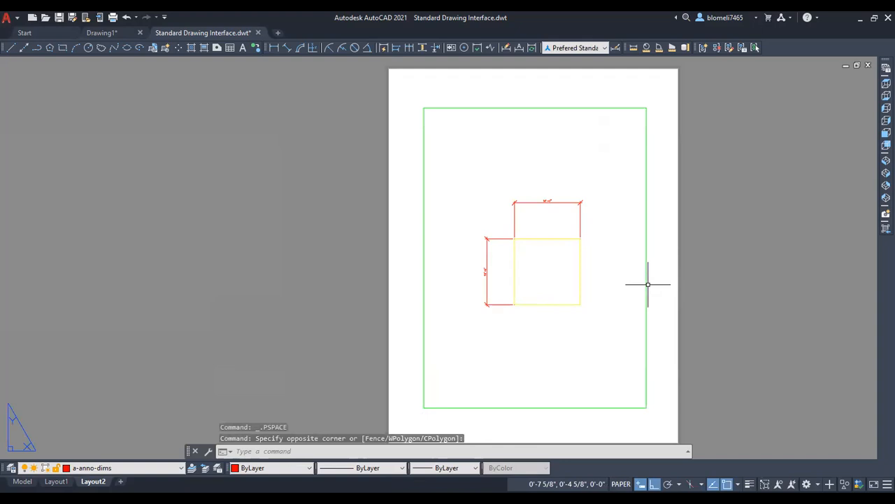
{"action": "left_click", "coordinate": [647, 285]}
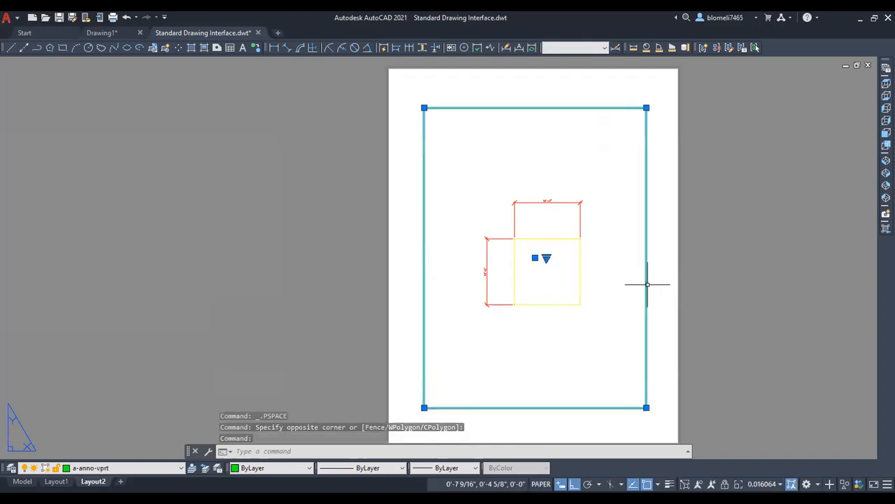
{"action": "right_click", "coordinate": [647, 284]}
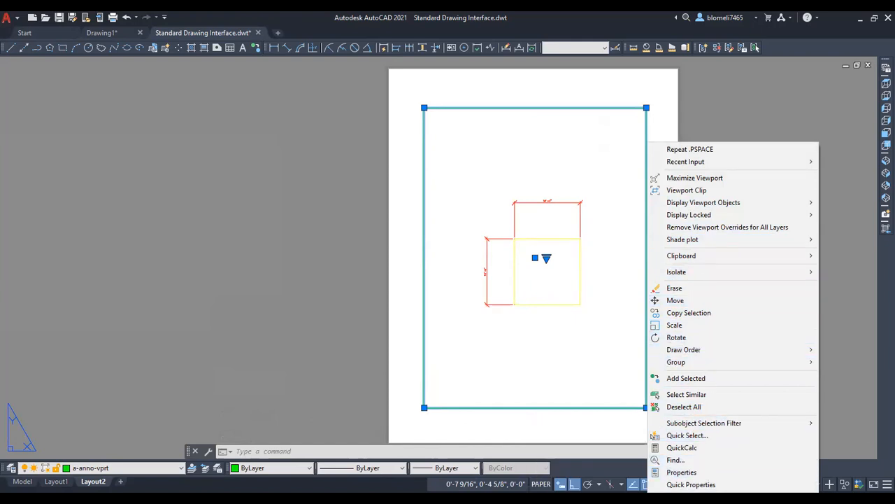
{"action": "left_click", "coordinate": [682, 472]}
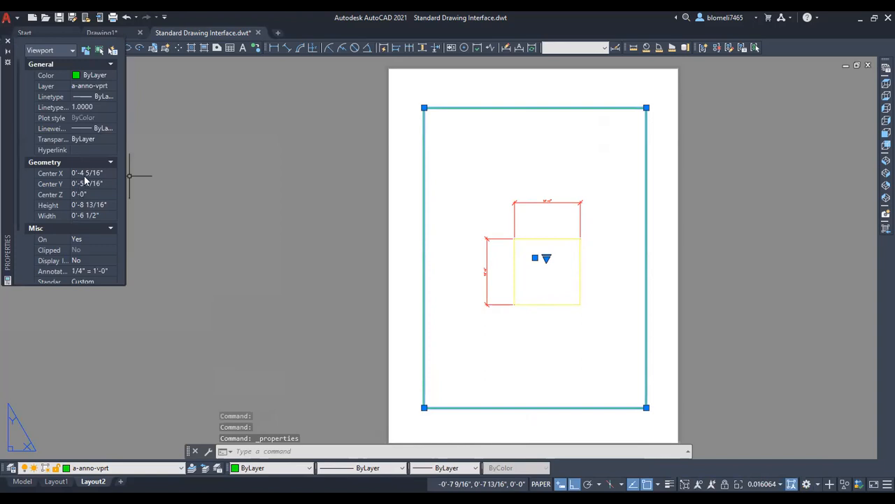
{"action": "scroll", "coordinate": [82, 178], "scroll_direction": "down", "scroll_amount": 3}
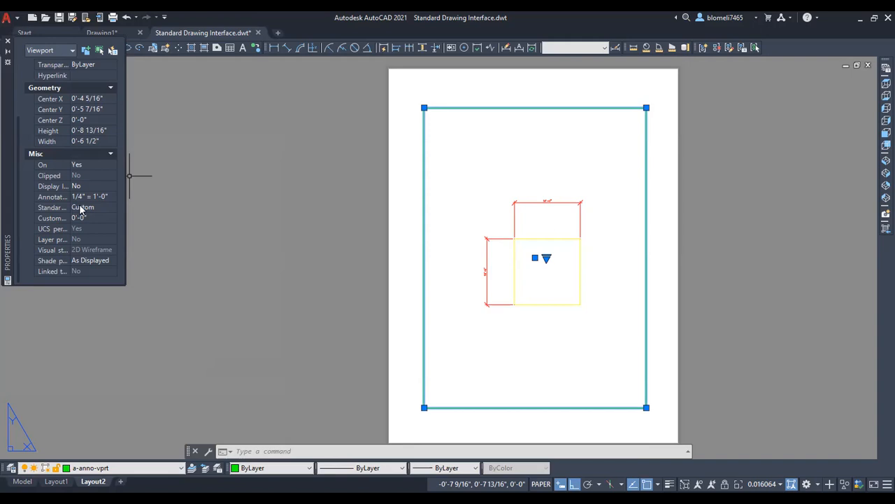
{"action": "left_click", "coordinate": [81, 209]}
{"action": "left_click", "coordinate": [110, 206]}
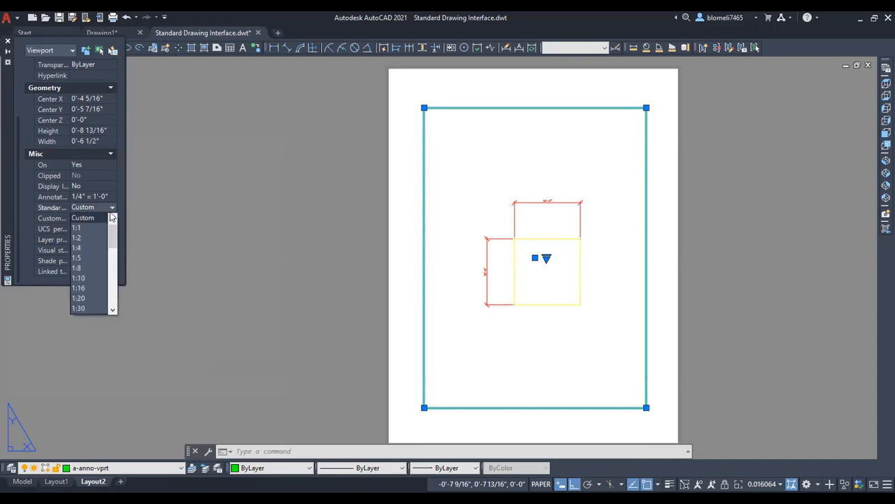
{"action": "scroll", "coordinate": [82, 272], "scroll_direction": "down", "scroll_amount": 6}
{"action": "left_click", "coordinate": [89, 286]}
{"action": "left_click", "coordinate": [89, 288]}
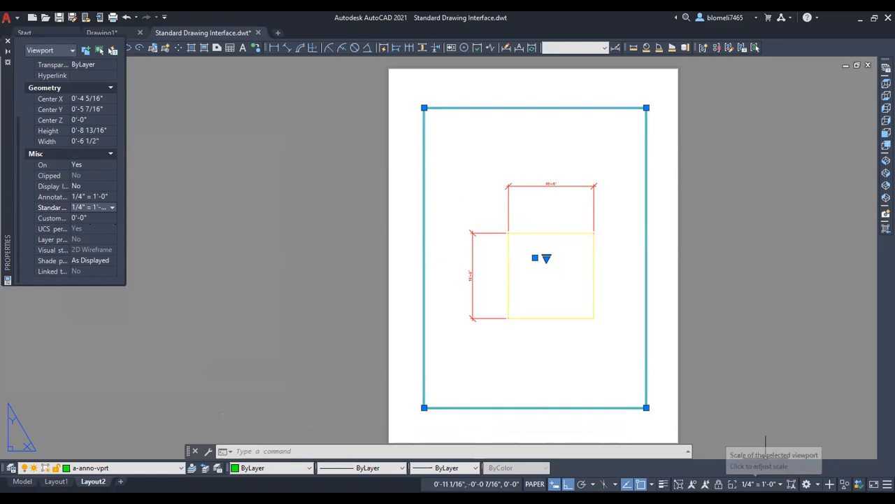
- Switch from Layout2 back to model space
{"action": "left_click", "coordinate": [23, 481]}
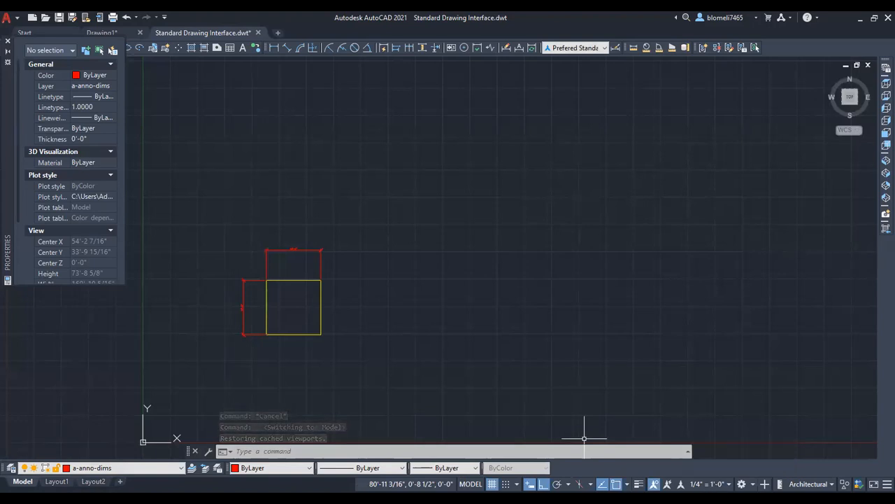
- Return to Layout2 and review the viewport's scale settings in its properties
{"action": "left_click", "coordinate": [93, 481]}
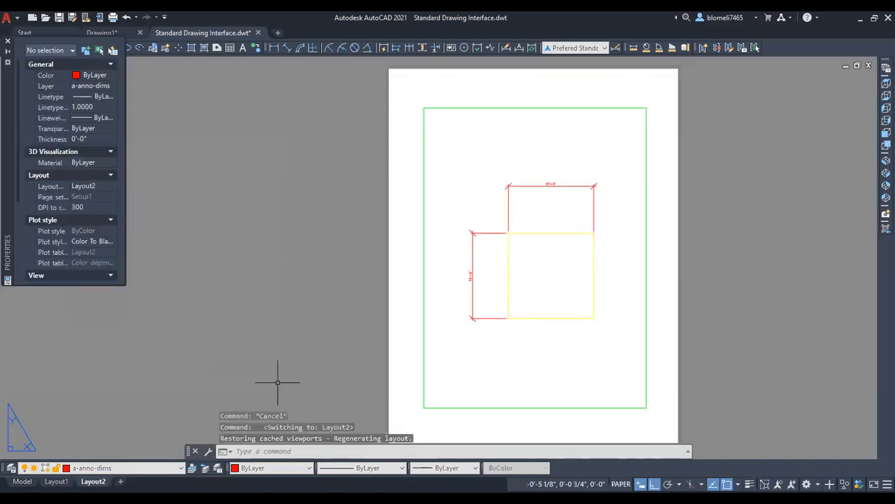
{"action": "left_click", "coordinate": [647, 224]}
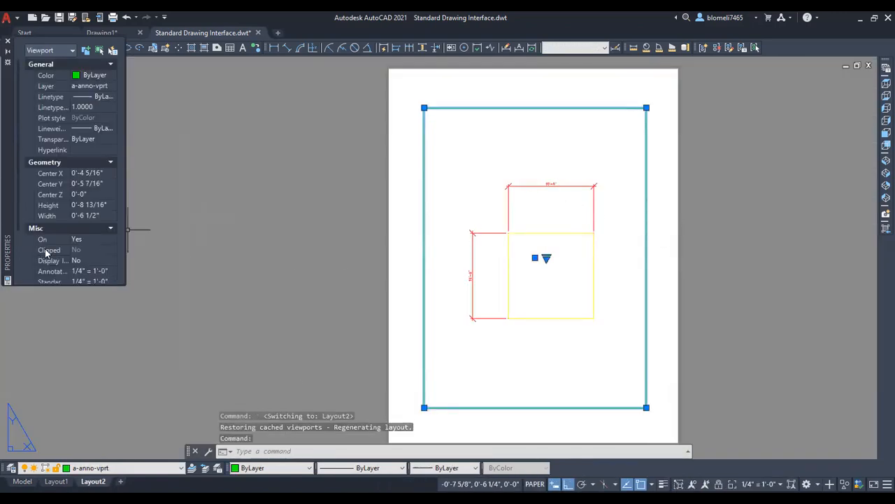
{"action": "scroll", "coordinate": [94, 277], "scroll_direction": "down", "scroll_amount": 3}
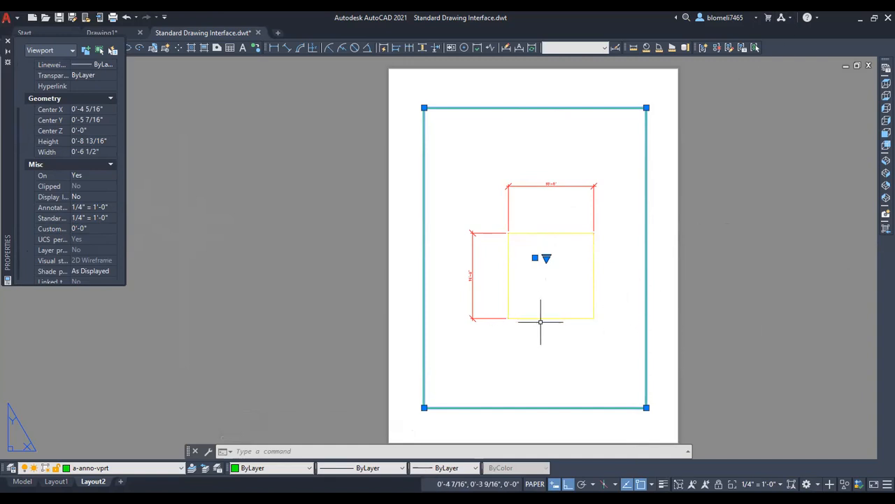
{"action": "left_click", "coordinate": [718, 301]}
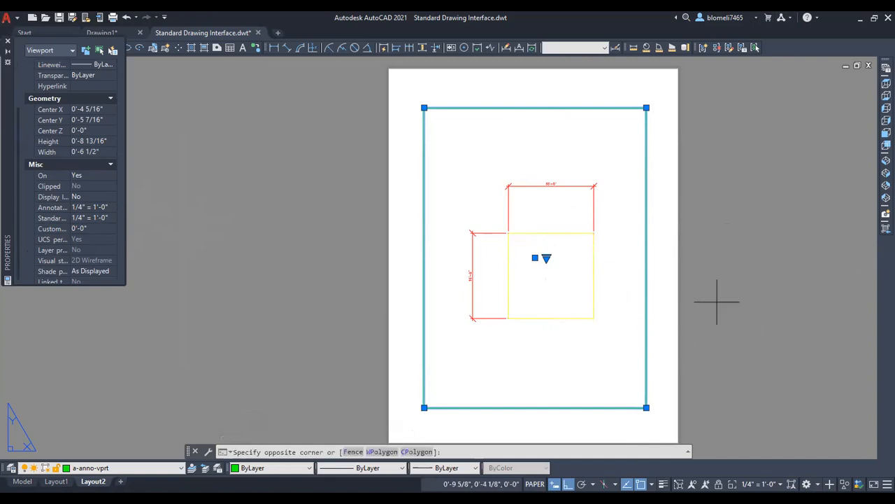
{"action": "left_click", "coordinate": [687, 322]}
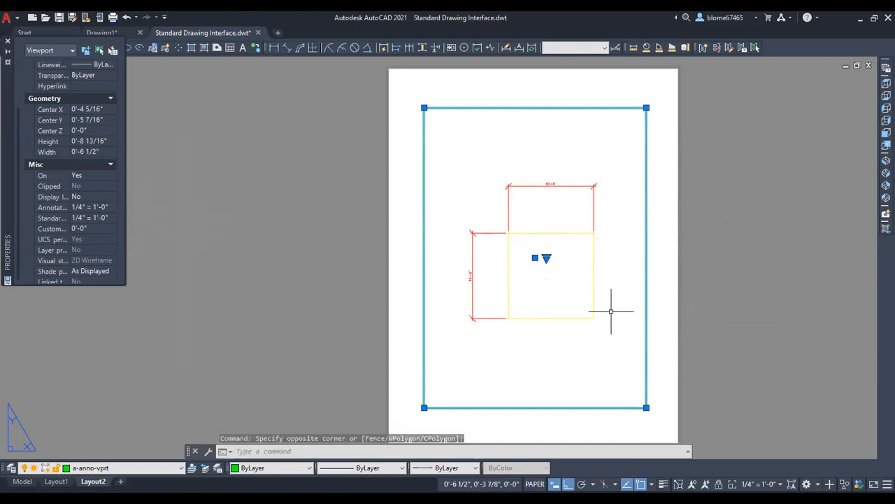
{"action": "key", "text": "Escape"}
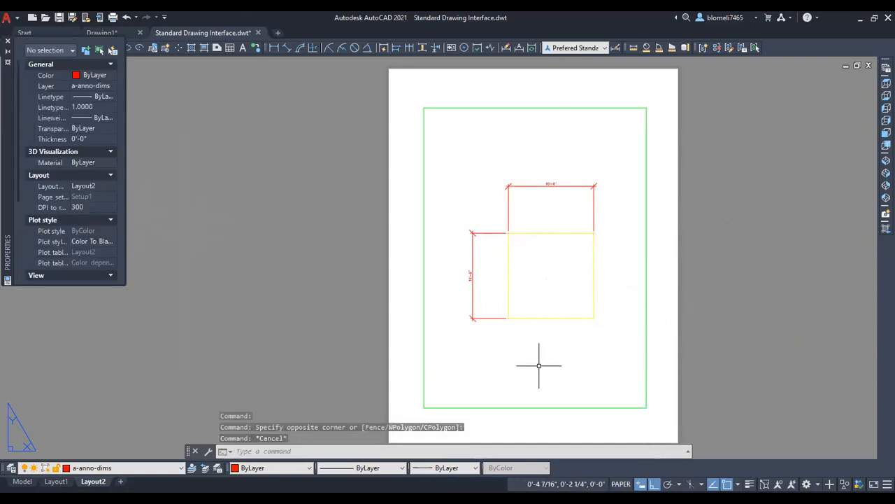
- Turn off the a-anno-vprt layer to hide the viewport border on Layout2
{"action": "left_click", "coordinate": [140, 467]}
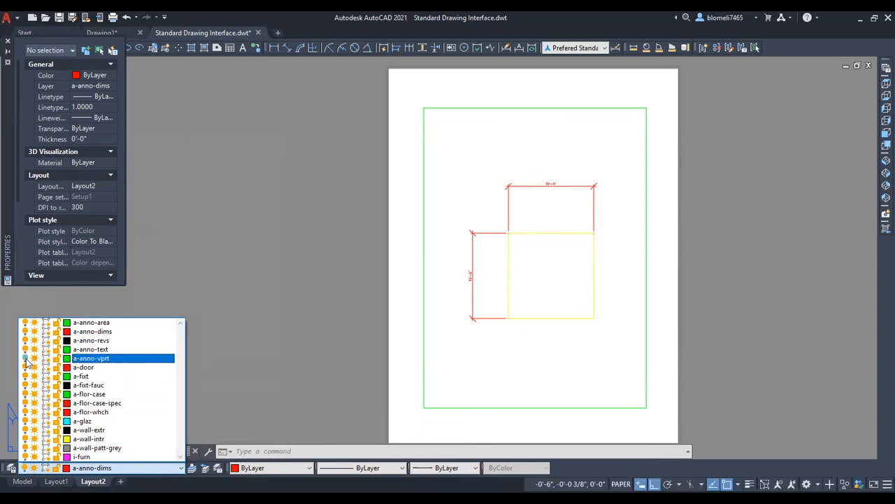
{"action": "left_click", "coordinate": [266, 324]}
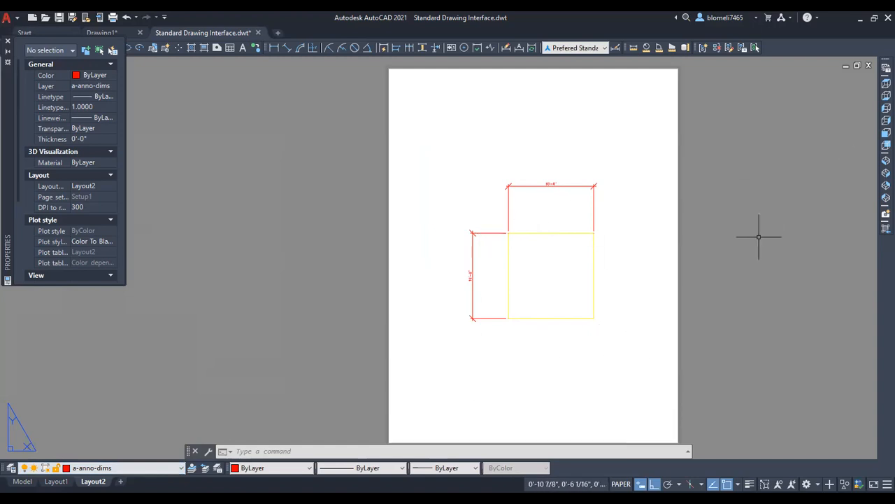
{"action": "scroll", "coordinate": [622, 280], "scroll_direction": "up", "scroll_amount": 2}
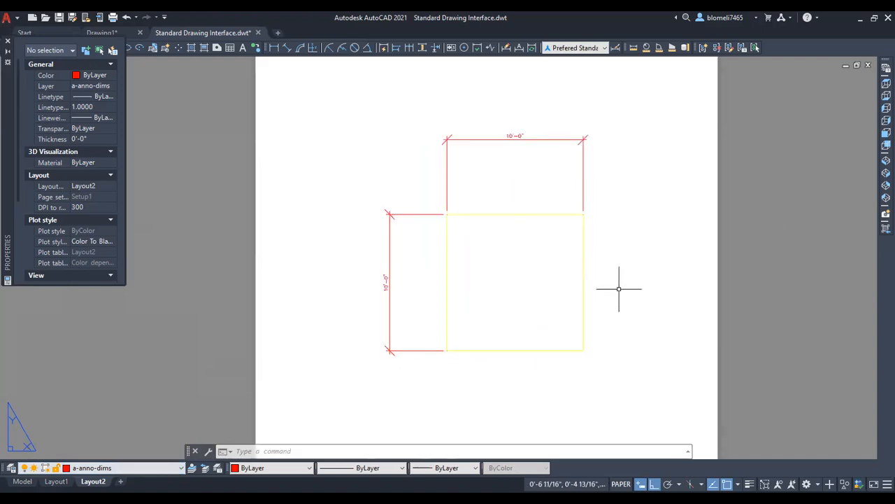
{"action": "scroll", "coordinate": [620, 288], "scroll_direction": "down", "scroll_amount": 2}
{"action": "scroll", "coordinate": [605, 293], "scroll_direction": "down", "scroll_amount": 2}
{"action": "scroll", "coordinate": [539, 248], "scroll_direction": "up", "scroll_amount": 2}
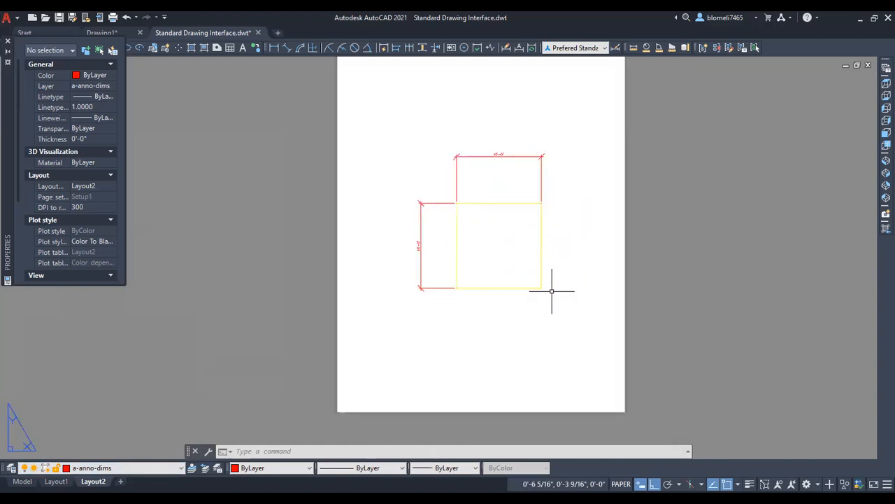
- Add single-line text "Test Square" below the dimensioned square with a 1/4" paper height and the default rotation
{"action": "type", "text": "DT"}
{"action": "key", "text": "Return"}
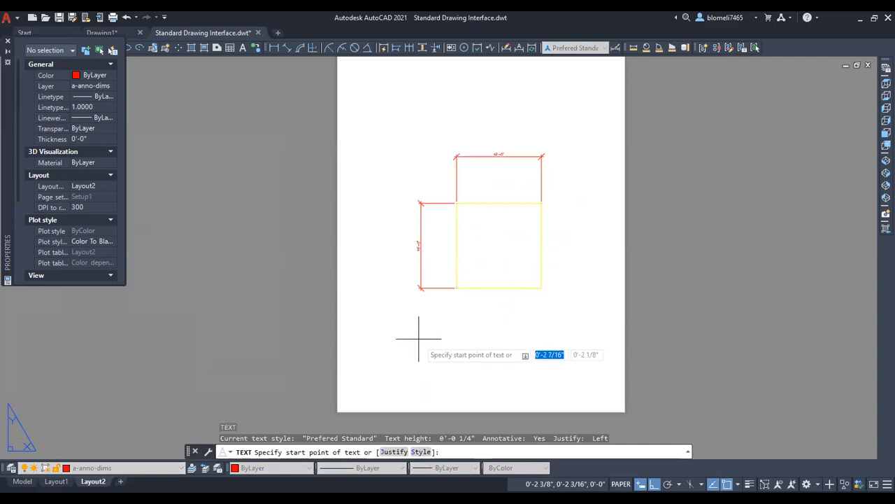
{"action": "left_click", "coordinate": [412, 343]}
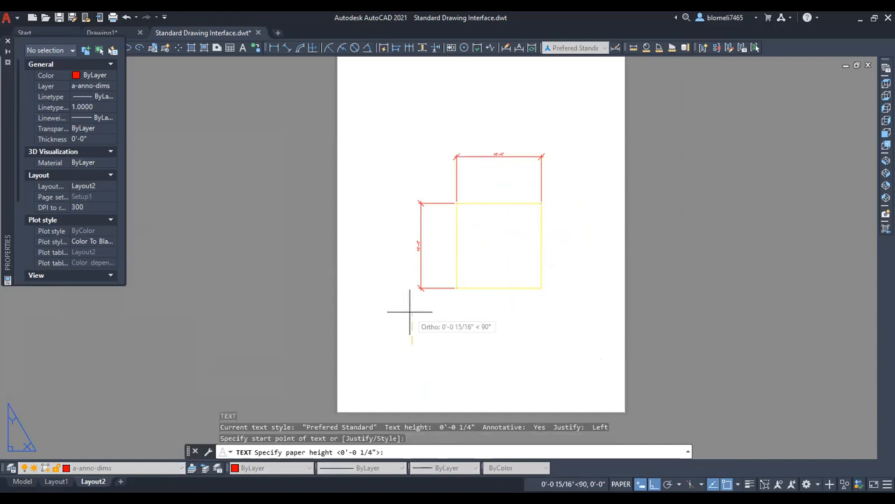
{"action": "type", "text": "1/4"}
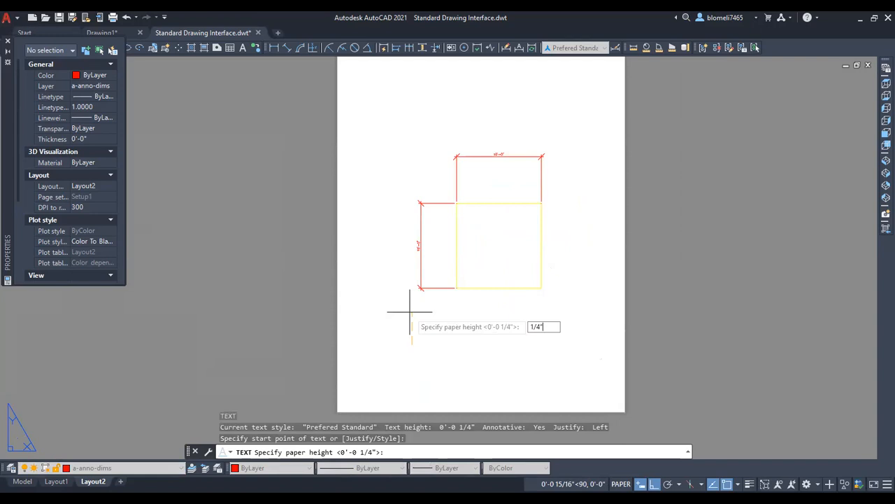
{"action": "key", "text": "Return"}
{"action": "key", "text": "Return"}
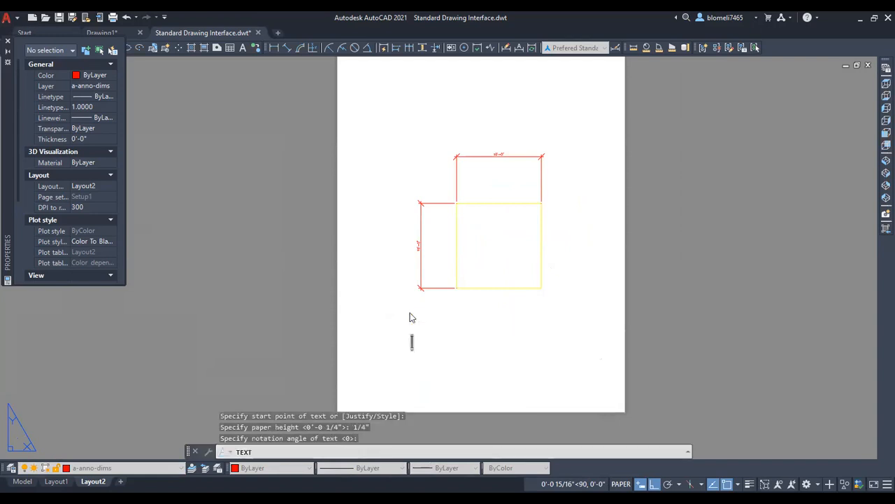
{"action": "type", "text": "Test Square"}
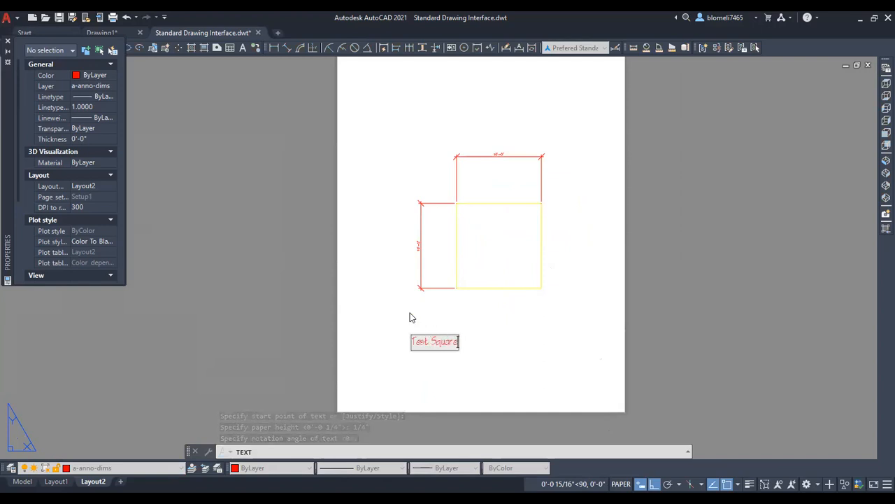
{"action": "key", "text": "Return"}
{"action": "key", "text": "Return"}
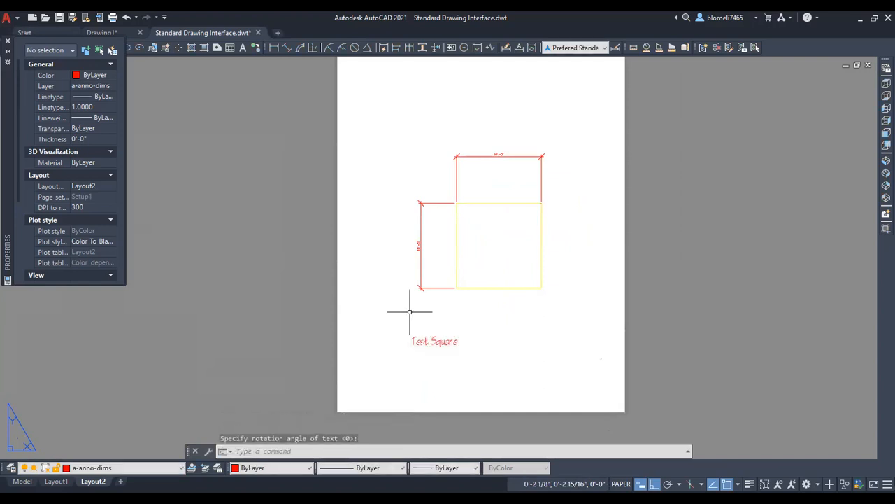
- Change the Test Square text's layer to a-anno-text
{"action": "left_click", "coordinate": [439, 342]}
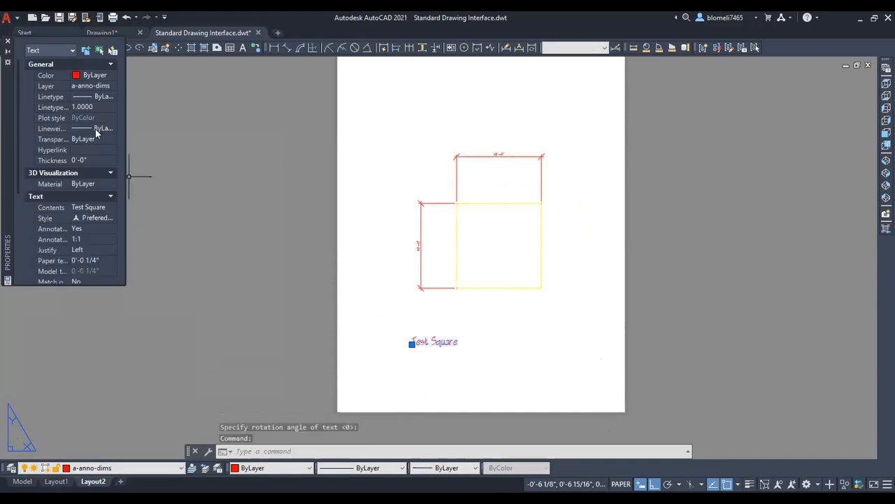
{"action": "left_click", "coordinate": [109, 87]}
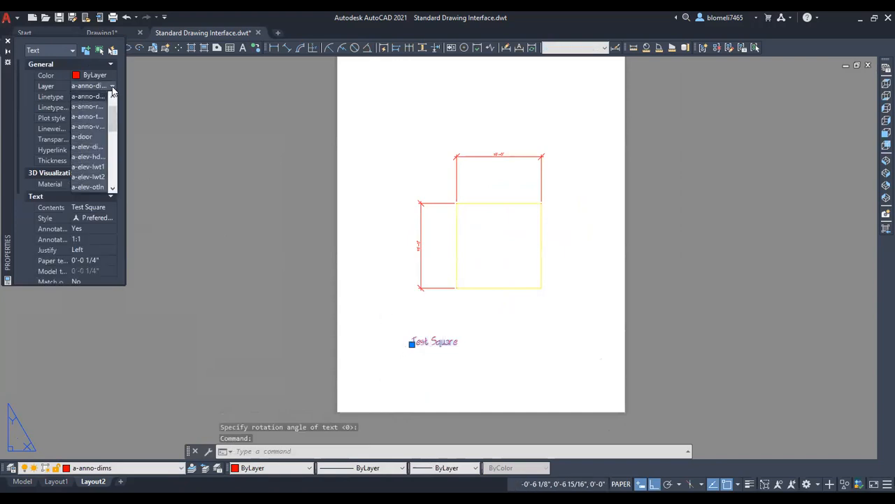
{"action": "left_click", "coordinate": [91, 117]}
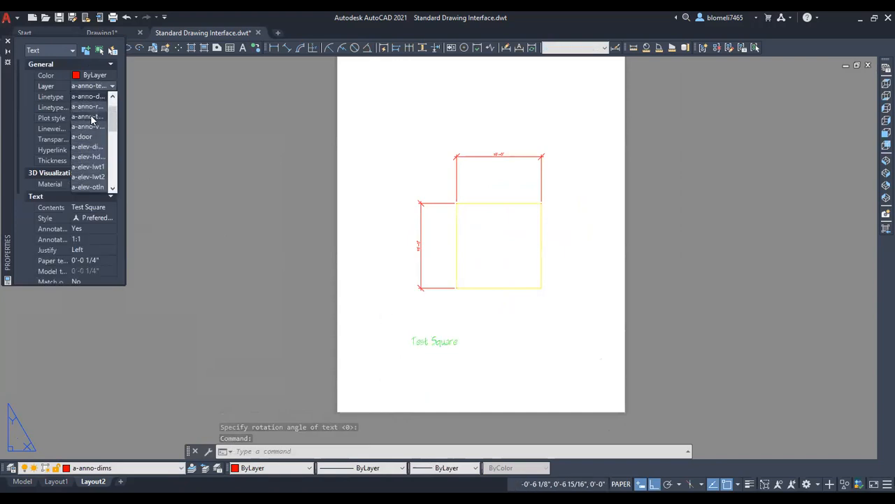
{"action": "key", "text": "Escape"}
- Move the Test Square text rightward so it sits beneath the square, and close the Properties palette
{"action": "mouse_move", "coordinate": [510, 362]}
{"action": "left_mouse_down"}
{"action": "mouse_move", "coordinate": [402, 305]}
{"action": "mouse_move", "coordinate": [455, 367]}
{"action": "left_mouse_up"}
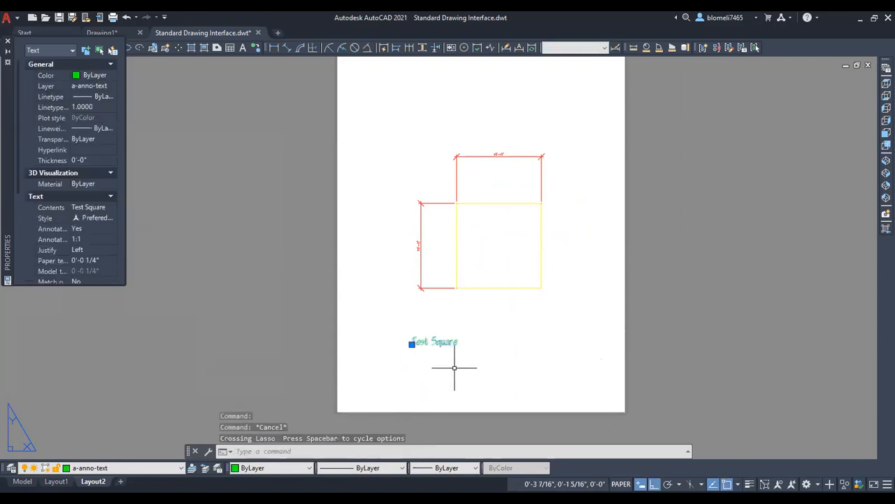
{"action": "type", "text": "M"}
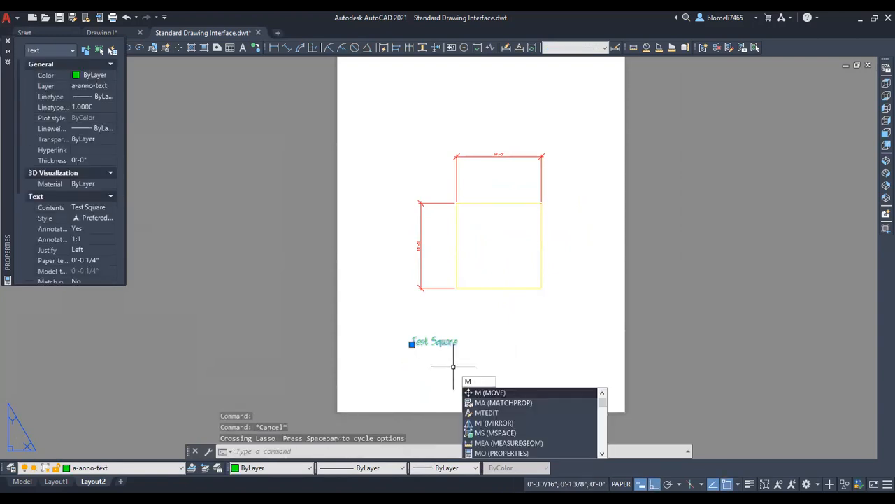
{"action": "key", "text": "Return"}
{"action": "left_click", "coordinate": [475, 331]}
{"action": "left_click", "coordinate": [517, 329]}
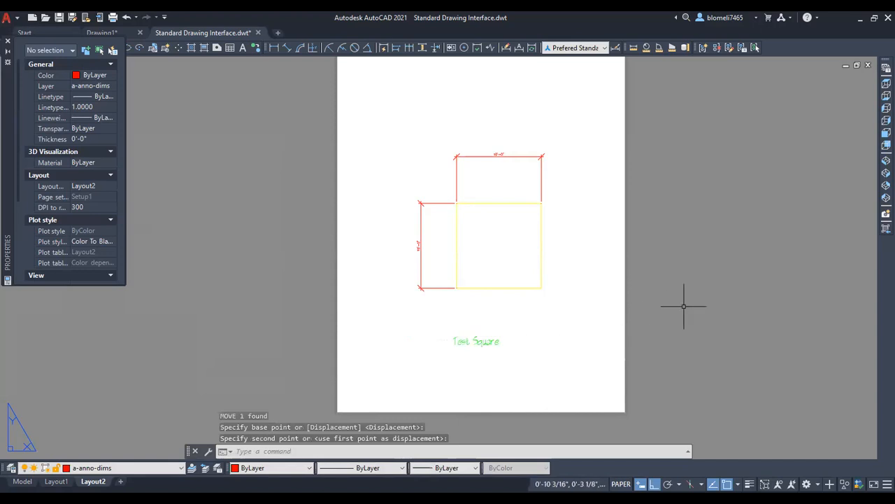
{"action": "scroll", "coordinate": [595, 299], "scroll_direction": "up", "scroll_amount": 1}
{"action": "scroll", "coordinate": [595, 297], "scroll_direction": "down", "scroll_amount": 1}
{"action": "key", "text": "Escape"}
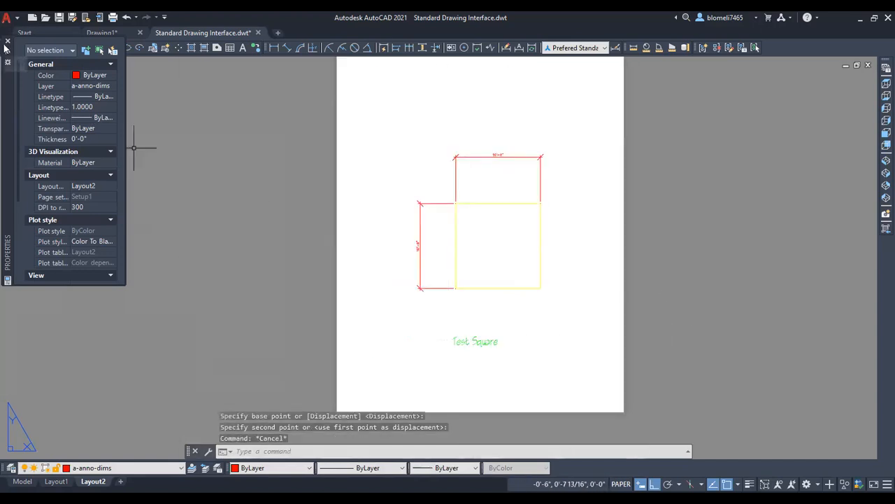
{"action": "scroll", "coordinate": [677, 241], "scroll_direction": "up", "scroll_amount": 1}
{"action": "scroll", "coordinate": [677, 247], "scroll_direction": "down", "scroll_amount": 1}
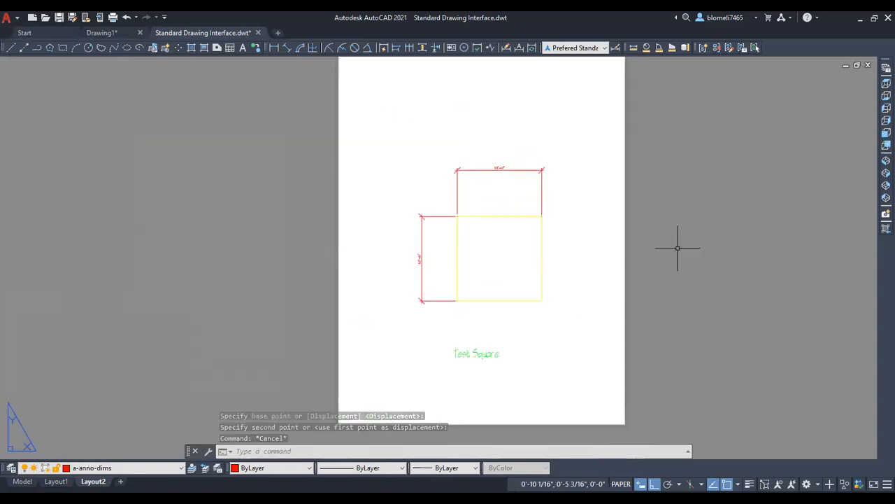
- Plot Layout2 as a single sheet to PDF, saving it on the Desktop as "Test Square"
{"action": "right_click", "coordinate": [94, 483]}
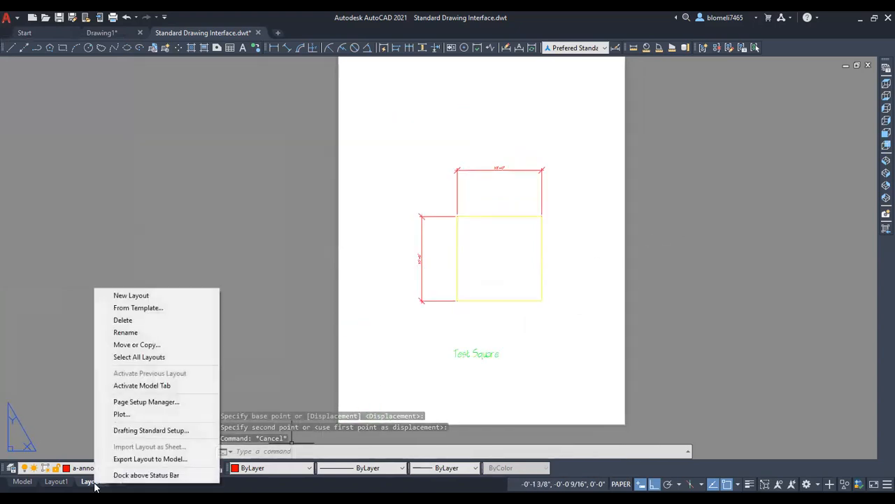
{"action": "left_click", "coordinate": [135, 413]}
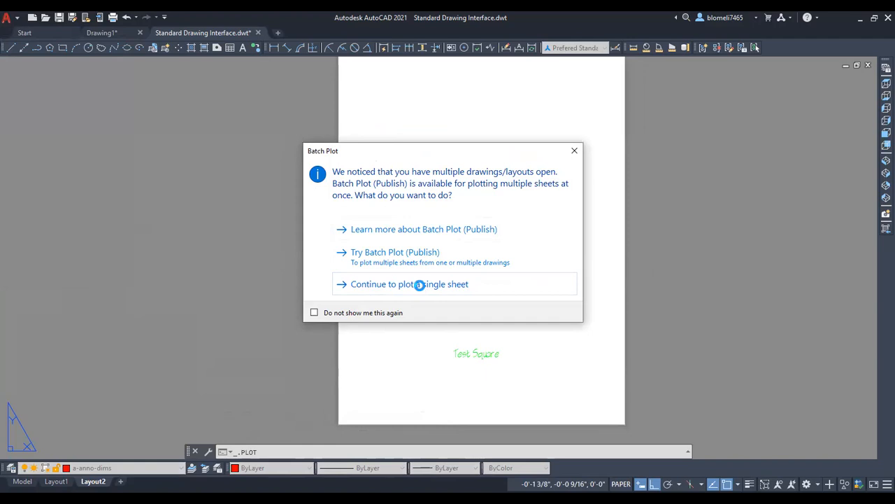
{"action": "left_click", "coordinate": [419, 285]}
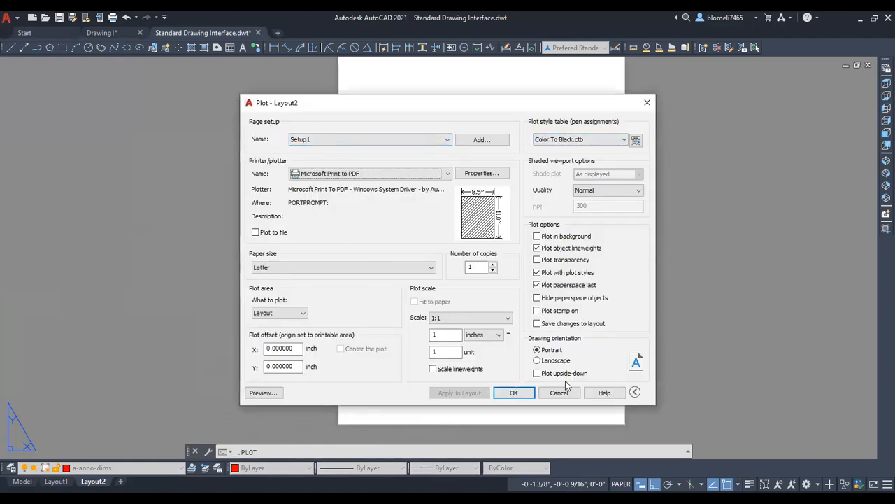
{"action": "left_click", "coordinate": [505, 395]}
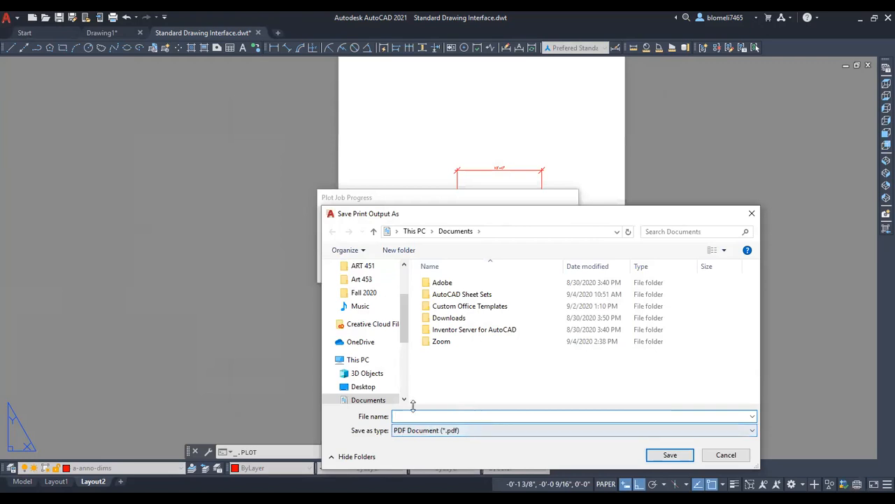
{"action": "left_click", "coordinate": [369, 386]}
{"action": "left_click", "coordinate": [432, 416]}
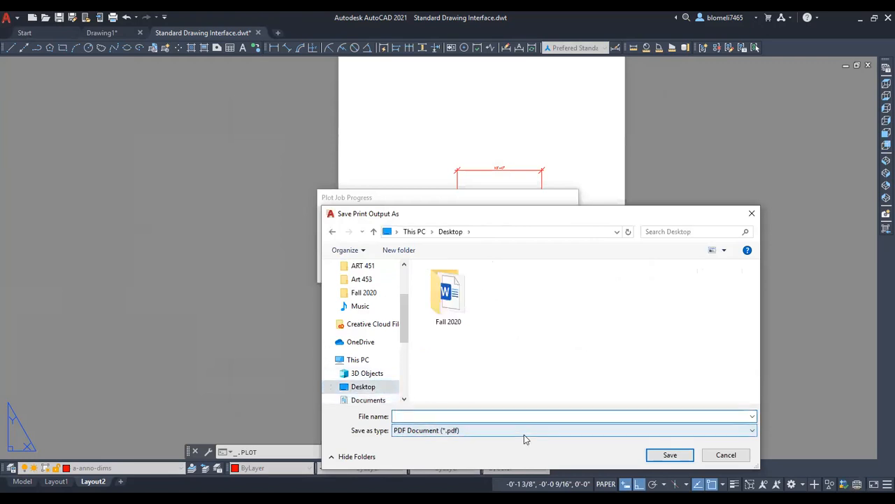
{"action": "type", "text": "Test Square"}
{"action": "key", "text": "Return"}
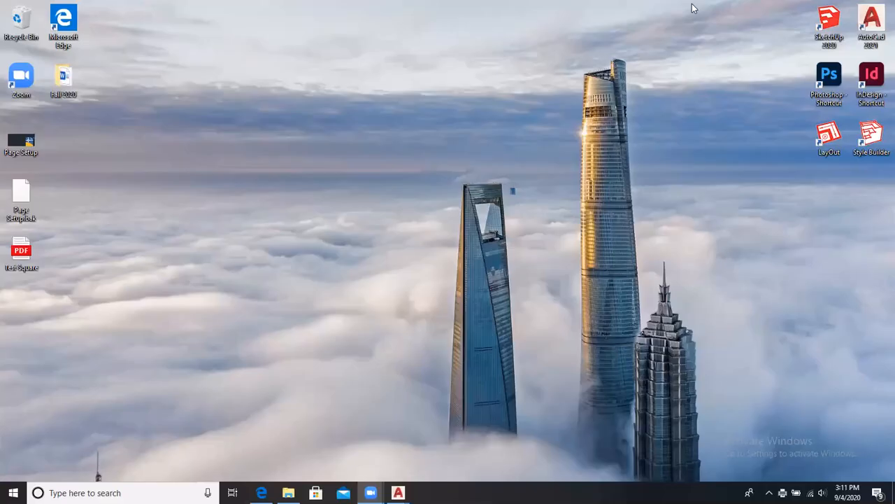
- Open the Test Square PDF from the desktop, examine the plotted linework, dimensions and label, and close it
{"action": "left_click_drag", "start_coordinate": [26, 251], "coordinate": [373, 117]}
{"action": "double_click", "coordinate": [371, 128]}
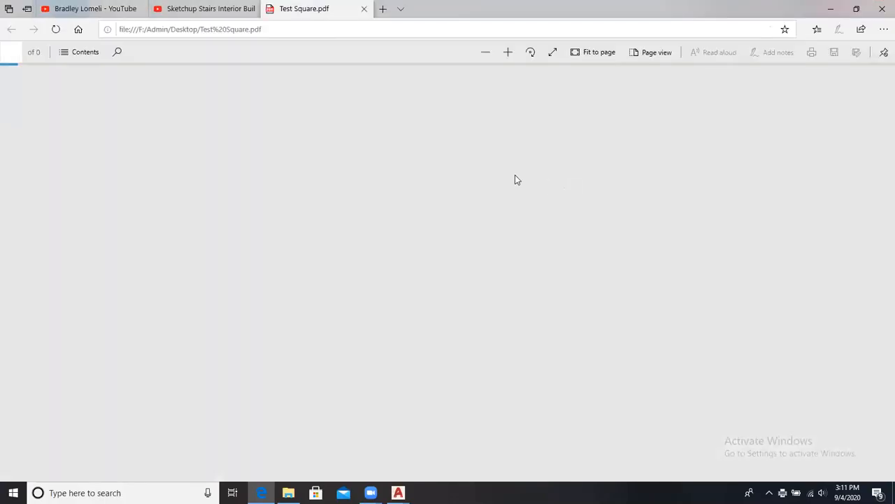
{"action": "scroll", "coordinate": [468, 287], "scroll_direction": "down", "scroll_amount": 3}
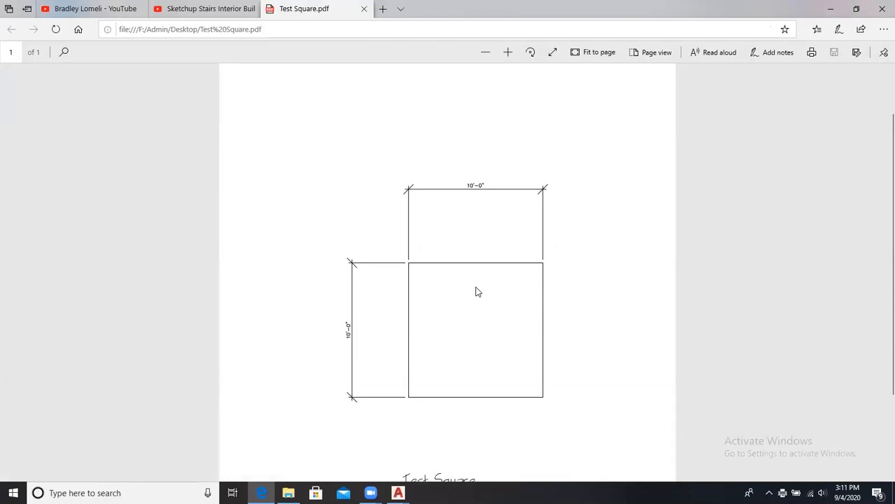
{"action": "scroll", "coordinate": [476, 289], "scroll_direction": "up", "scroll_amount": 1}
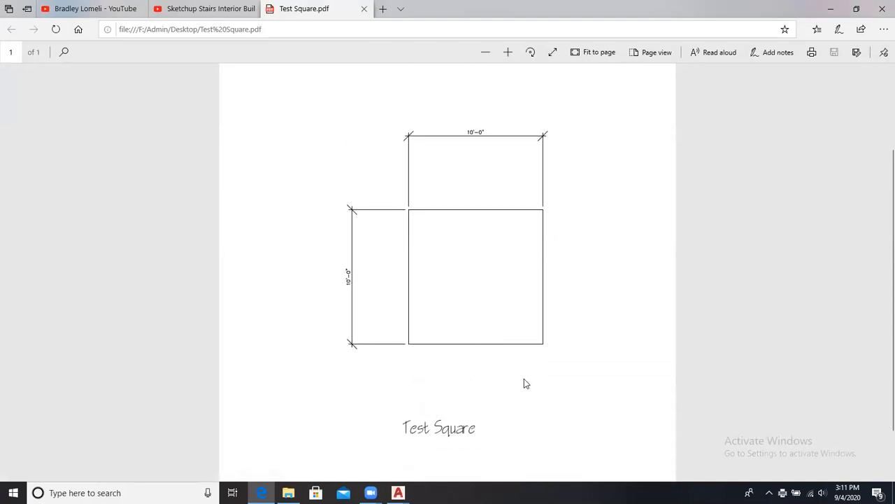
{"action": "scroll", "coordinate": [524, 382], "scroll_direction": "up", "scroll_amount": 1}
{"action": "scroll", "coordinate": [514, 386], "scroll_direction": "down", "scroll_amount": 2}
{"action": "scroll", "coordinate": [515, 386], "scroll_direction": "up", "scroll_amount": 3}
{"action": "scroll", "coordinate": [514, 384], "scroll_direction": "down", "scroll_amount": 3}
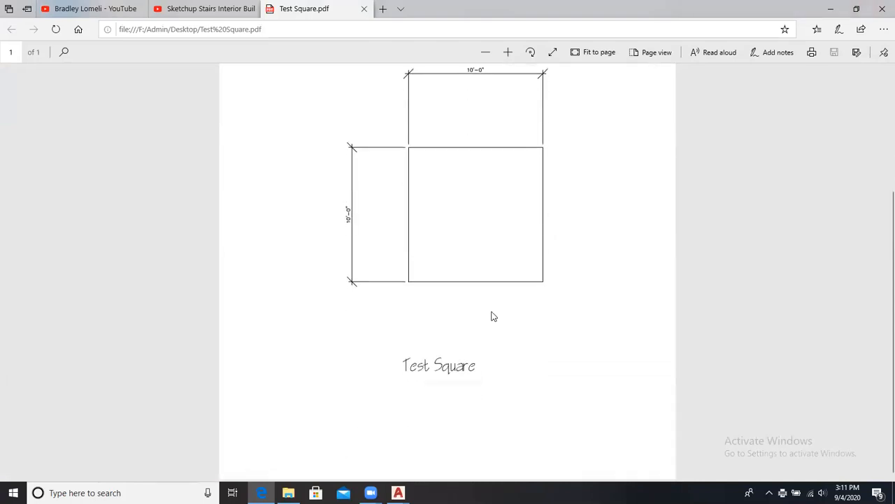
{"action": "left_click", "coordinate": [363, 9]}
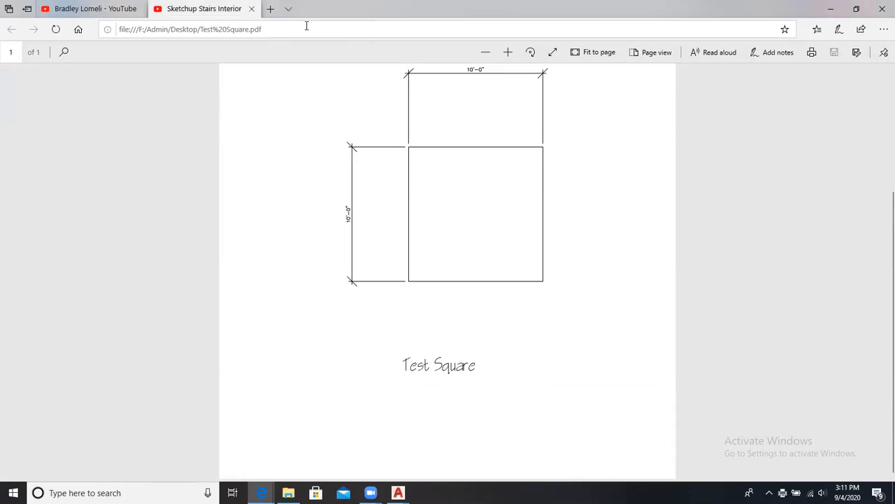
- Minimize the browser, switch back to AutoCAD, and display the model space of the Standard Drawing Interface template
{"action": "left_click", "coordinate": [829, 10]}
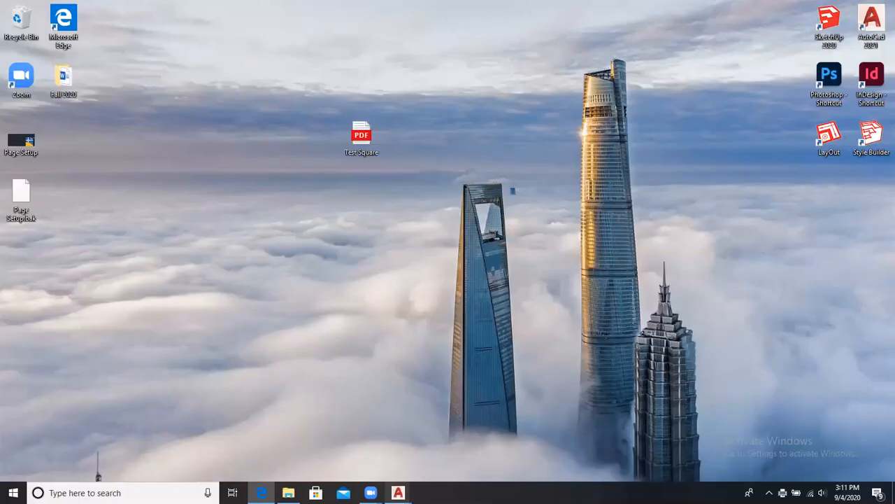
{"action": "mouse_move", "coordinate": [398, 493]}
{"action": "left_click", "coordinate": [442, 441]}
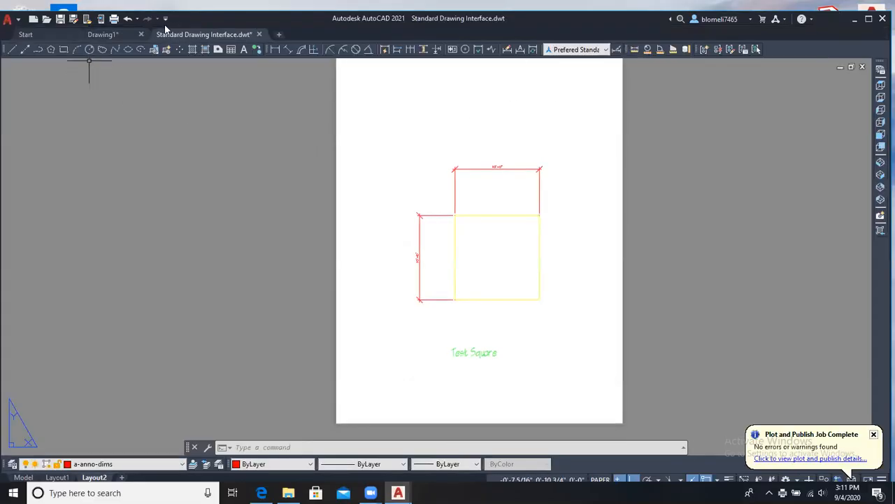
{"action": "left_click", "coordinate": [24, 477]}
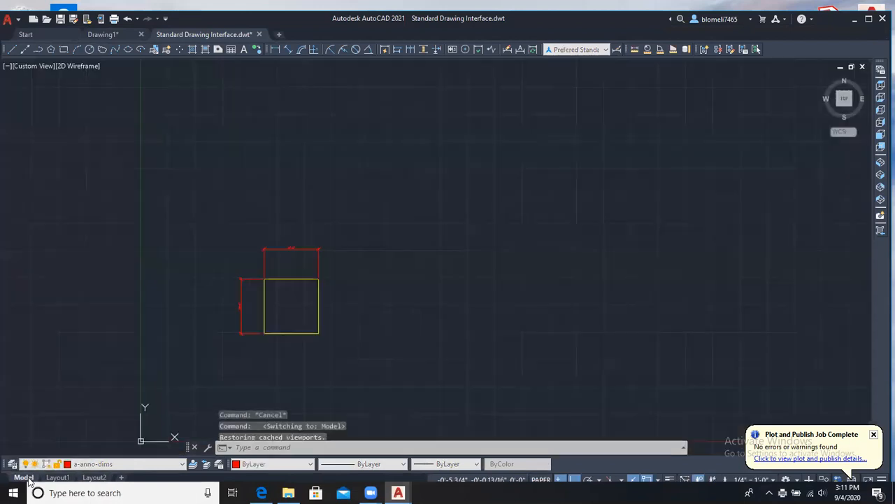
{"action": "left_click", "coordinate": [485, 22]}
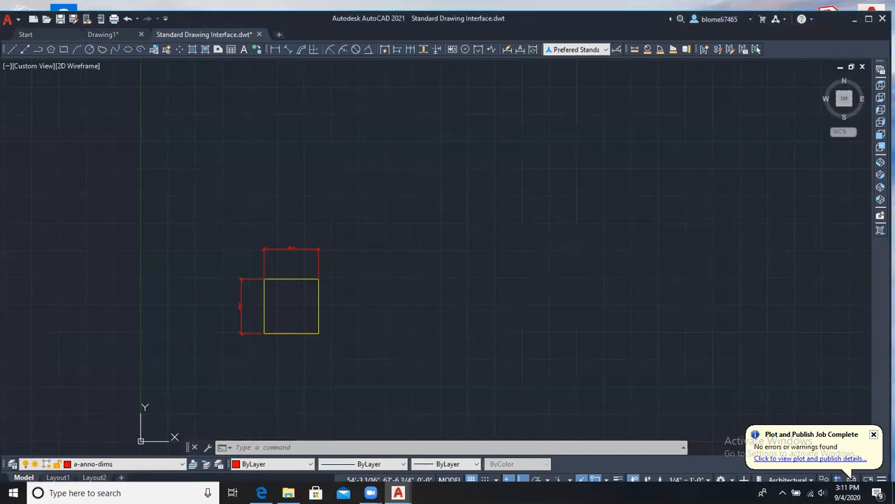
- Erase the test square and its two dimensions from model space
{"action": "mouse_move", "coordinate": [400, 209]}
{"action": "middle_mouse_down"}
{"action": "mouse_move", "coordinate": [520, 224]}
{"action": "mouse_move", "coordinate": [538, 164]}
{"action": "middle_mouse_up"}
{"action": "scroll", "coordinate": [535, 167], "scroll_direction": "down", "scroll_amount": 2}
{"action": "scroll", "coordinate": [461, 199], "scroll_direction": "up", "scroll_amount": 2}
{"action": "left_click_drag", "start_coordinate": [529, 300], "coordinate": [410, 176]}
{"action": "mouse_move", "coordinate": [557, 314]}
{"action": "left_mouse_down"}
{"action": "mouse_move", "coordinate": [552, 322]}
{"action": "mouse_move", "coordinate": [370, 137]}
{"action": "left_mouse_up"}
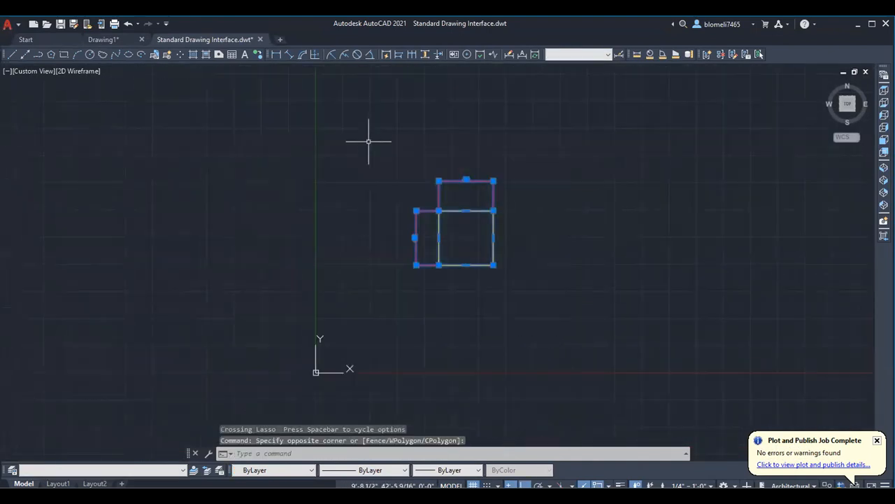
{"action": "key", "text": "Delete"}
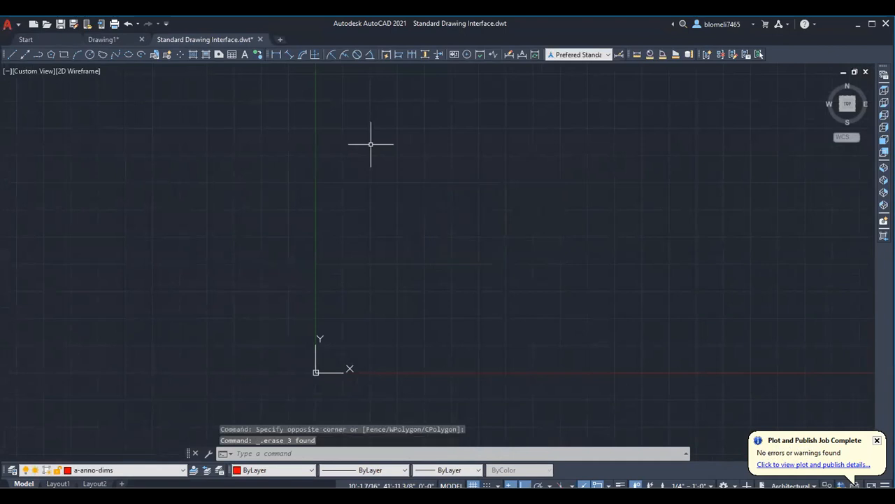
{"action": "middle_click_drag", "start_coordinate": [424, 227], "coordinate": [375, 245]}
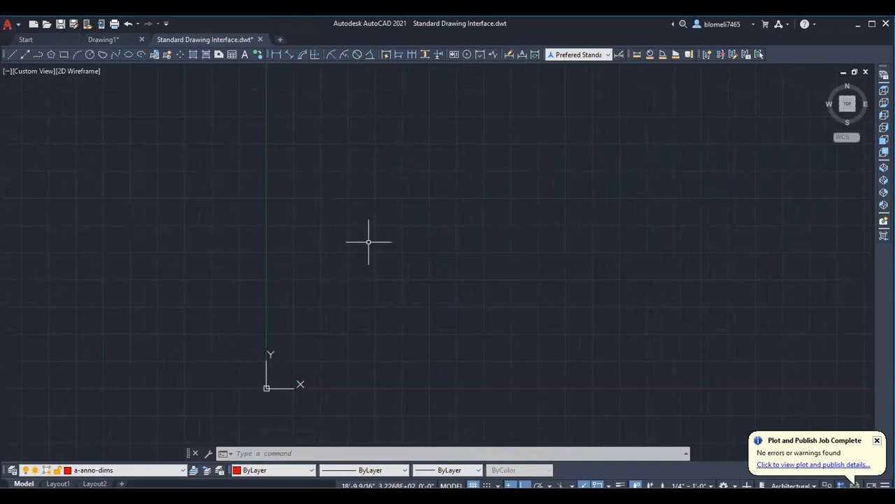
- Save the file as an AutoCAD Drawing Template (*.dwt) named "Test Template" in the Template folder, accepting the template options
{"action": "left_click", "coordinate": [9, 26]}
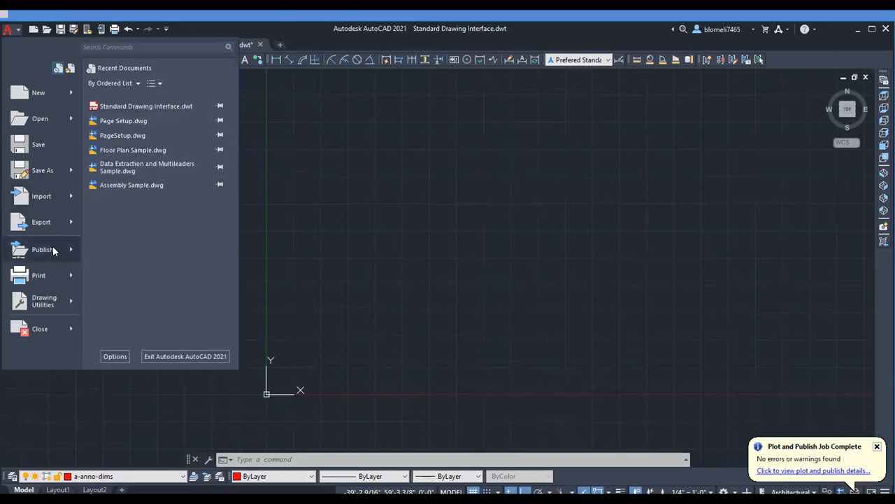
{"action": "mouse_move", "coordinate": [53, 178]}
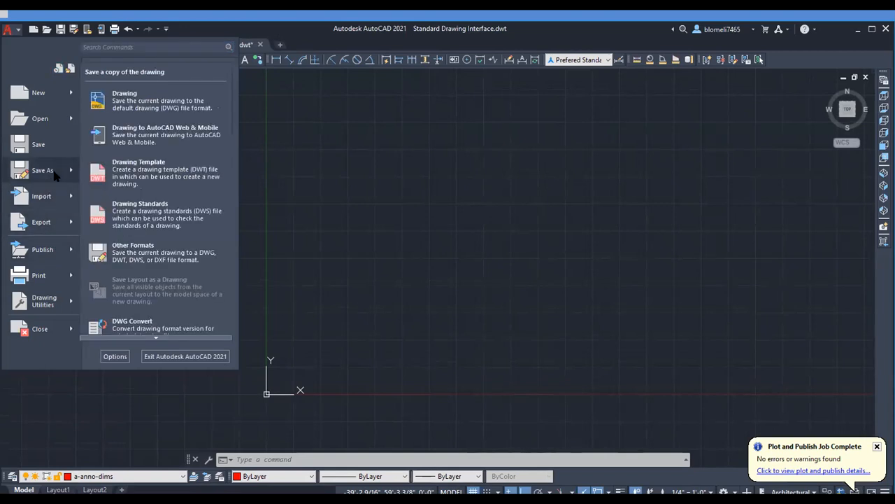
{"action": "left_click", "coordinate": [55, 176]}
{"action": "left_click", "coordinate": [483, 373]}
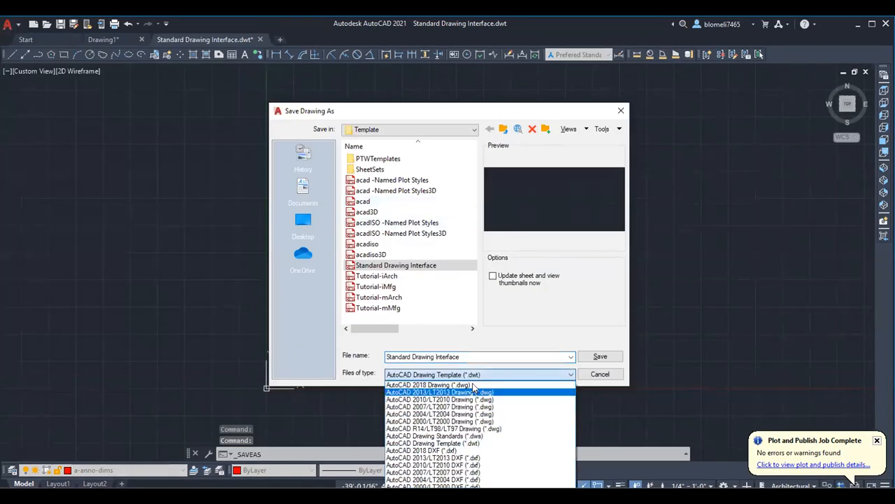
{"action": "left_click", "coordinate": [473, 386]}
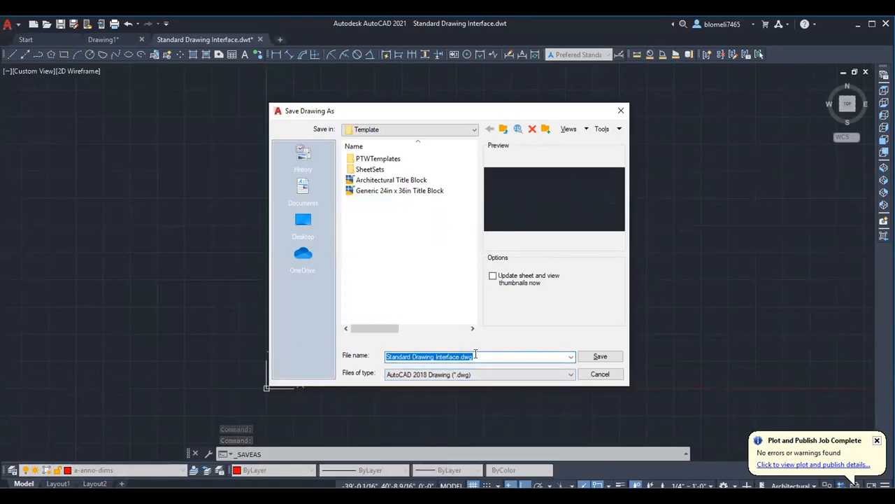
{"action": "left_click", "coordinate": [571, 356]}
{"action": "left_click", "coordinate": [571, 356]}
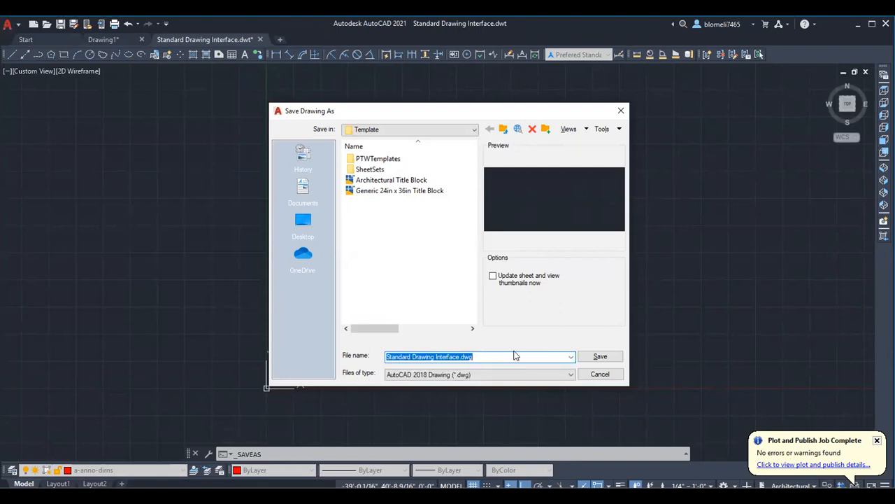
{"action": "left_click", "coordinate": [571, 374]}
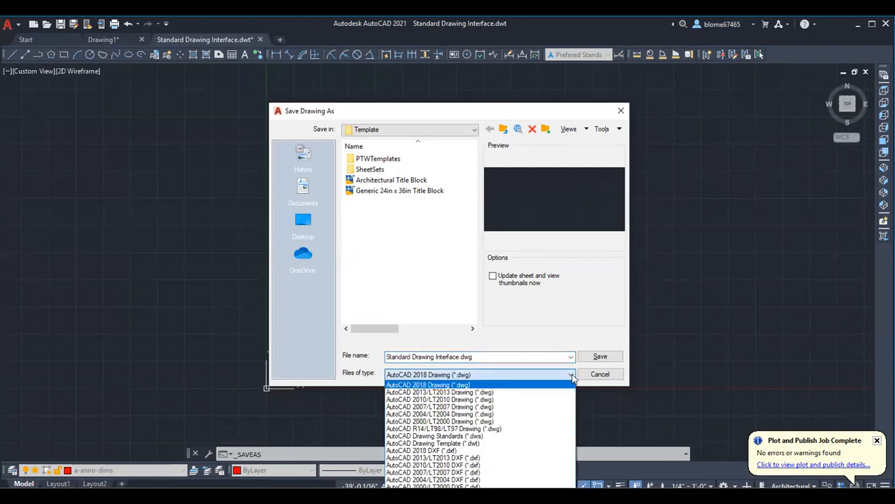
{"action": "left_click", "coordinate": [472, 444]}
{"action": "key", "text": "BackSpace"}
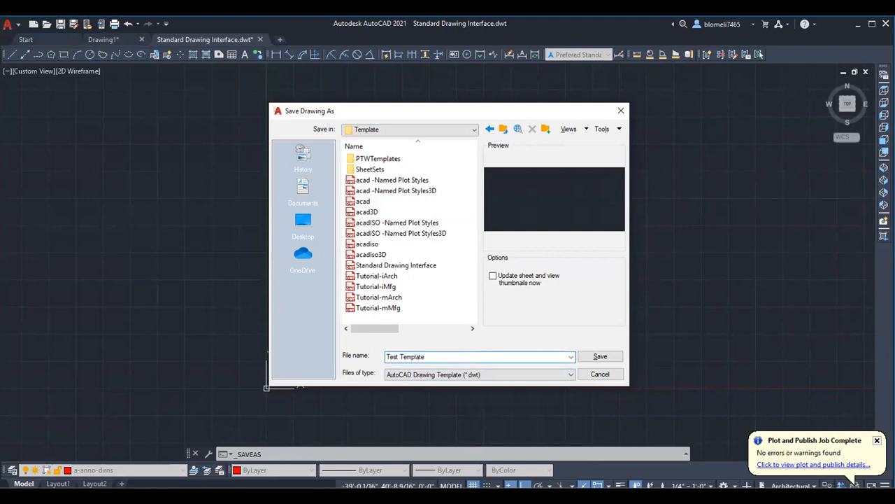
{"action": "left_click", "coordinate": [600, 356]}
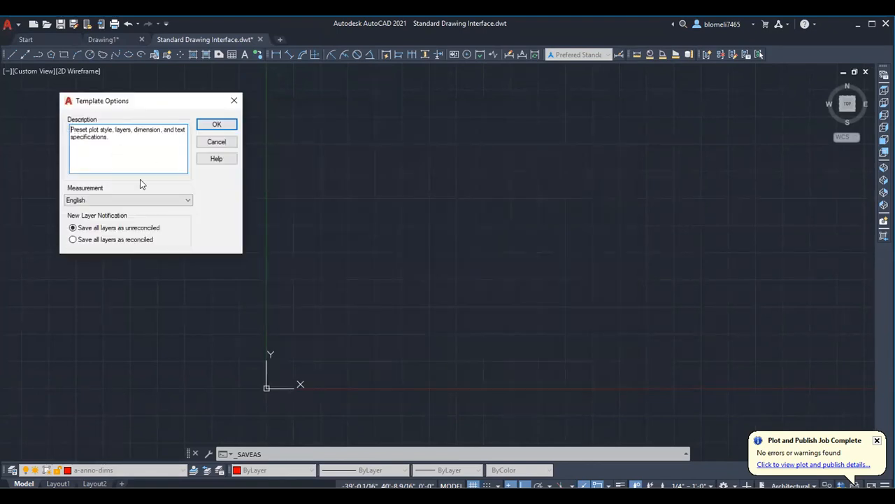
{"action": "left_click", "coordinate": [217, 125]}
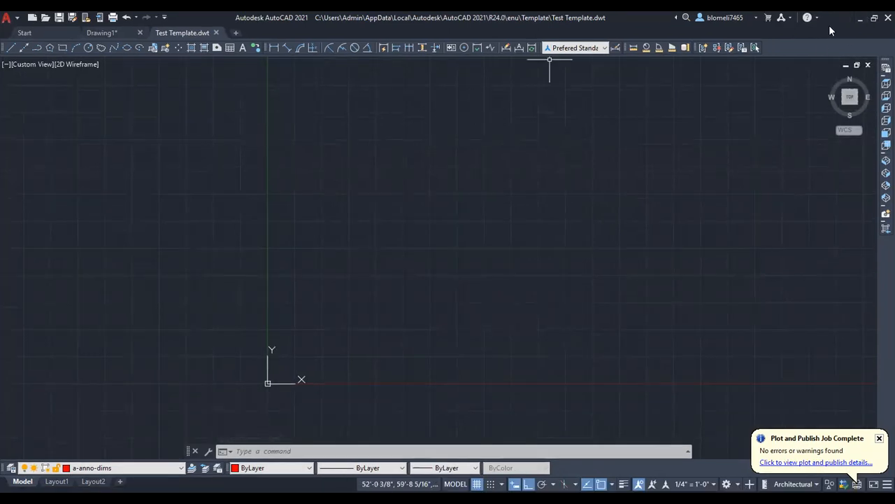
- Close the Test Template file and Drawing1
{"action": "left_click", "coordinate": [216, 33]}
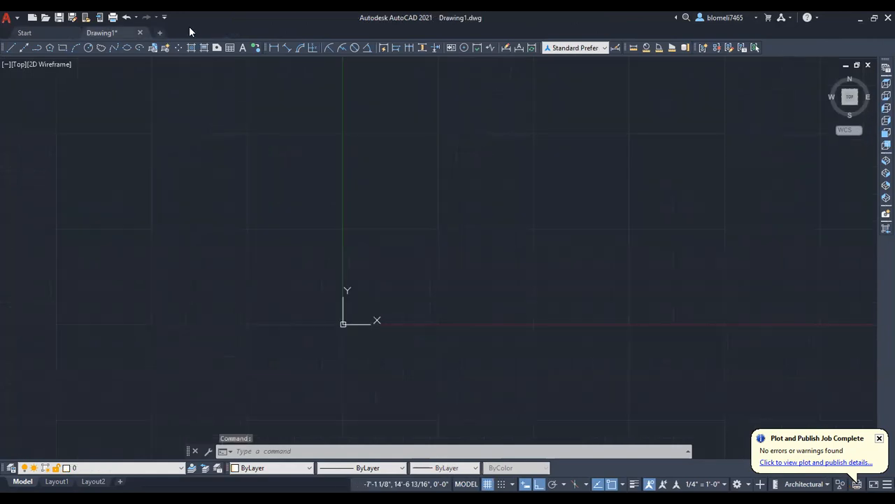
{"action": "left_click", "coordinate": [144, 33]}
{"action": "left_click", "coordinate": [452, 280]}
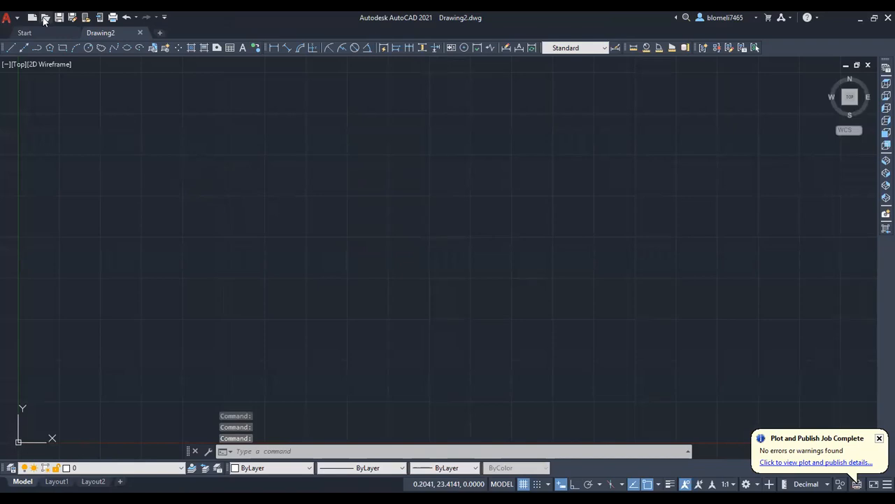
- Open Test Template from the Template folder, with the file type set to Drawing Template (*.dwt)
{"action": "left_click", "coordinate": [45, 19]}
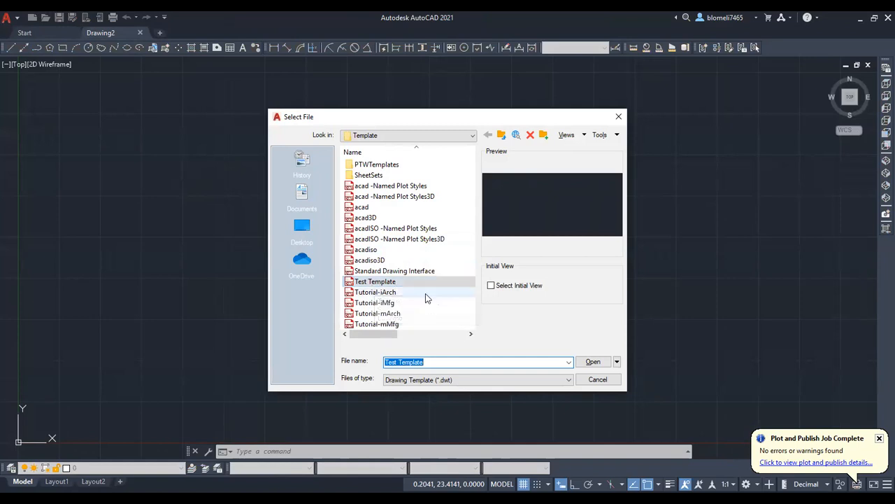
{"action": "left_click", "coordinate": [480, 380]}
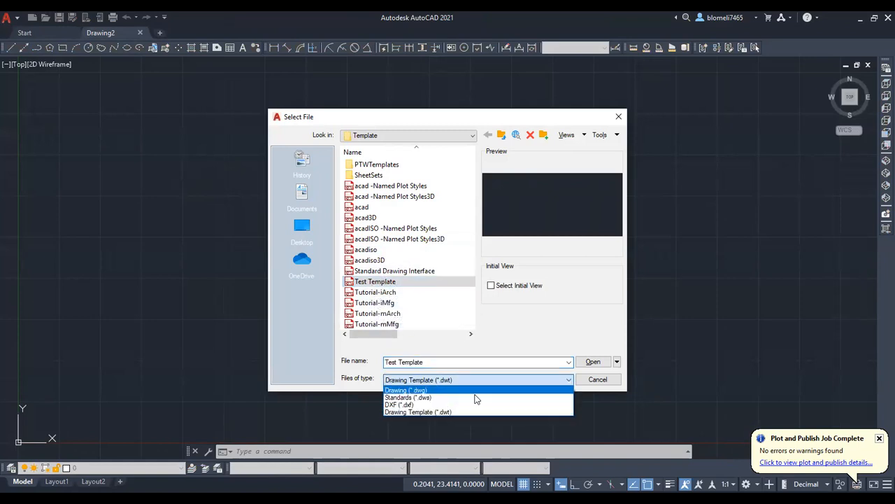
{"action": "left_click", "coordinate": [474, 390]}
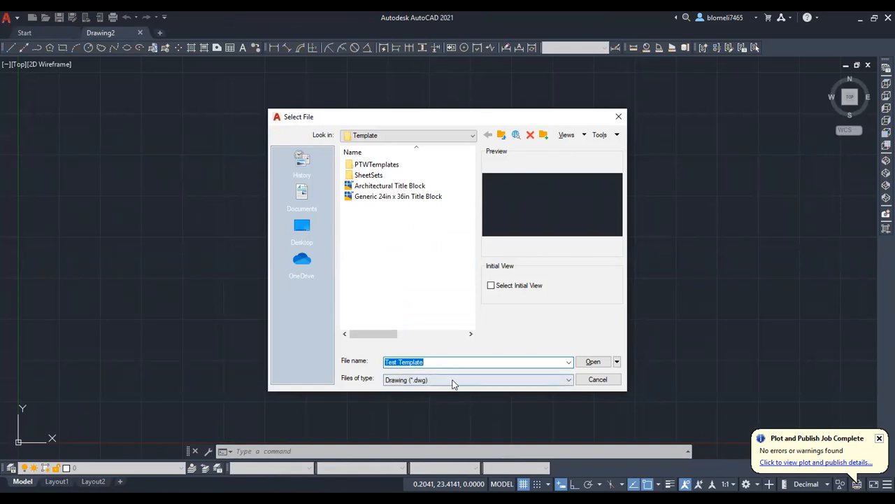
{"action": "left_click", "coordinate": [452, 383]}
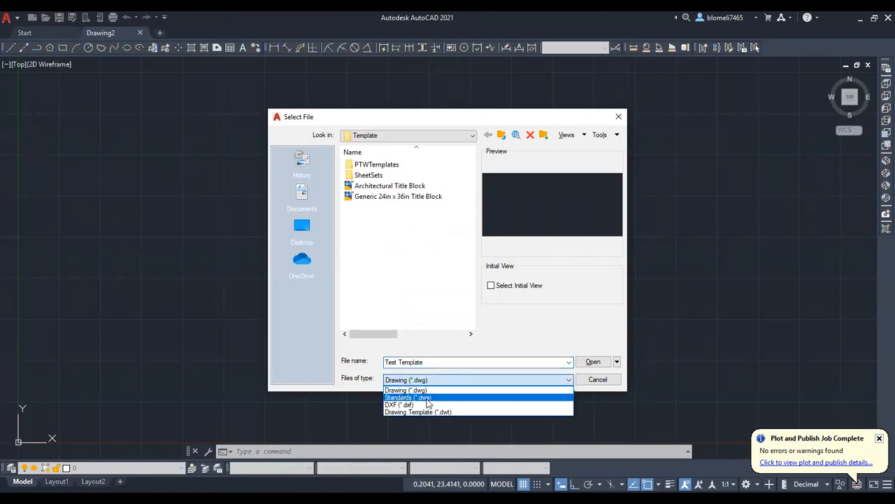
{"action": "left_click", "coordinate": [418, 412]}
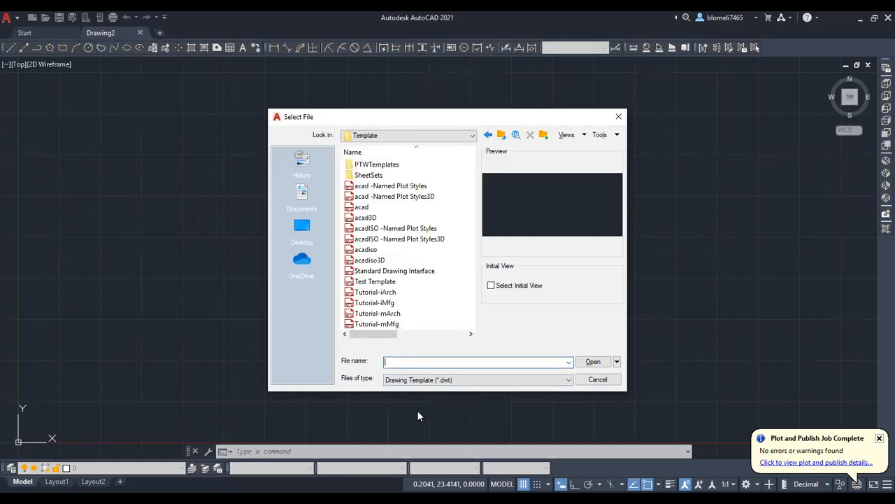
{"action": "left_click", "coordinate": [375, 282]}
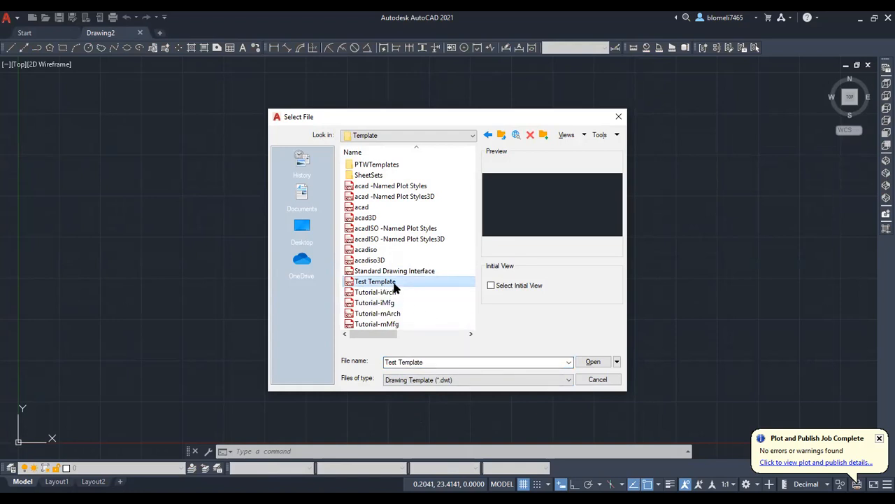
{"action": "left_click", "coordinate": [598, 362]}
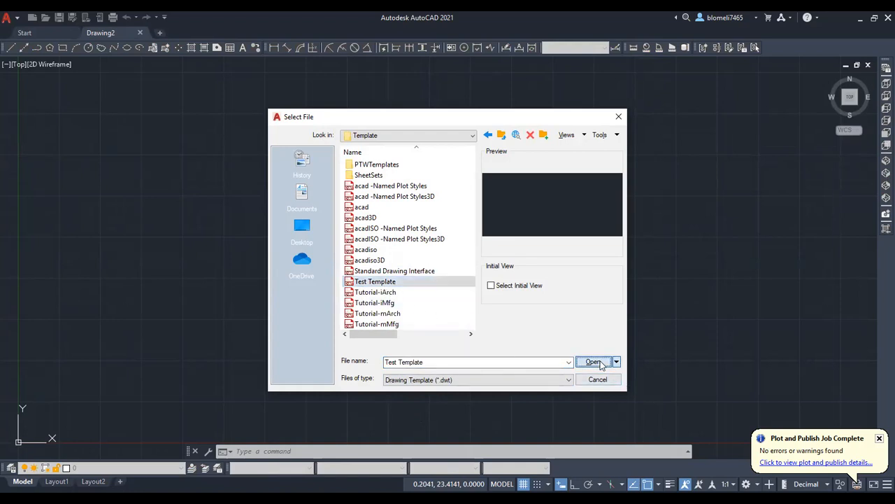
- Examine the reopened template's Layout2, Layout1 and model space, and check its layer list
{"action": "middle_click_drag", "start_coordinate": [602, 292], "coordinate": [476, 301]}
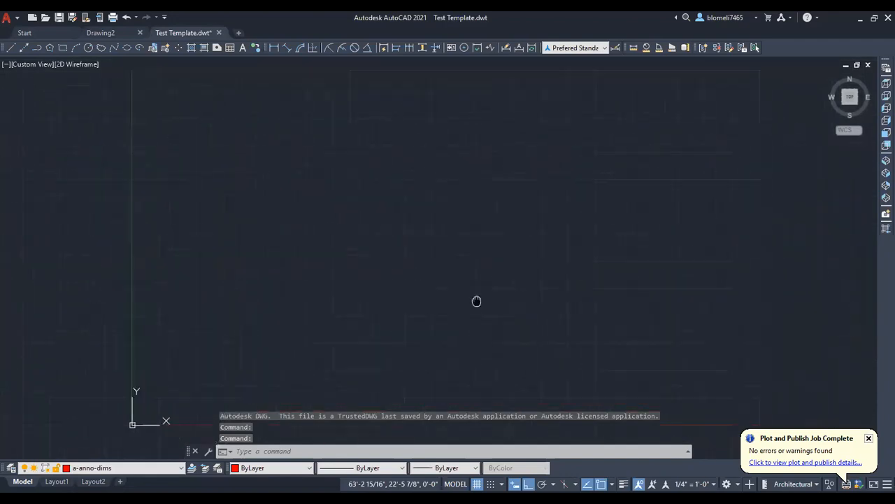
{"action": "left_click", "coordinate": [93, 481]}
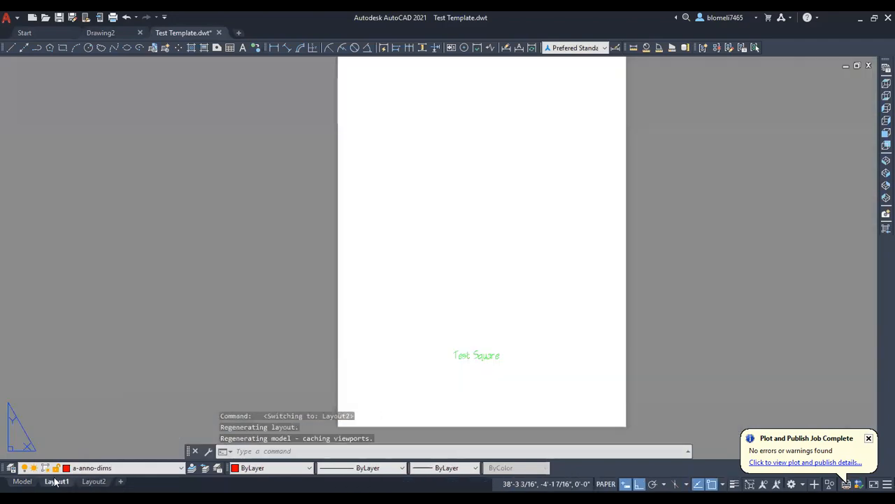
{"action": "left_click", "coordinate": [56, 481]}
{"action": "left_click", "coordinate": [23, 481]}
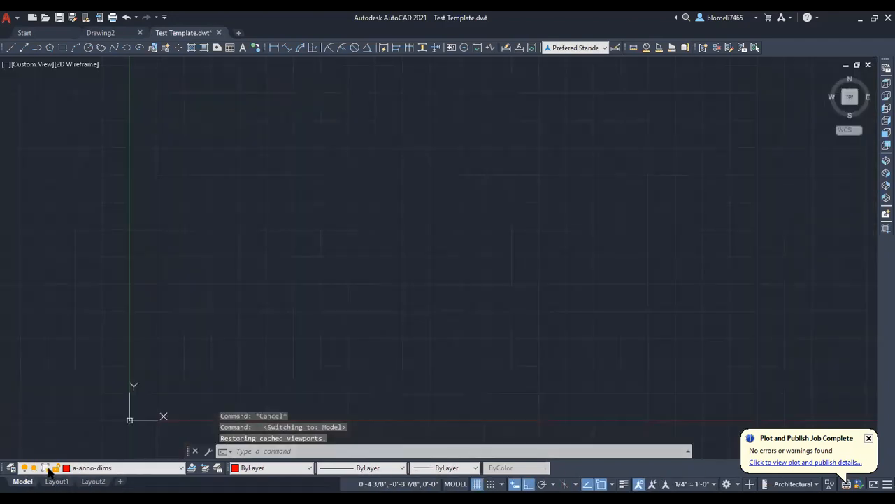
{"action": "left_click", "coordinate": [48, 471]}
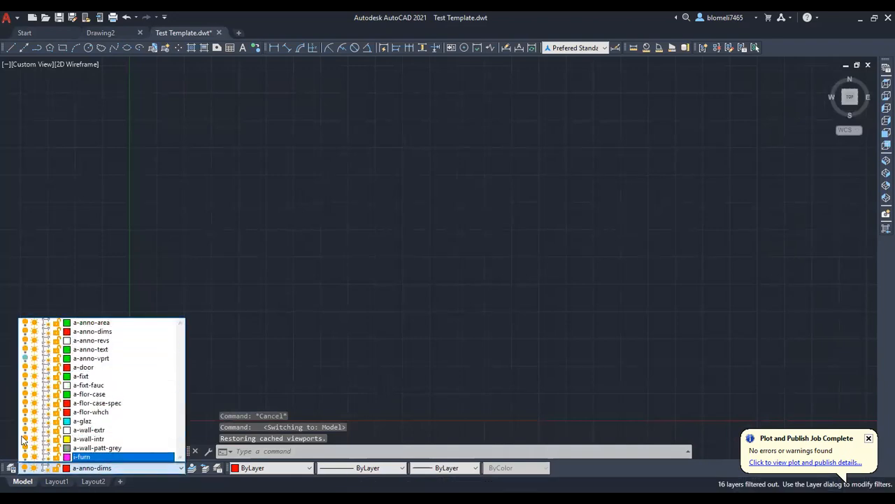
{"action": "left_click", "coordinate": [457, 289]}
{"action": "scroll", "coordinate": [560, 177], "scroll_direction": "up", "scroll_amount": 1}
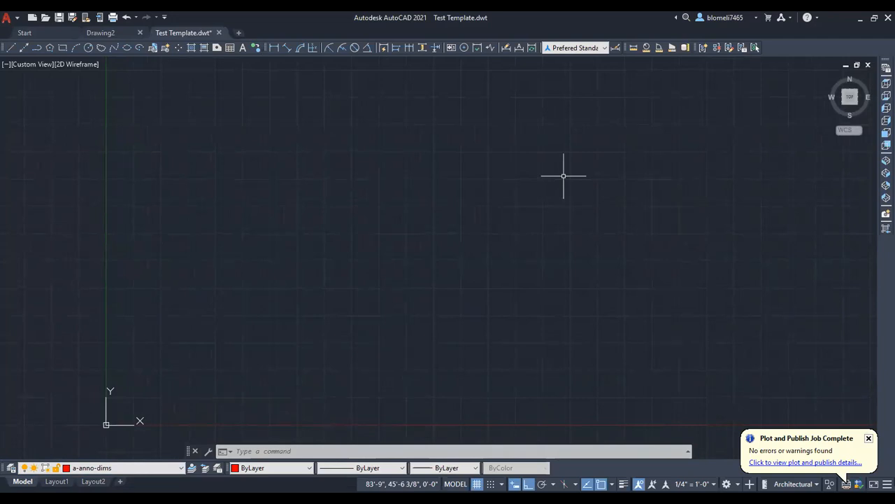
{"action": "middle_click_drag", "start_coordinate": [554, 187], "coordinate": [551, 197]}
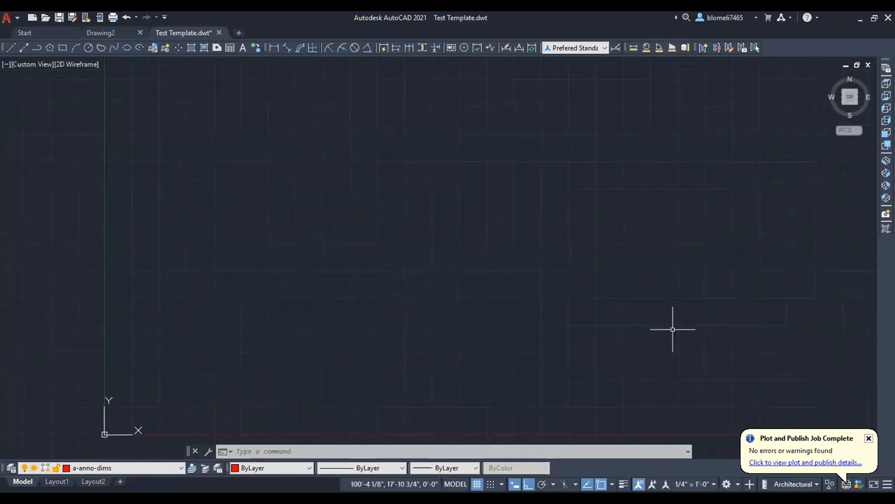